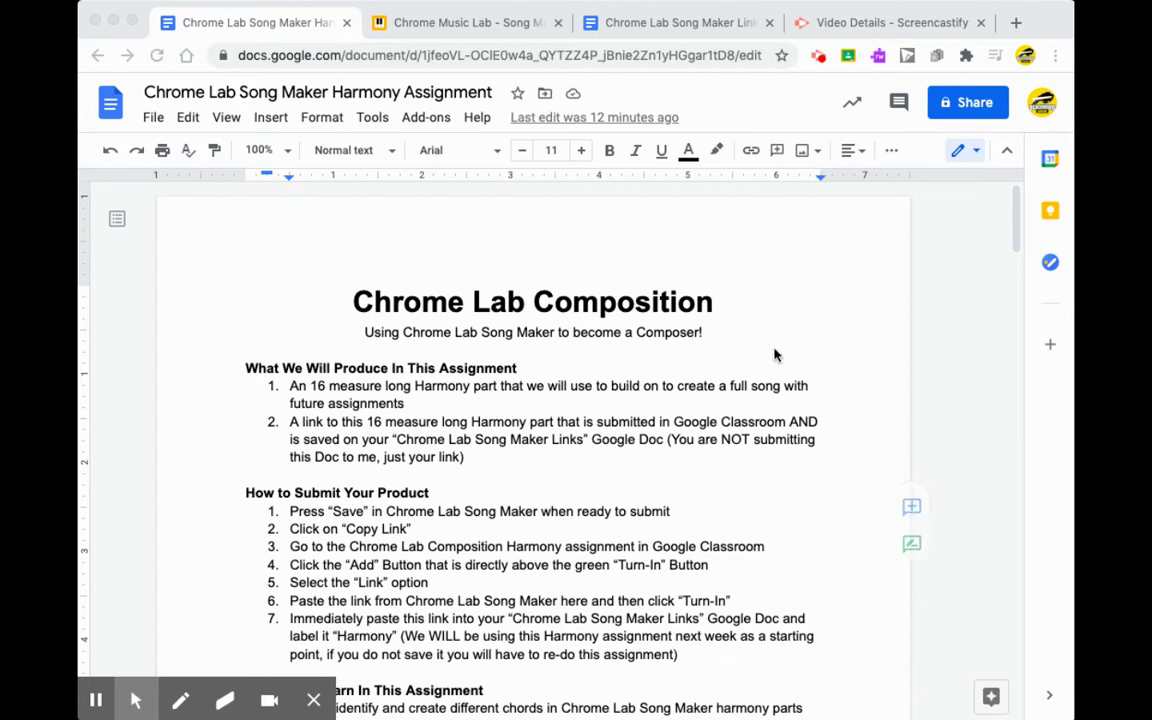
# Step: Restart Song Maker with a blank grid and check the Chrome Lab Song Maker Links document before returning to the grid
pyautogui.click(466, 36)
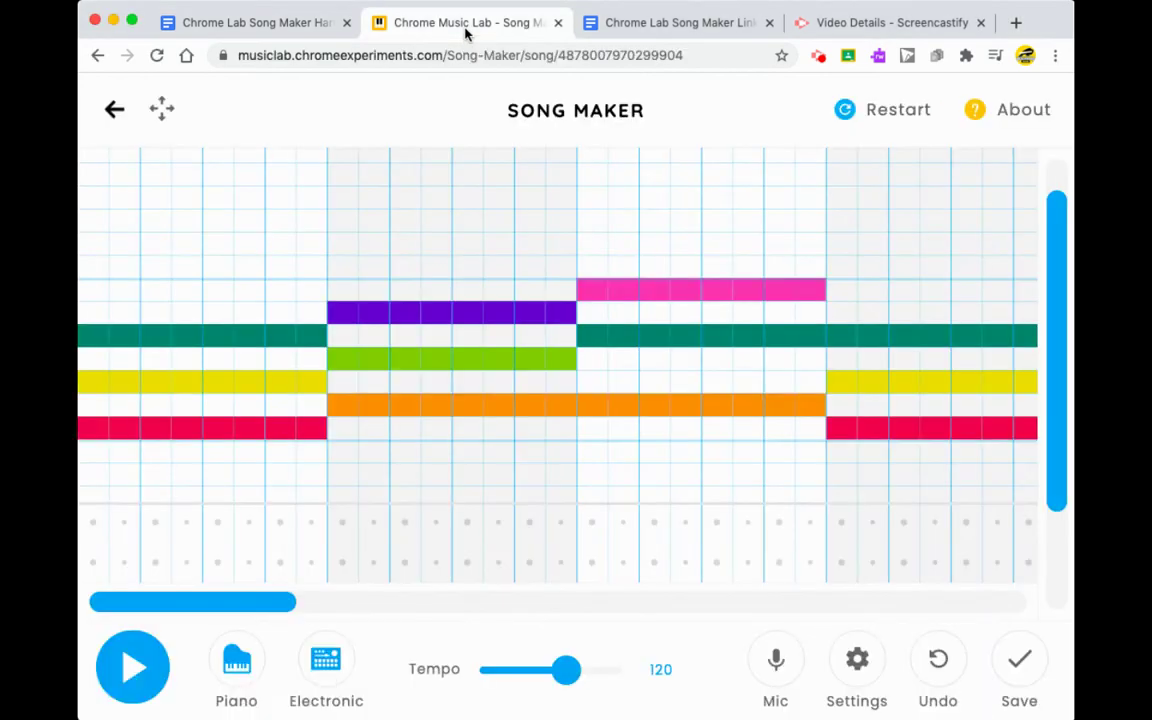
pyautogui.click(909, 120)
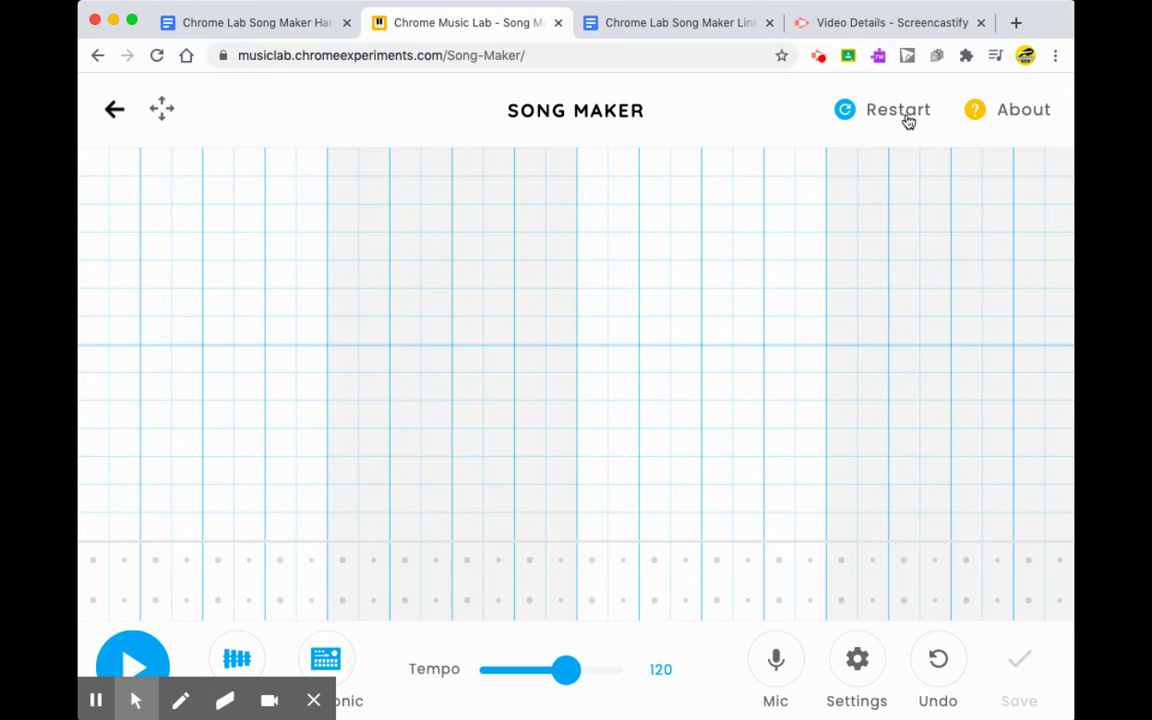
pyautogui.click(688, 28)
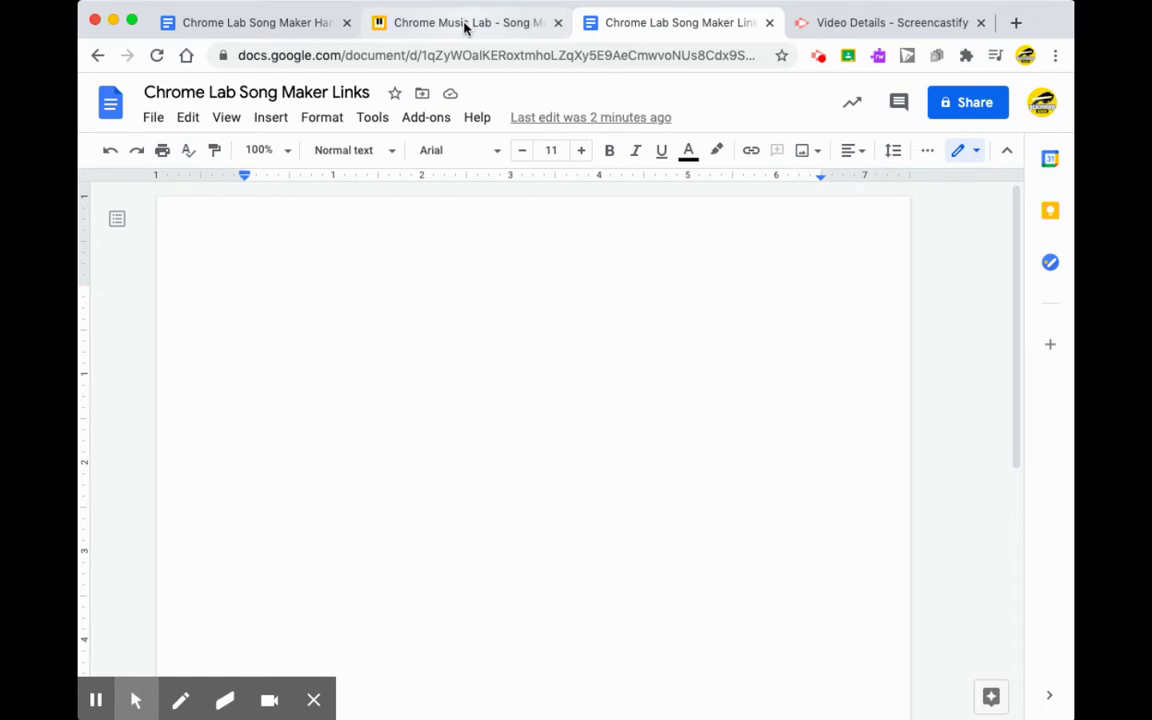
pyautogui.click(465, 27)
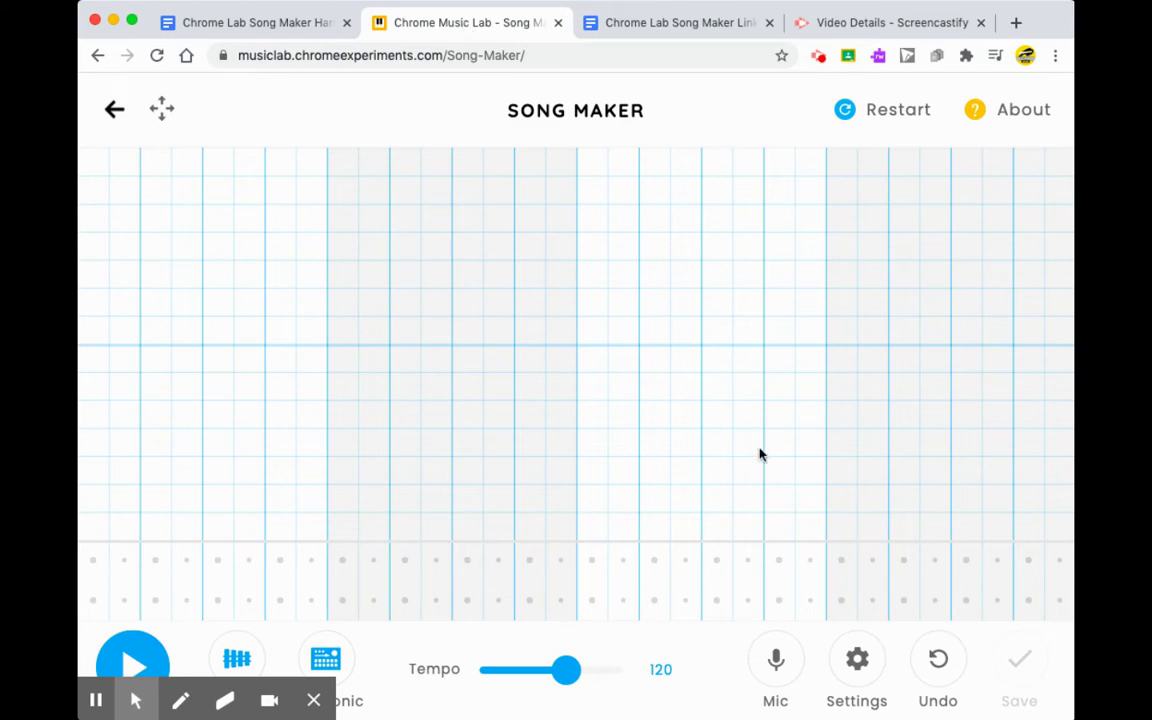
# Step: Set the song length to 16 bars, extend the range to 3 octaves and apply the settings
pyautogui.click(859, 670)
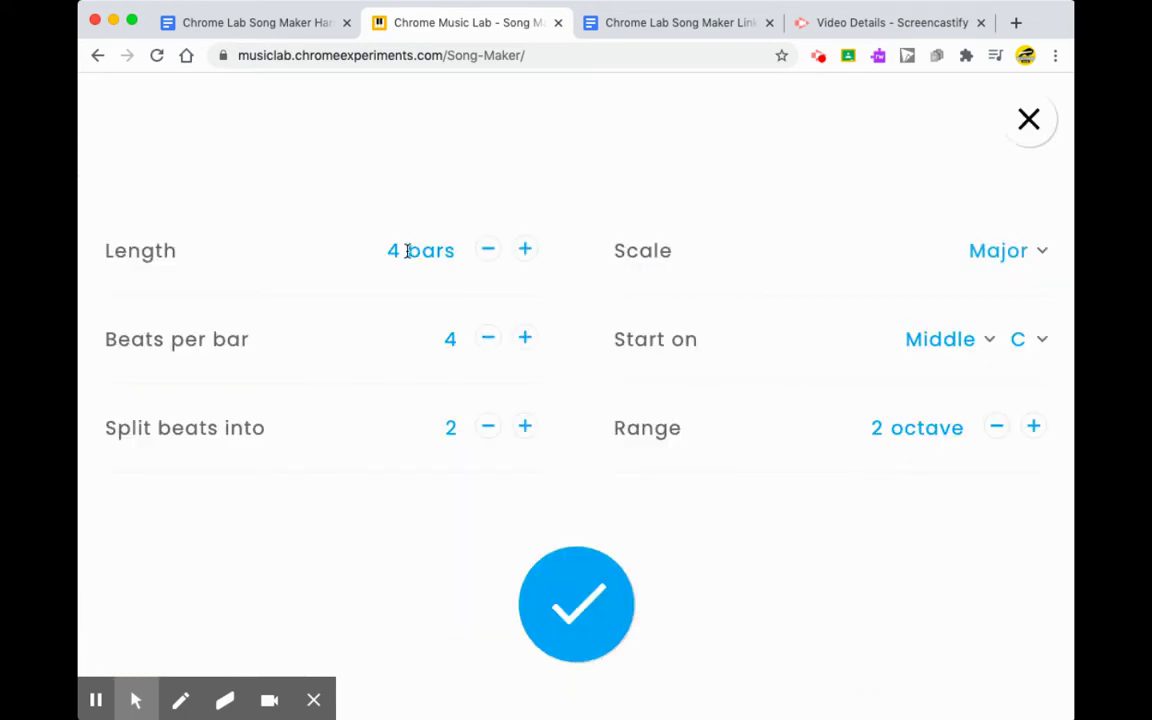
pyautogui.click(526, 251)
pyautogui.click(526, 251)
pyautogui.click(526, 251)
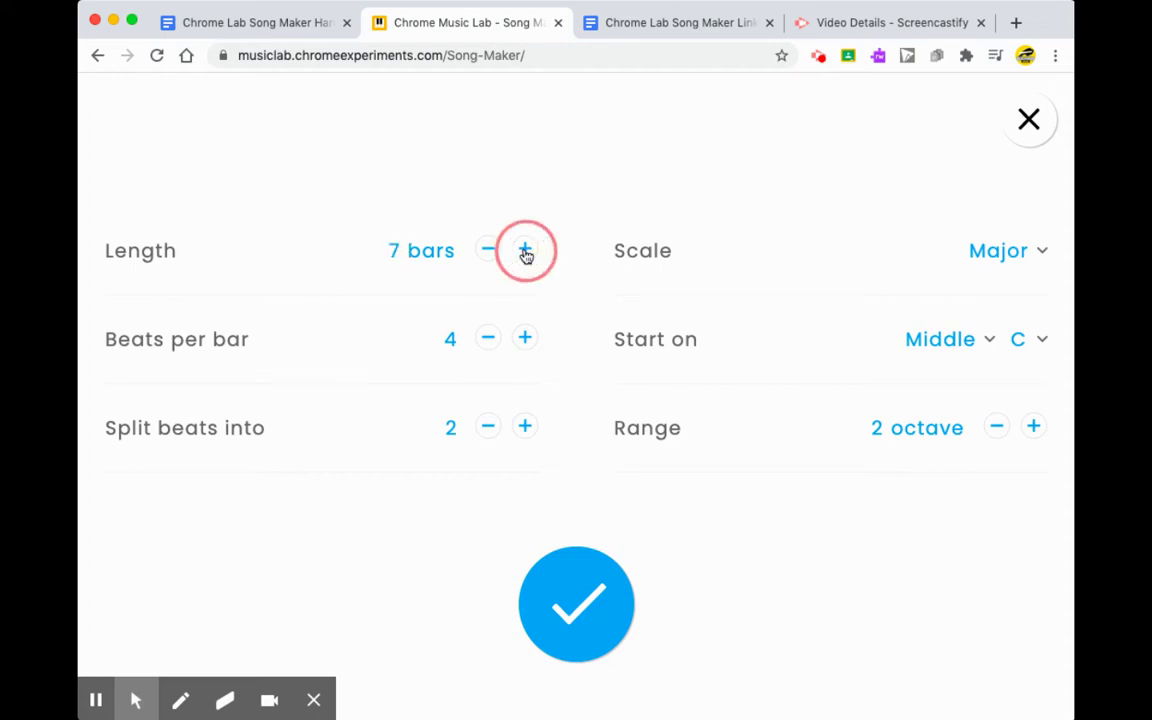
pyautogui.click(526, 251)
pyautogui.click(526, 251)
pyautogui.click(526, 251)
pyautogui.click(526, 251)
pyautogui.click(526, 251)
pyautogui.click(526, 252)
pyautogui.click(526, 252)
pyautogui.click(526, 252)
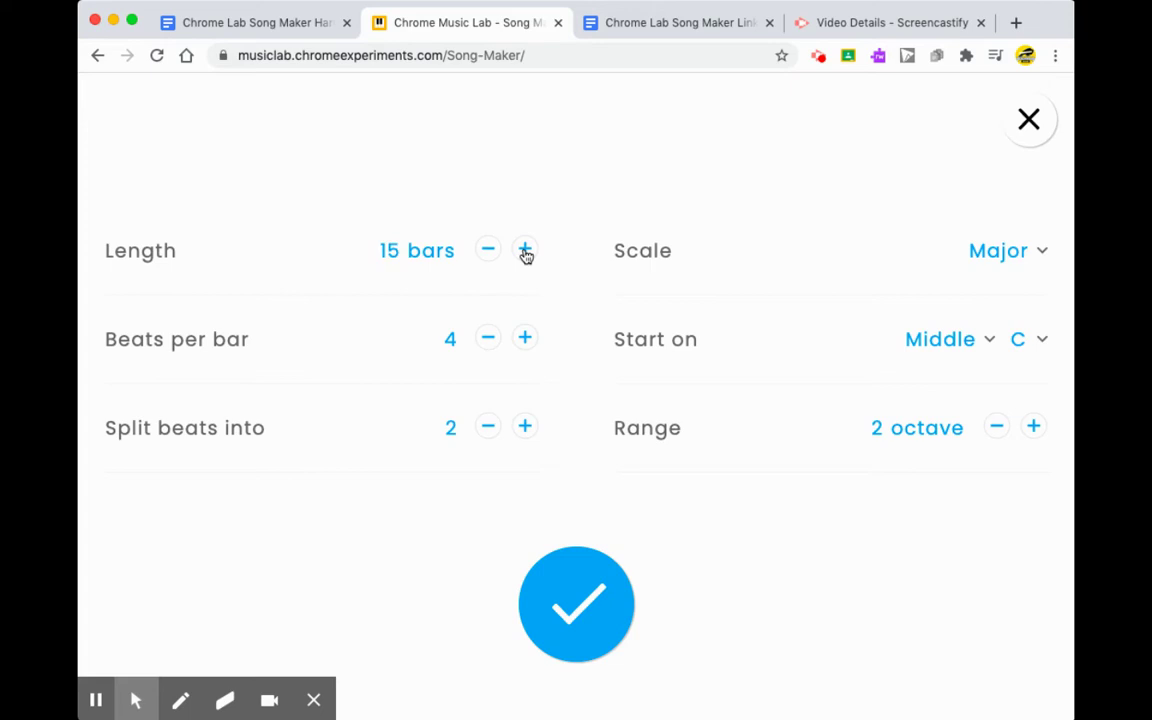
pyautogui.click(526, 252)
pyautogui.click(1034, 429)
pyautogui.click(584, 615)
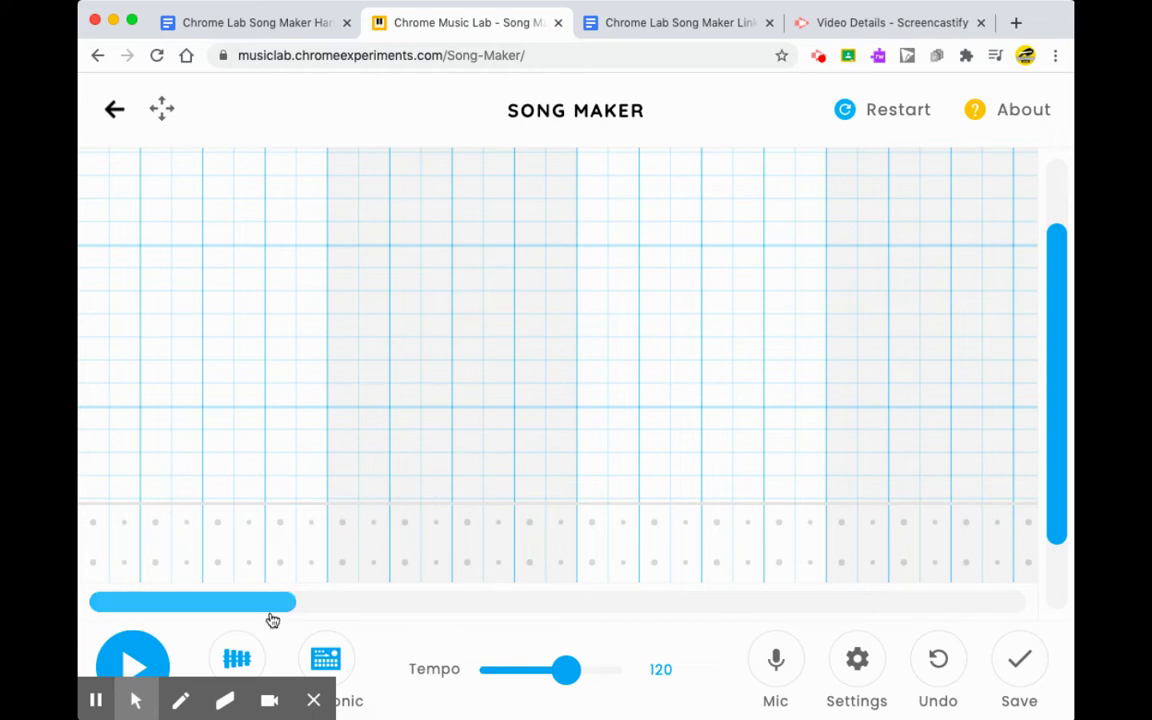
# Step: Switch the melodic instrument to piano and cycle on through two more instrument sounds
pyautogui.click(236, 659)
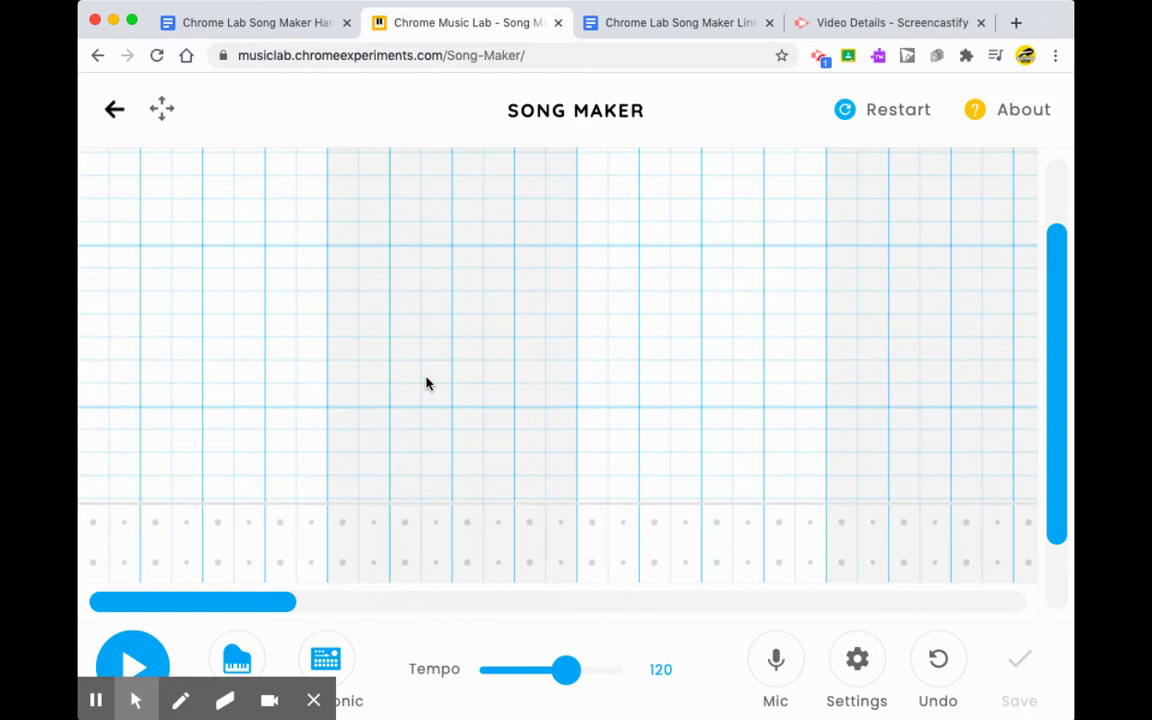
pyautogui.click(236, 660)
pyautogui.click(237, 659)
# Step: Review the Harmony Assignment's submission steps, learning goals and chord definition, highlighting the underlined note about using only the demonstrated chords
pyautogui.click(262, 28)
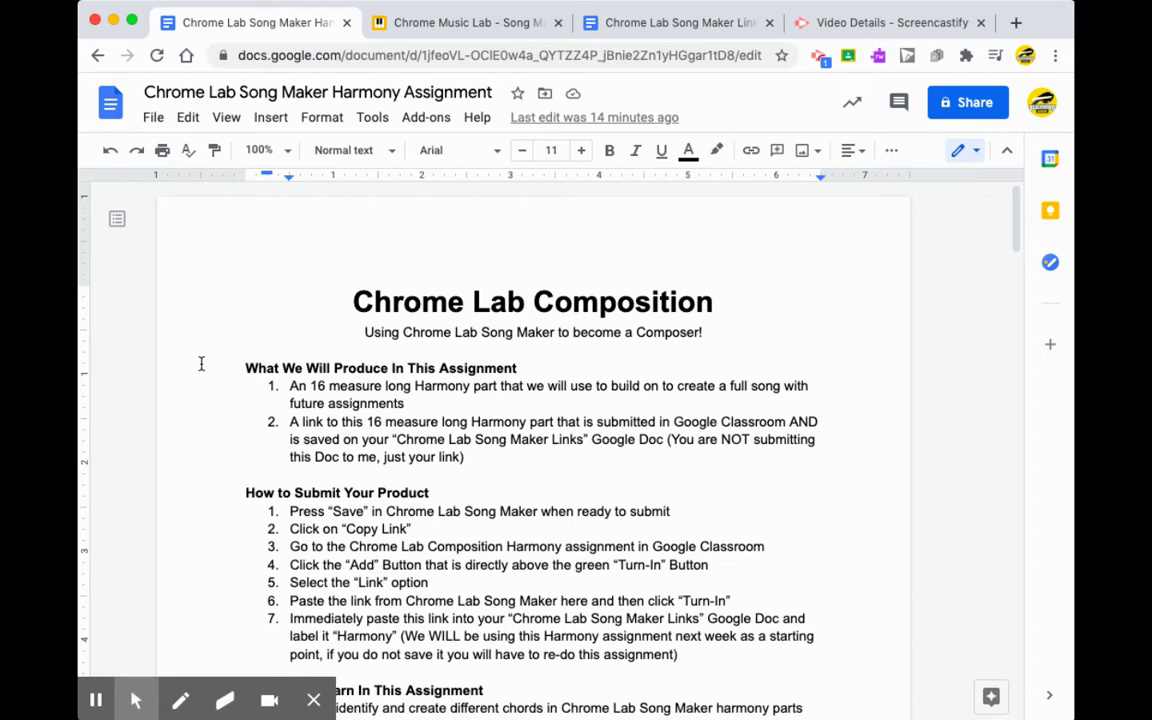
pyautogui.click(681, 21)
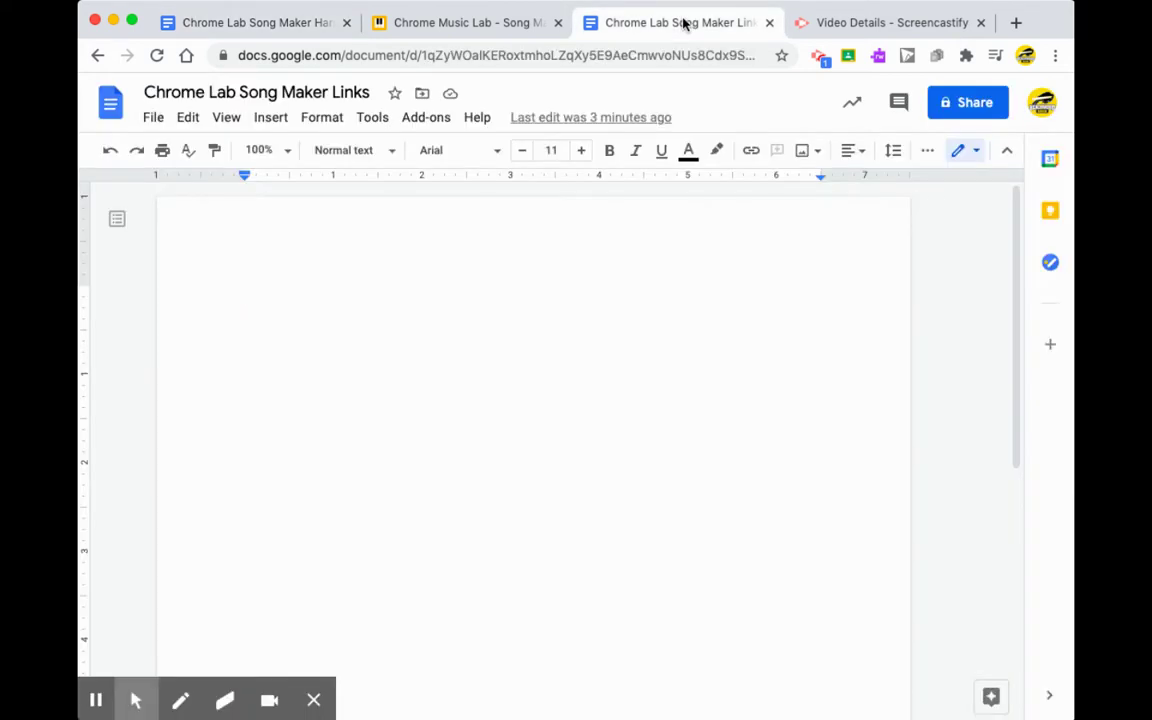
pyautogui.click(262, 33)
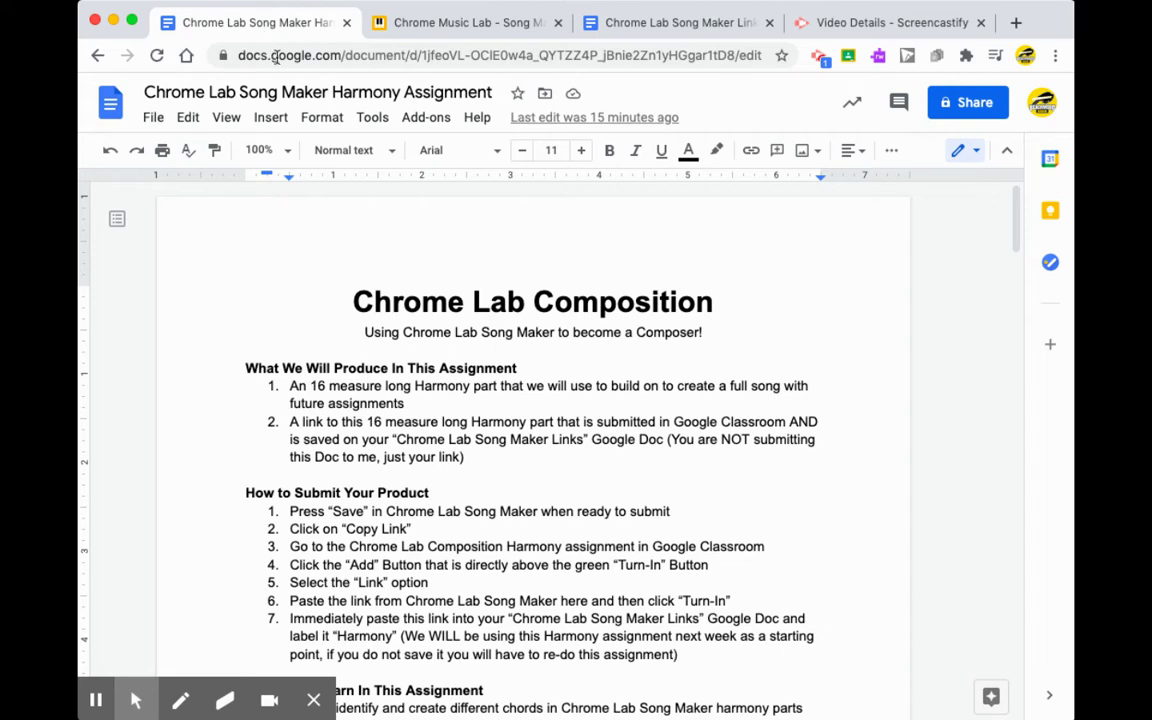
pyautogui.scroll(-5, 365, 338)
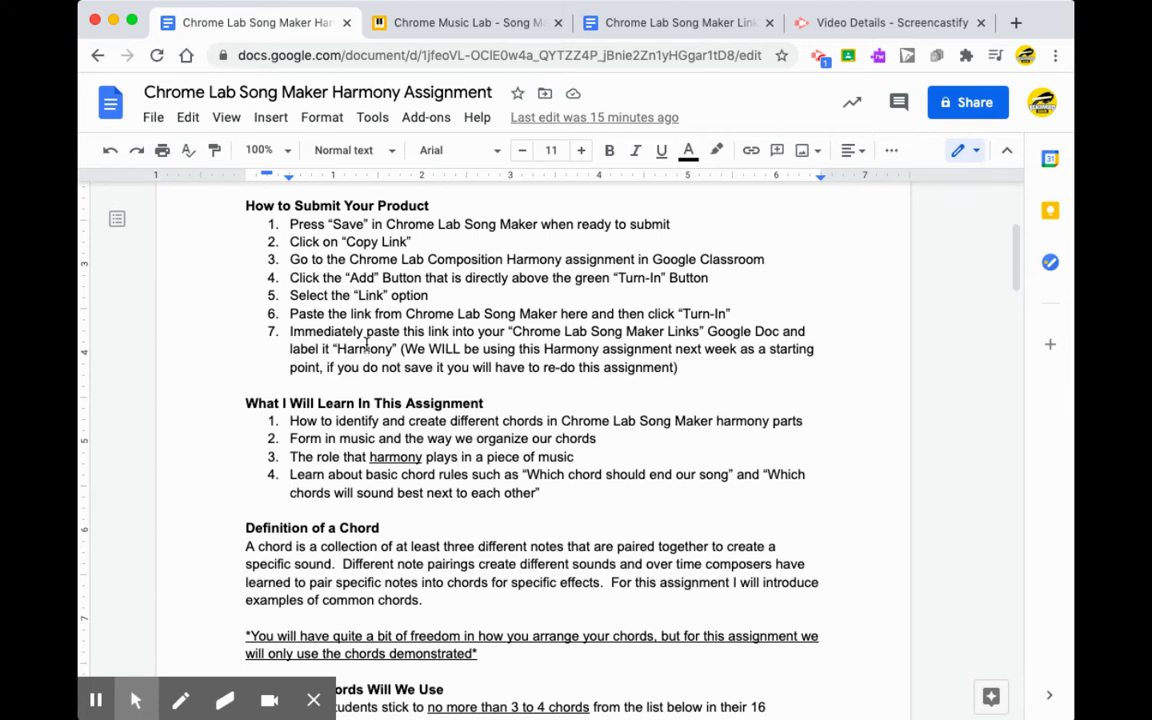
pyautogui.scroll(-4, 367, 345)
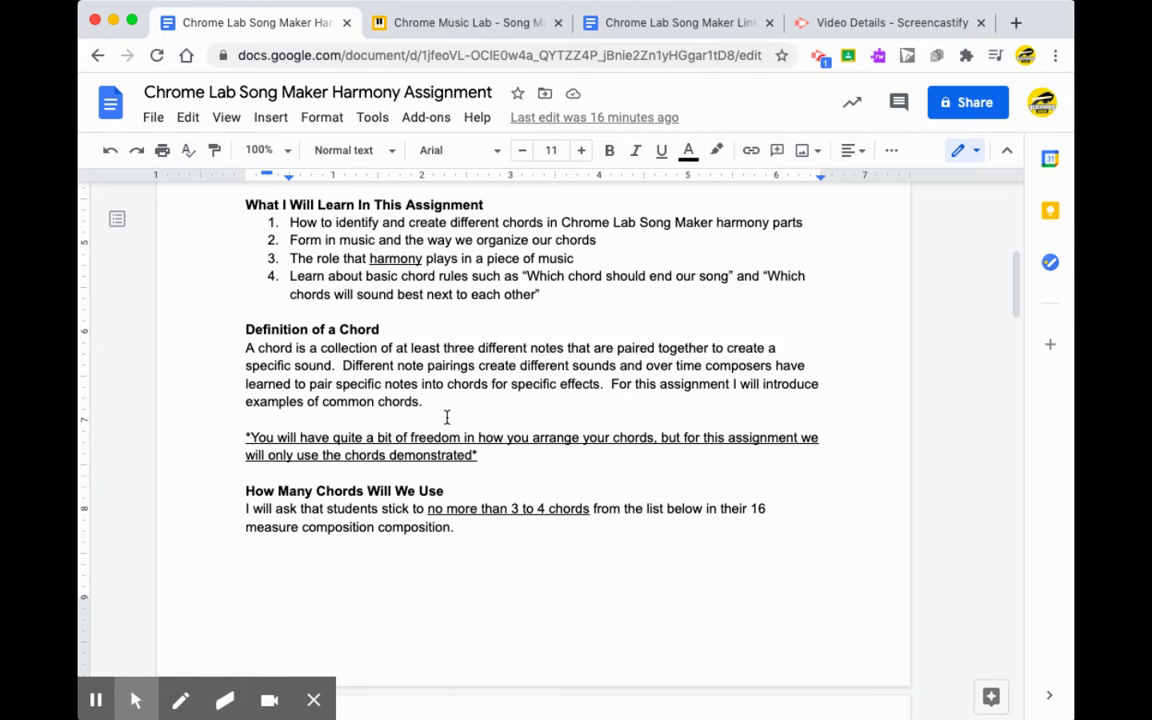
pyautogui.scroll(-3, 447, 418)
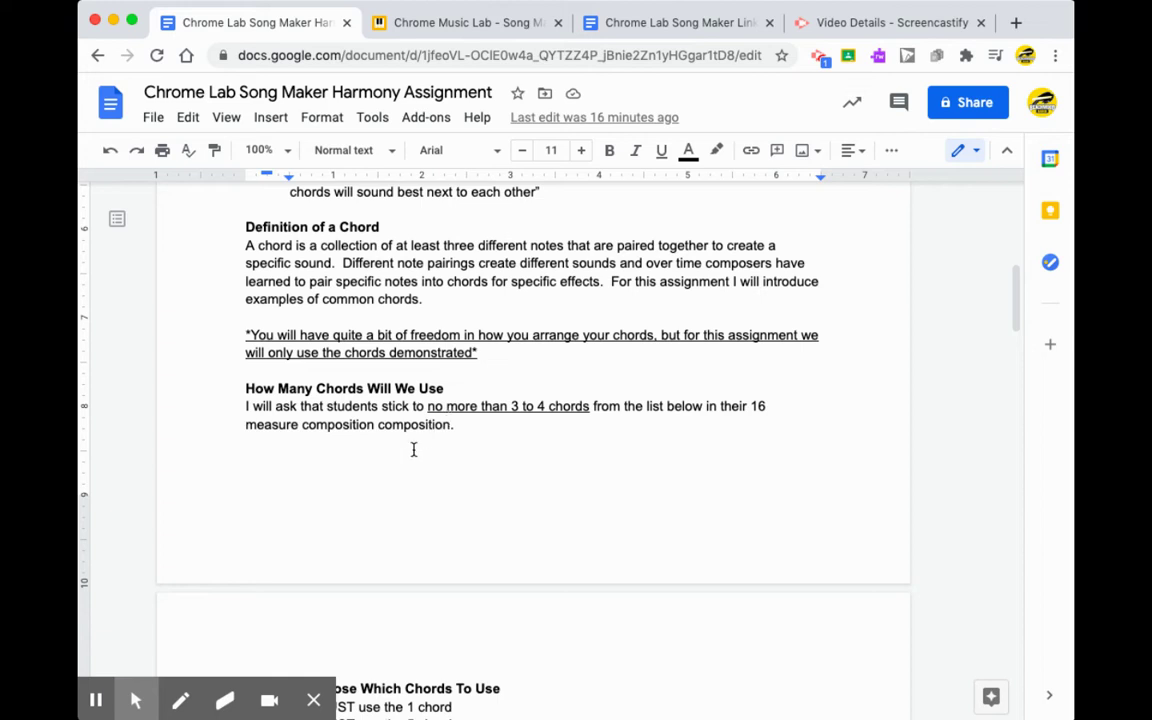
pyautogui.moveTo(245, 335); pyautogui.dragTo(488, 352)
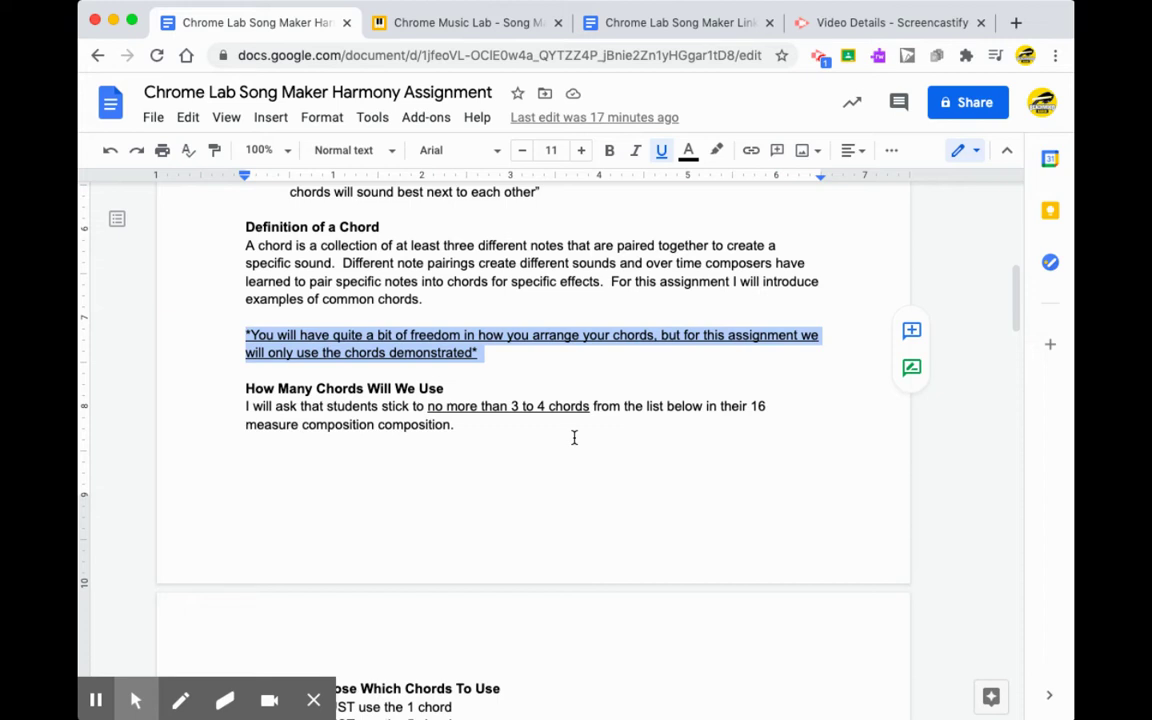
pyautogui.click(507, 358)
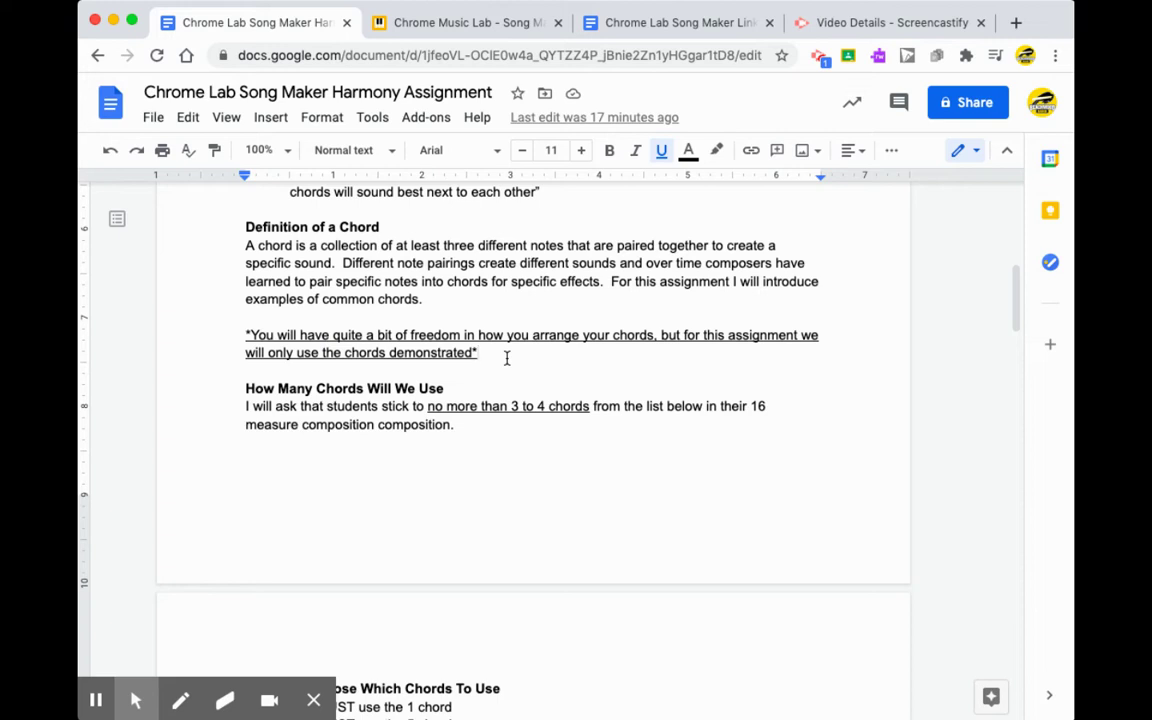
# Step: Examine how many chords to use, the rules for choosing them and the colors of each chord in the Chord Menu
pyautogui.scroll(-1, 507, 358)
pyautogui.scroll(-2, 507, 358)
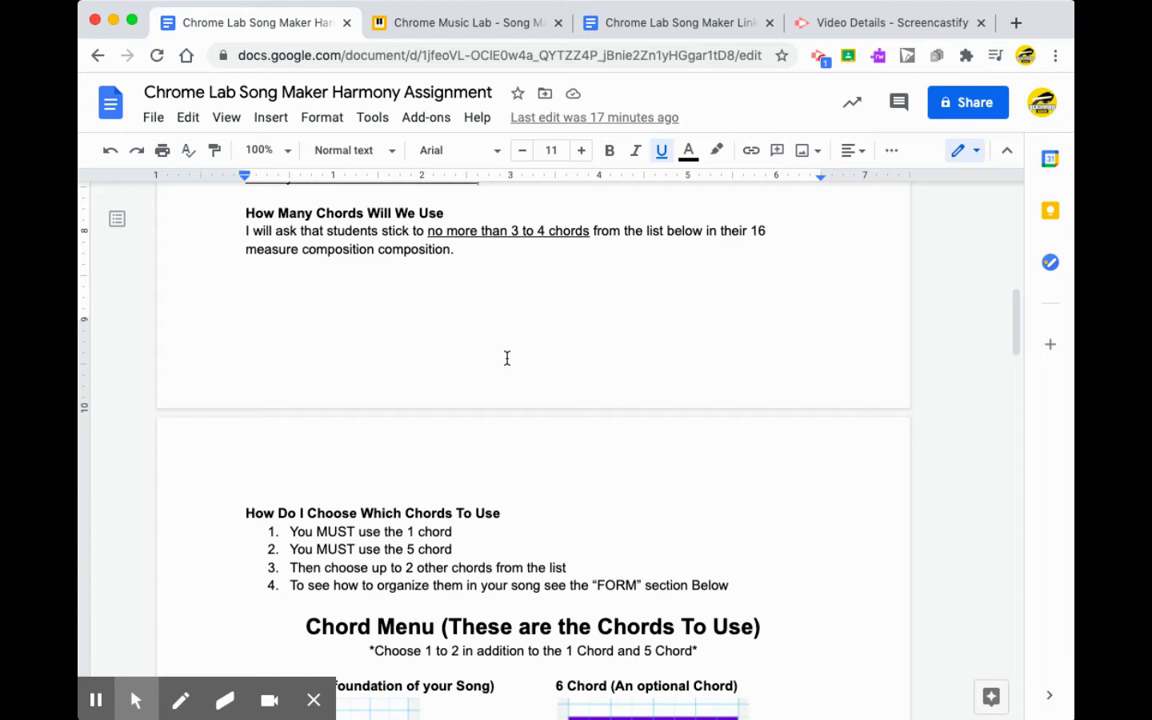
pyautogui.scroll(-5, 507, 358)
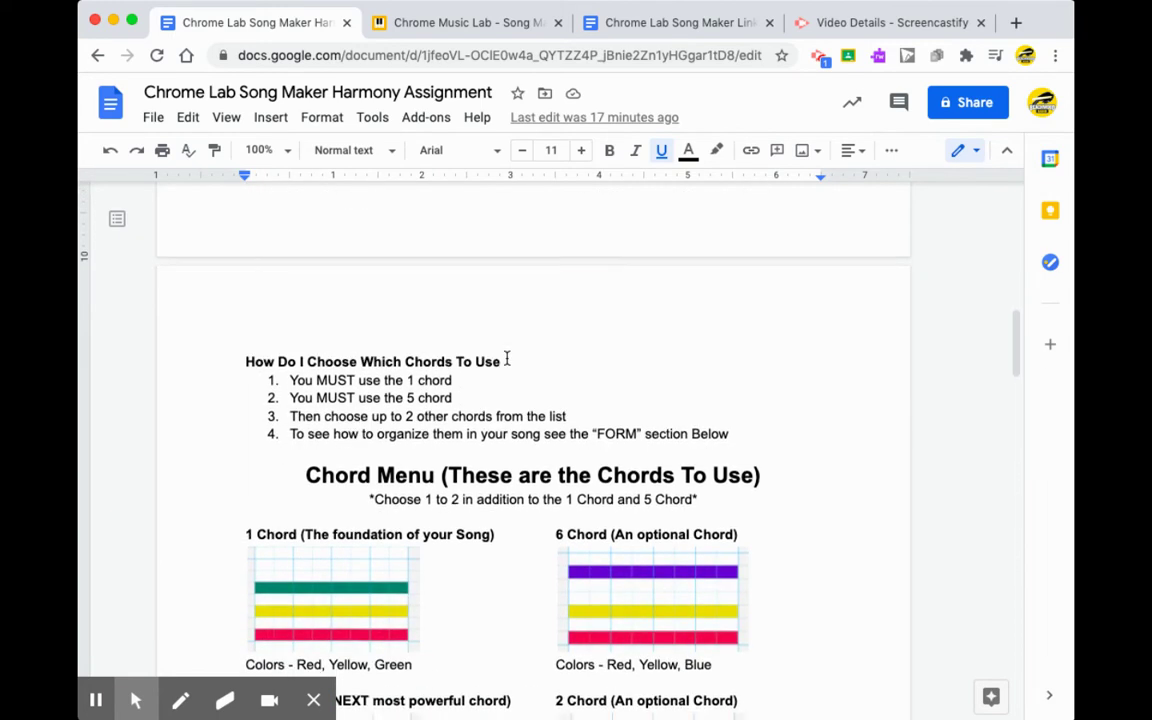
pyautogui.scroll(-1, 507, 358)
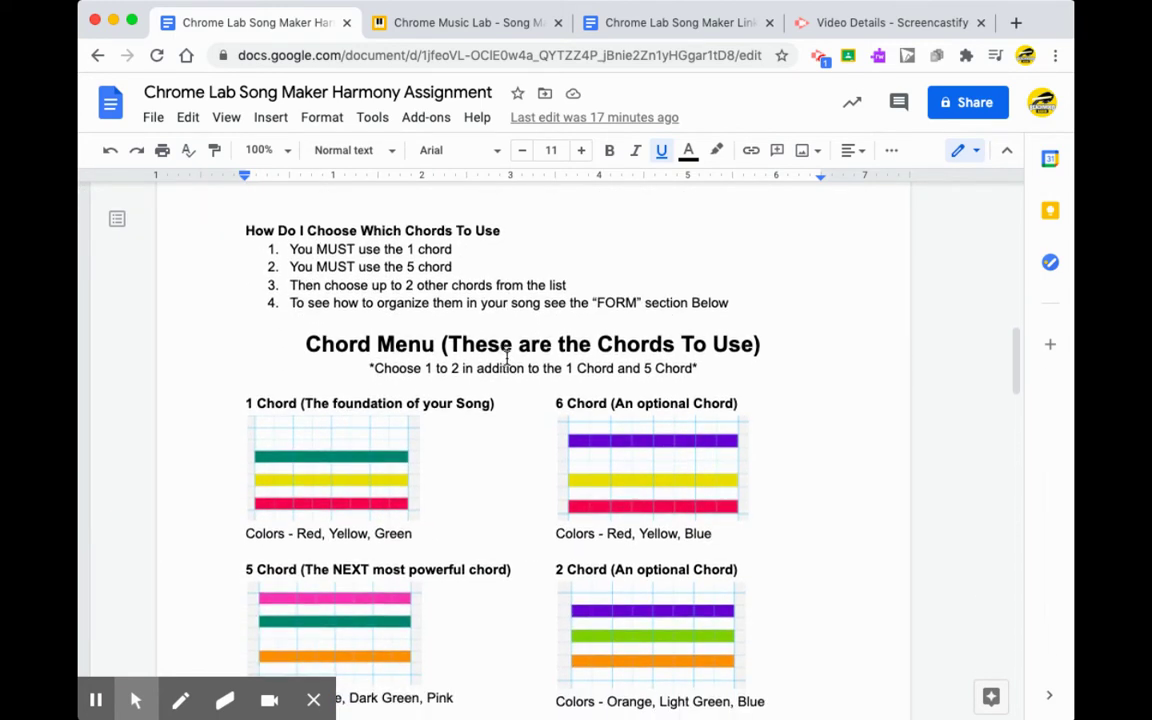
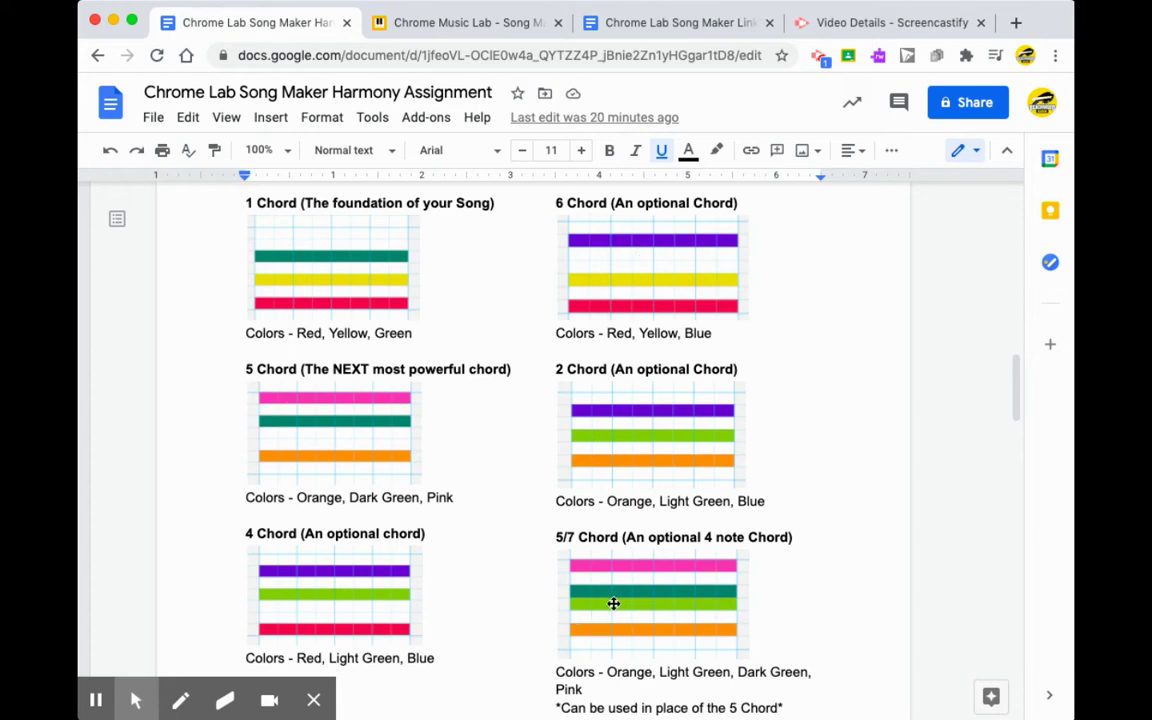
pyautogui.scroll(-5, 477, 523)
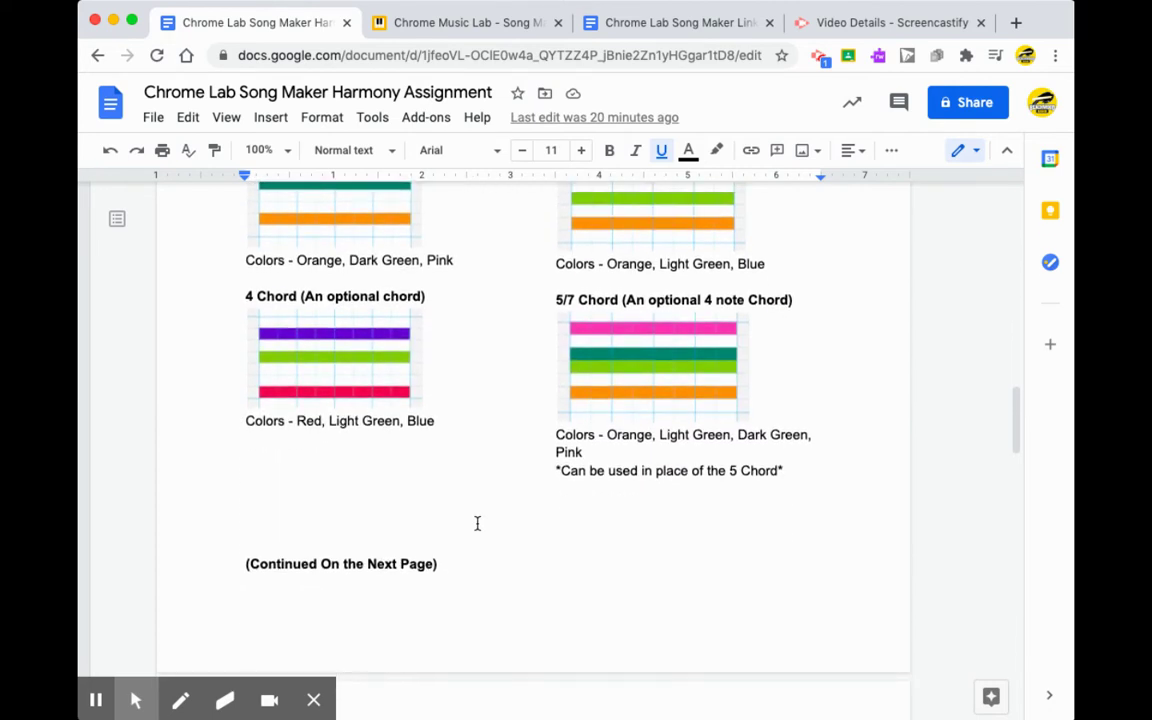
pyautogui.scroll(-2, 487, 474)
pyautogui.scroll(-1, 487, 474)
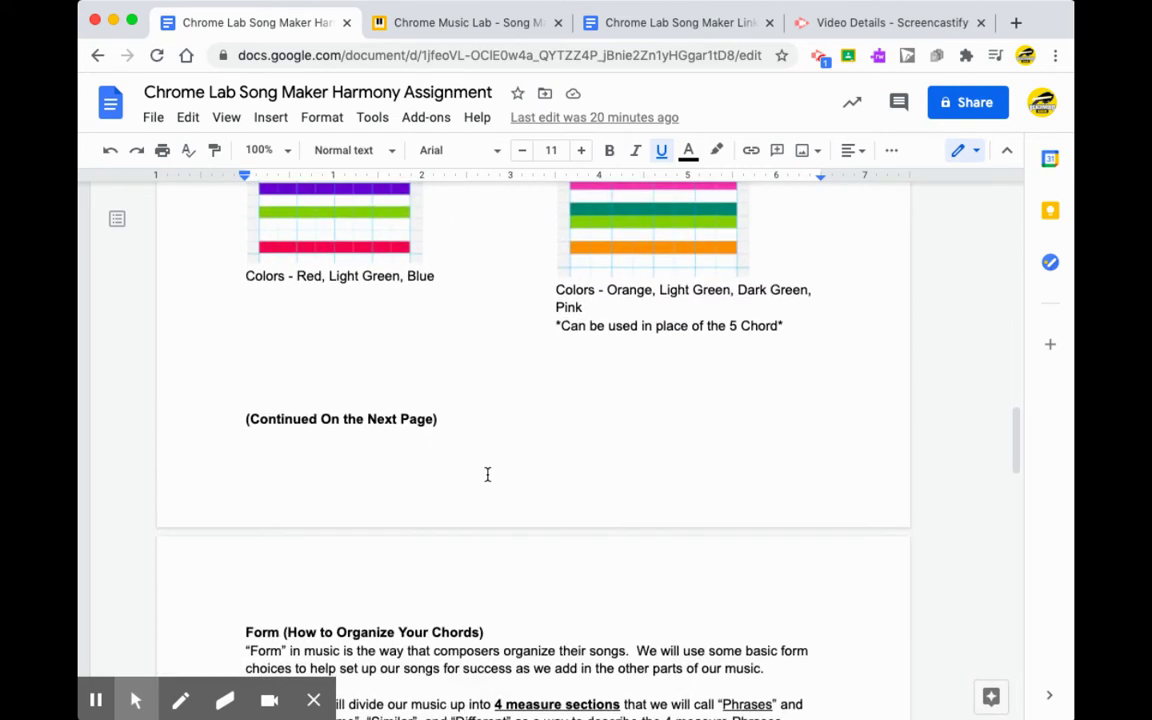
# Step: Read the Form section on organizing chords, highlighting "4 measure sections" and "Phrases" in its second paragraph
pyautogui.scroll(-7, 487, 474)
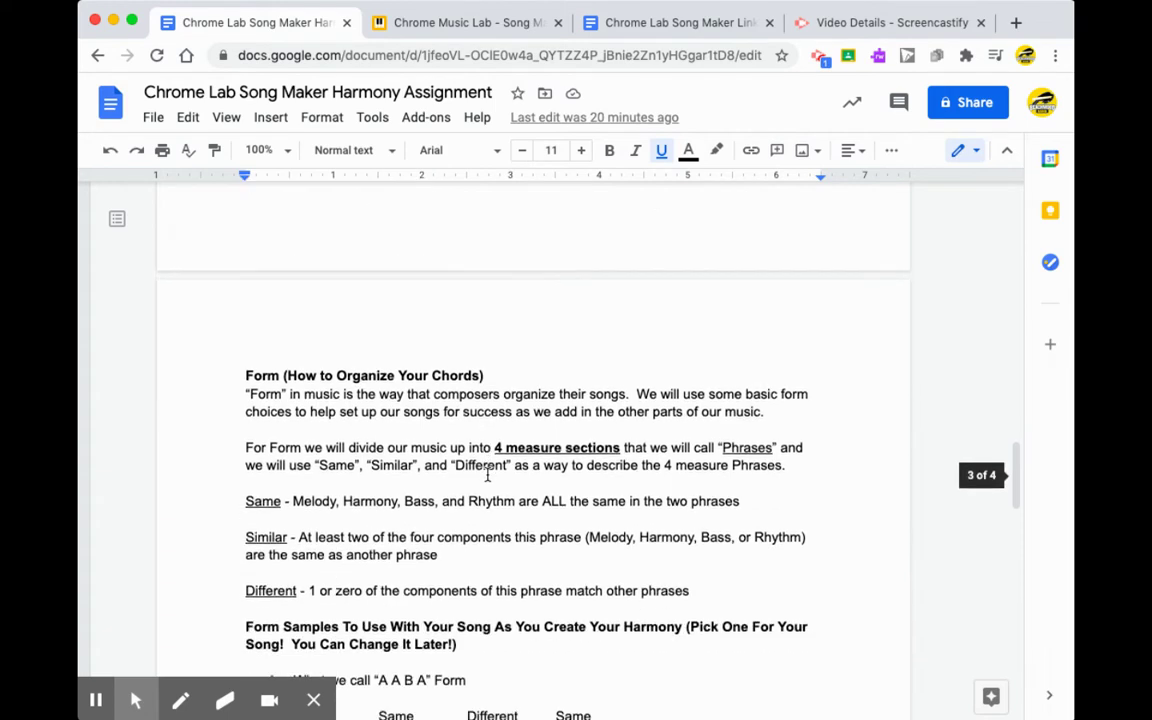
pyautogui.scroll(-1, 487, 474)
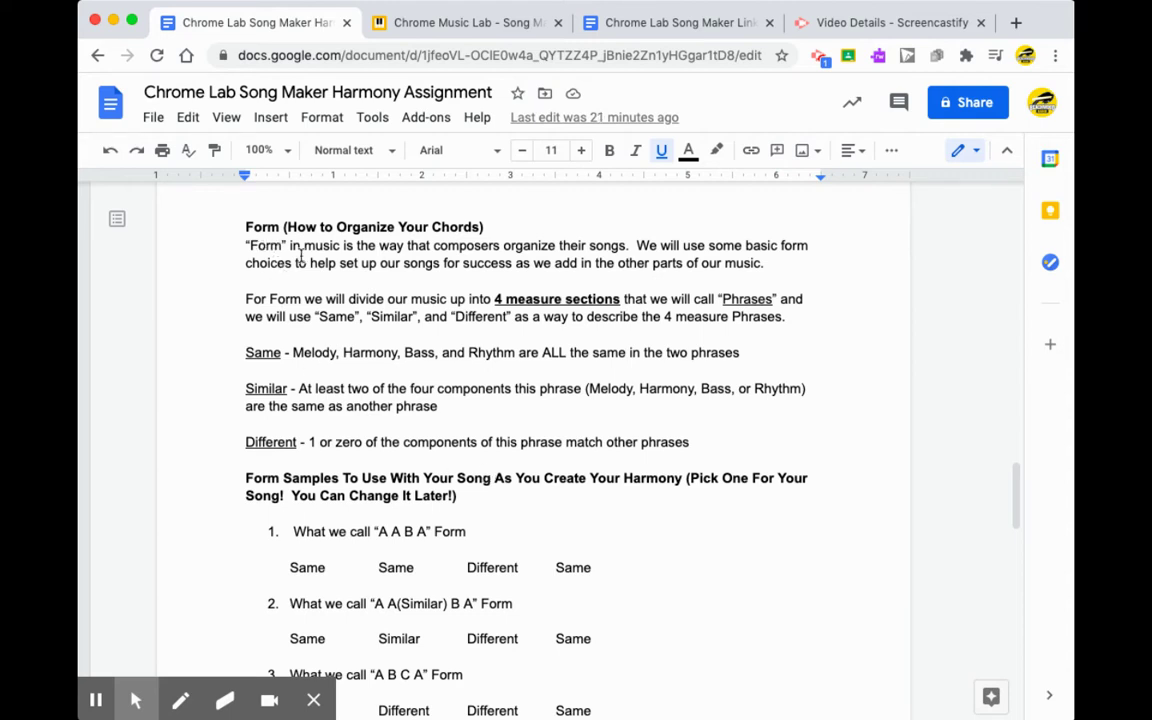
pyautogui.click(495, 300)
pyautogui.moveTo(495, 300); pyautogui.dragTo(622, 299)
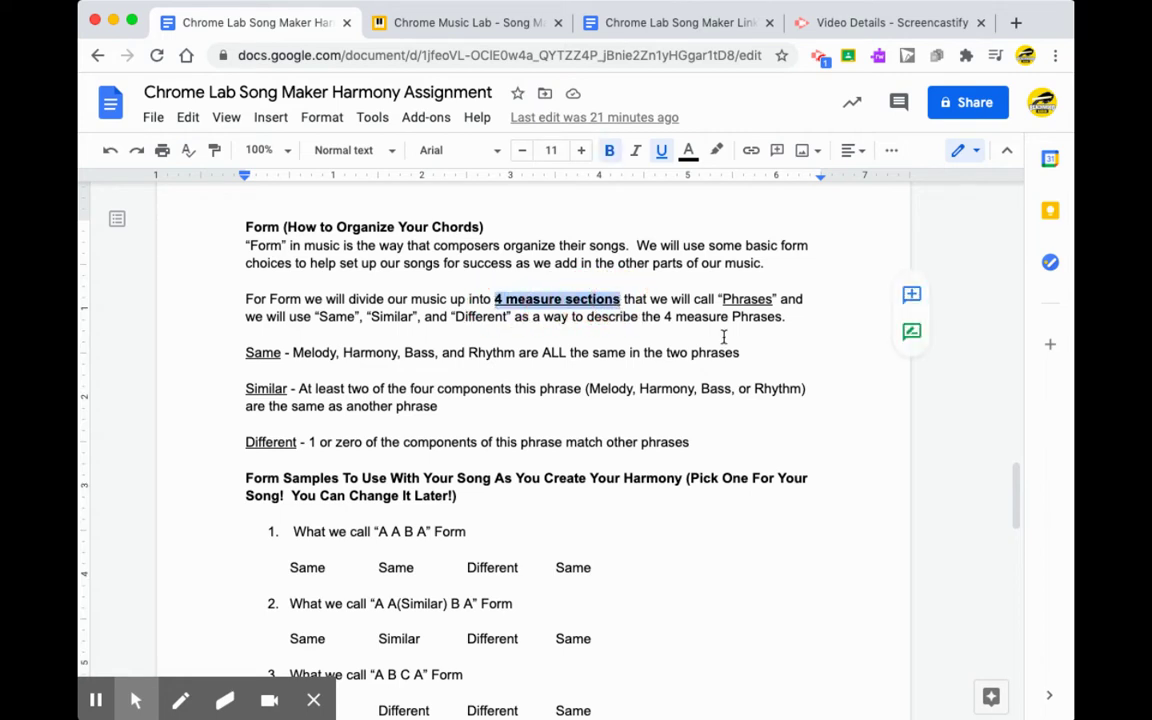
pyautogui.moveTo(718, 298); pyautogui.dragTo(779, 298)
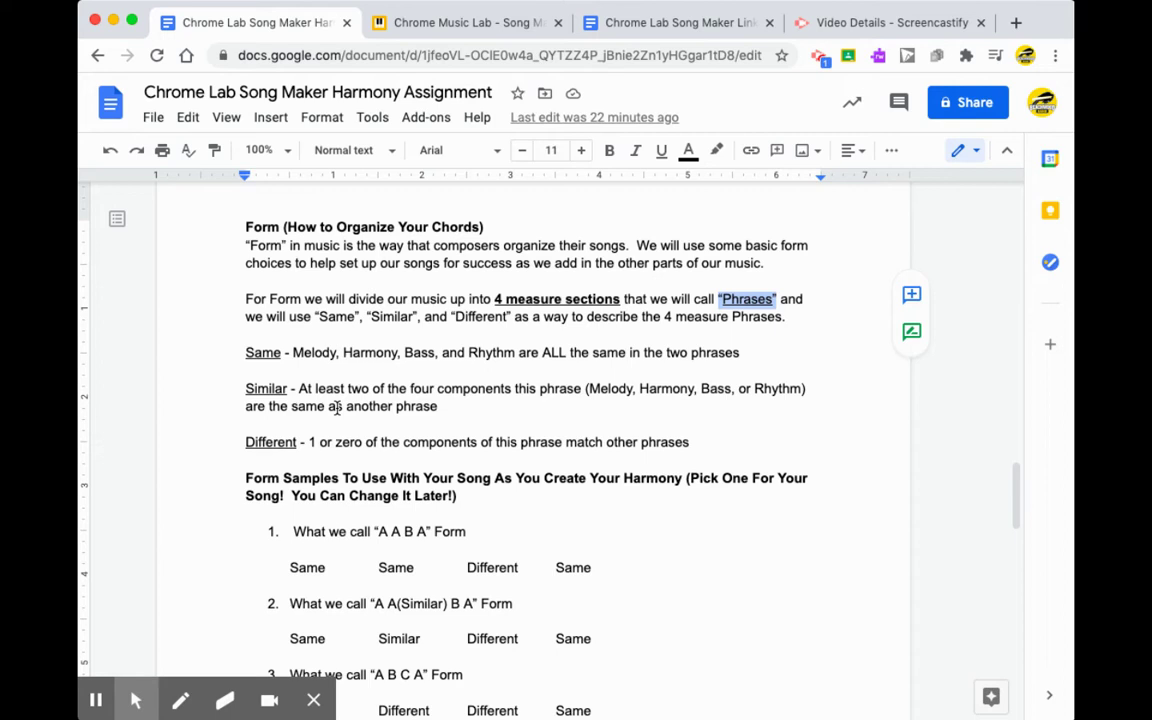
# Step: Examine the Same, Similar and Different definitions and the list of form samples from "A A B A" to creating your own form
pyautogui.scroll(-2, 396, 418)
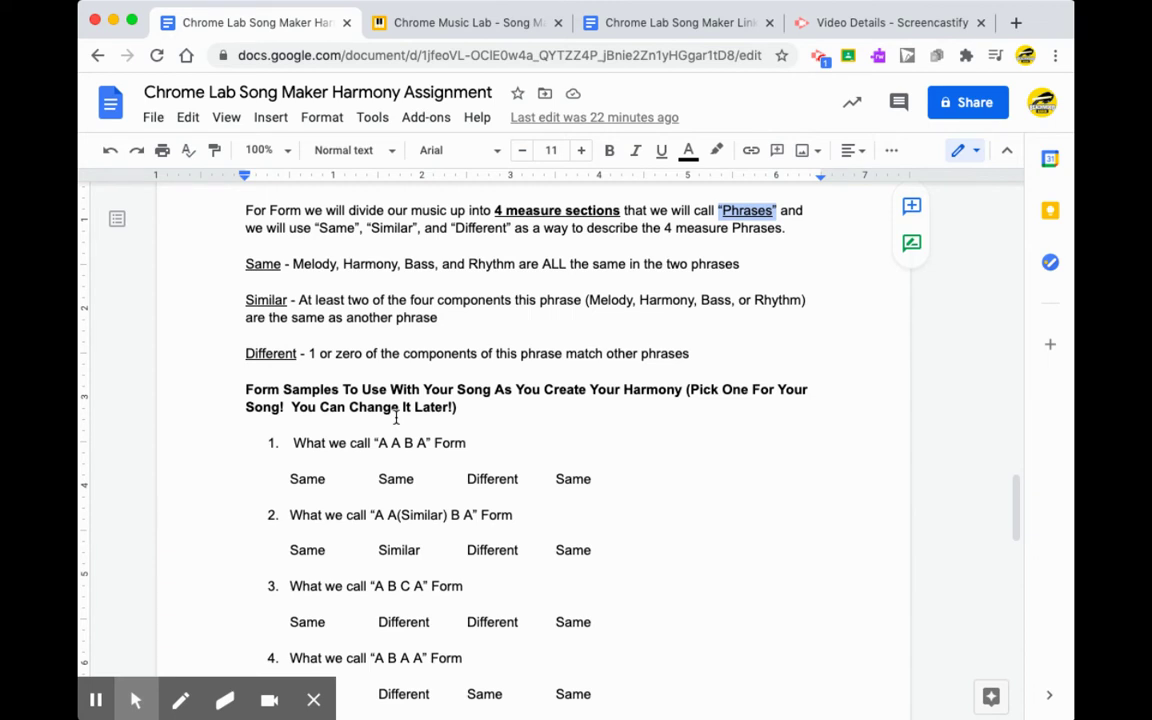
pyautogui.scroll(-4, 396, 418)
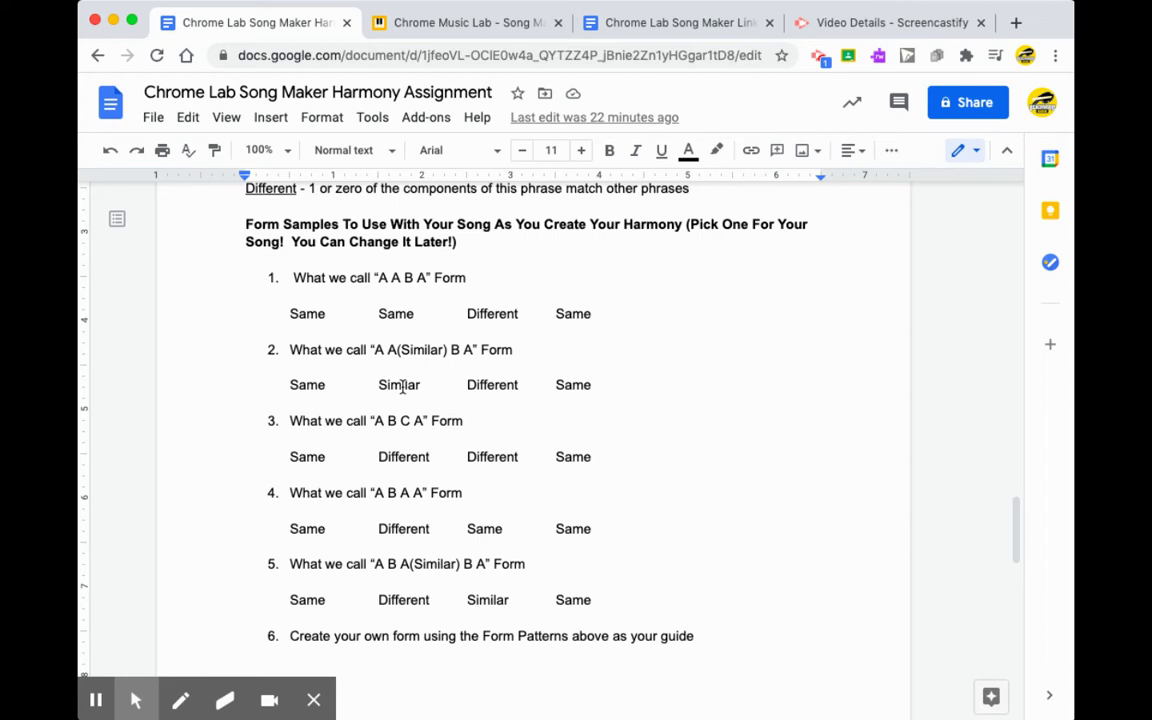
pyautogui.scroll(-5, 402, 388)
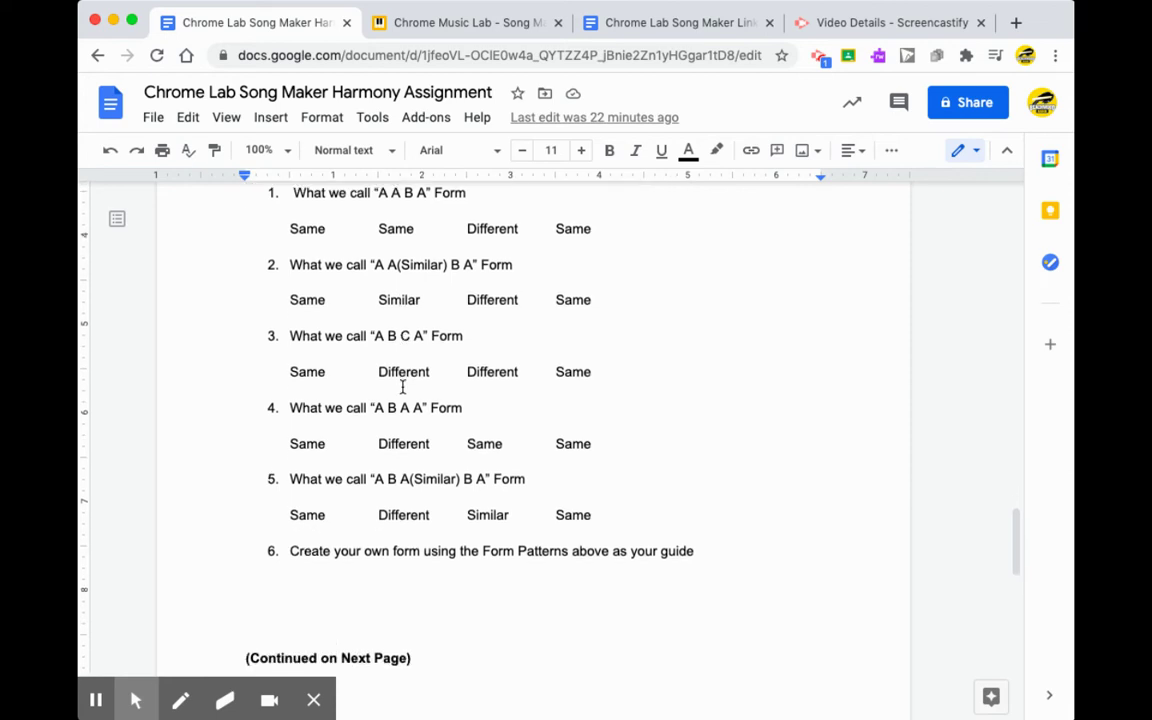
pyautogui.scroll(3, 402, 387)
pyautogui.scroll(2, 402, 387)
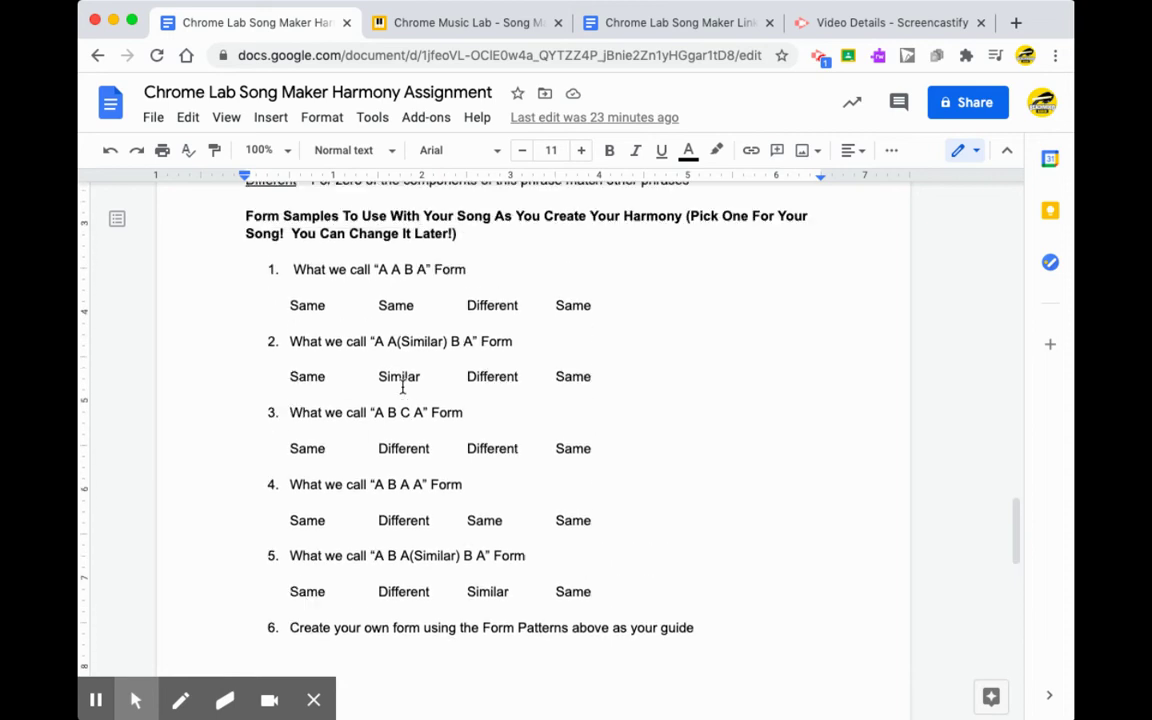
pyautogui.scroll(-2, 402, 388)
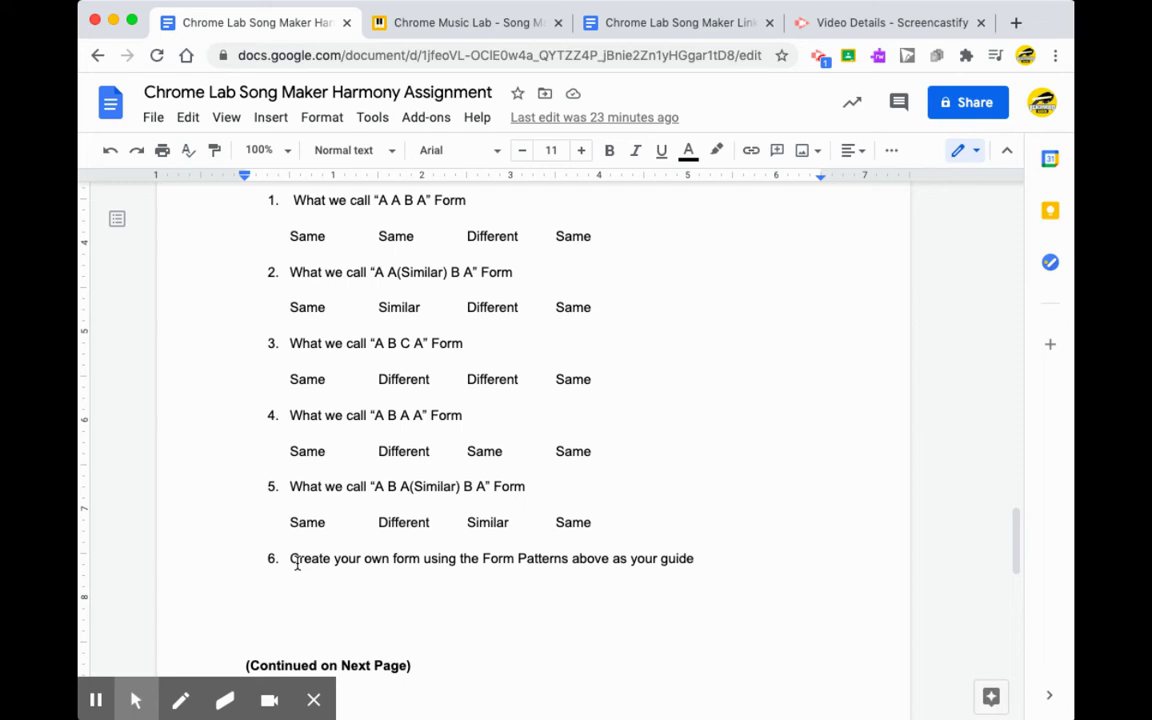
pyautogui.scroll(1, 296, 564)
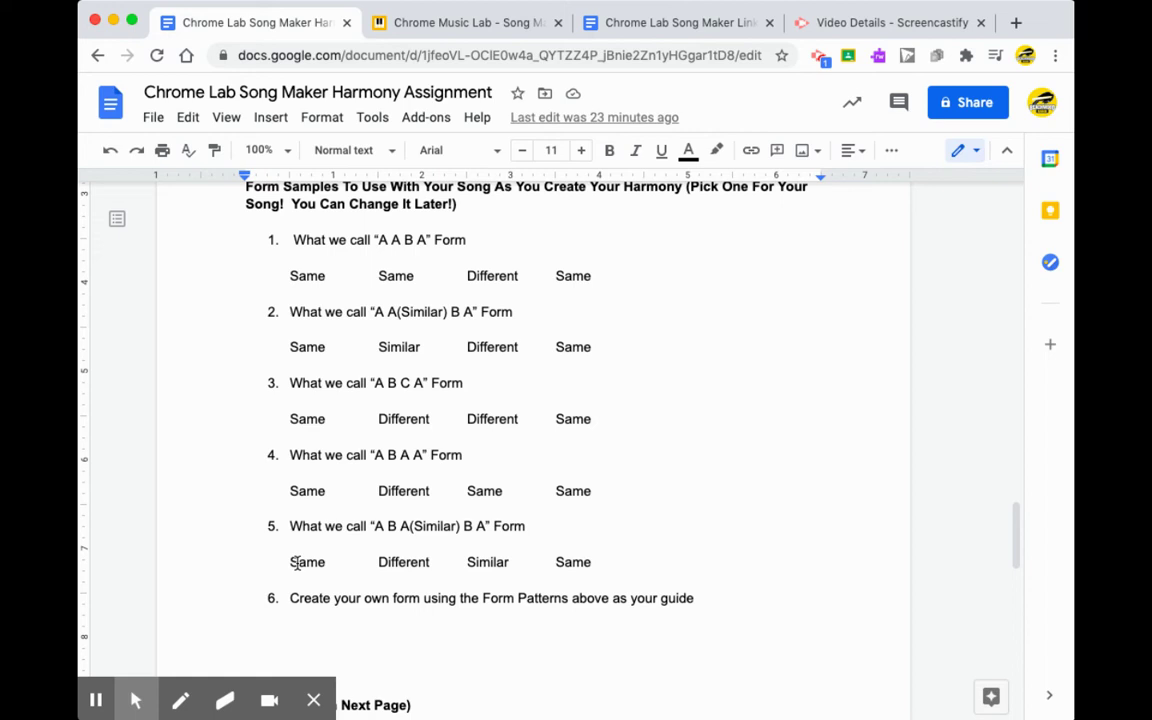
# Step: Read the chord ideas for phrases and the action steps for setting up Song Maker and adding the harmony chords
pyautogui.scroll(-8, 296, 564)
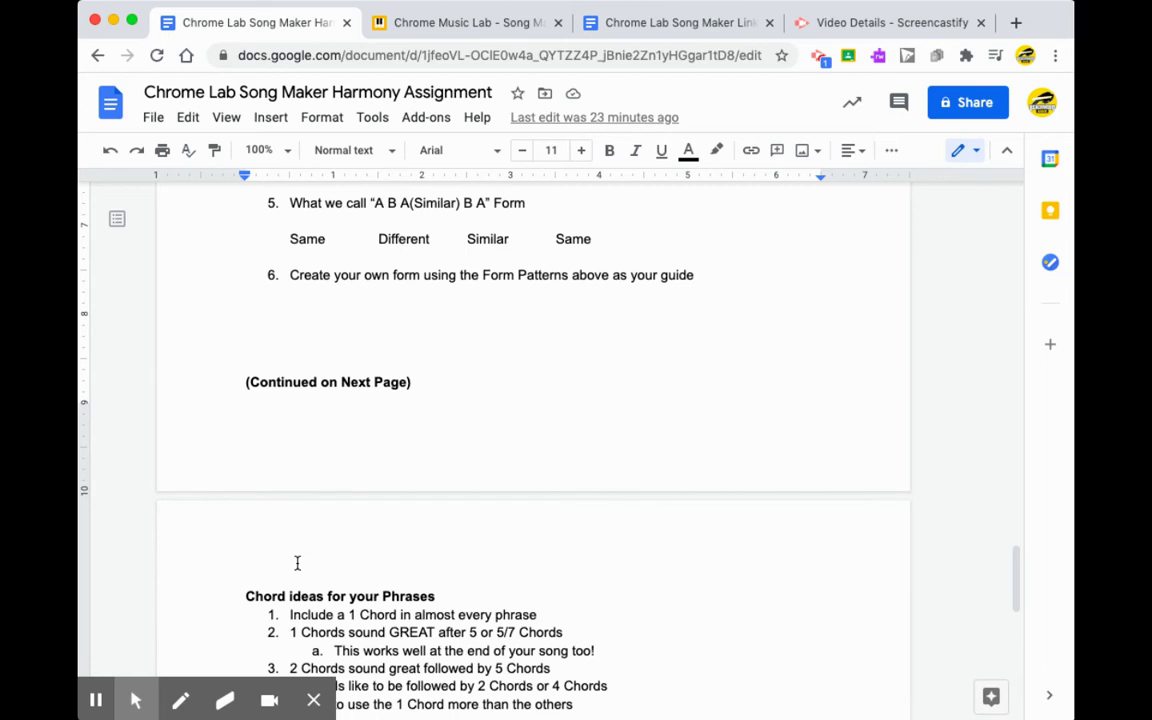
pyautogui.scroll(-2, 297, 563)
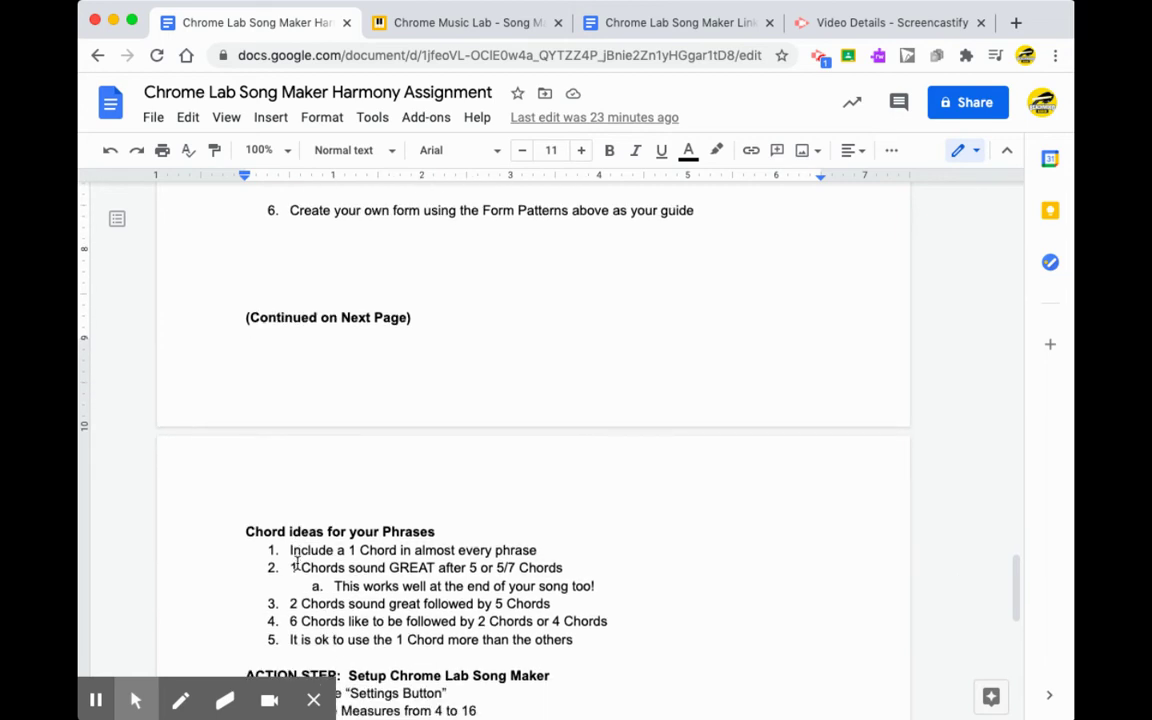
pyautogui.scroll(-6, 296, 564)
pyautogui.scroll(-2, 296, 564)
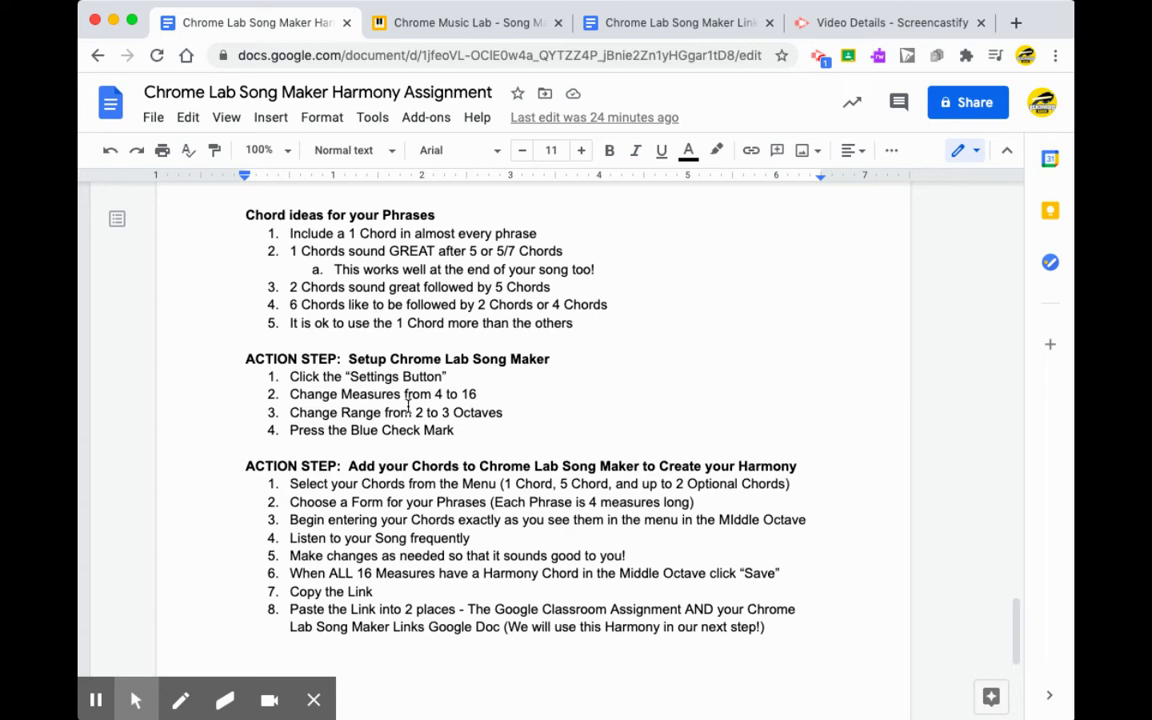
pyautogui.scroll(-5, 455, 412)
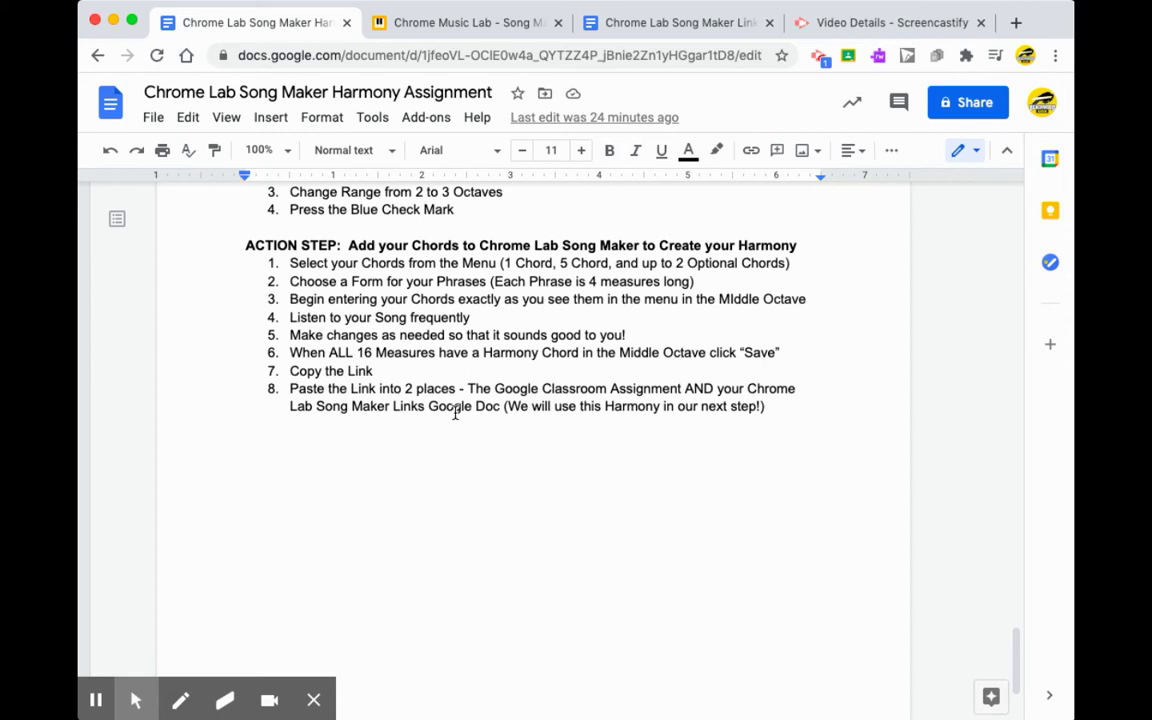
# Step: Switch to Song Maker and fill the first measure with the 1 Chord in red, yellow and dark green in the middle octave
pyautogui.click(447, 26)
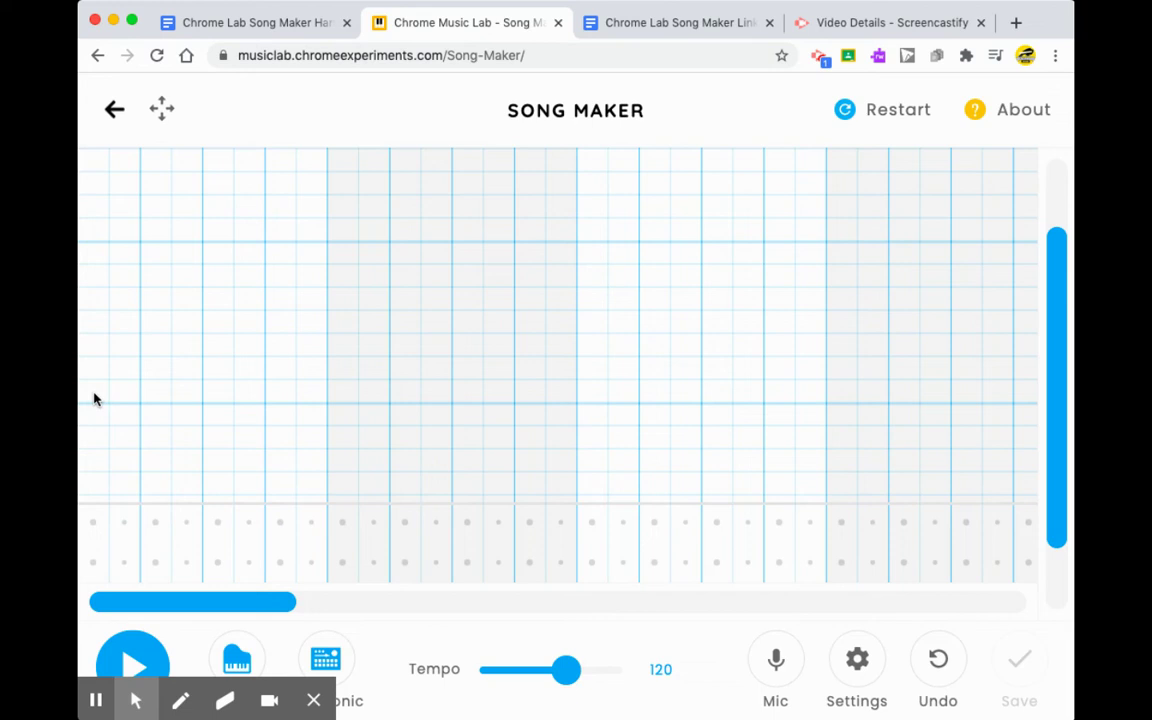
pyautogui.moveTo(95, 399); pyautogui.dragTo(300, 389)
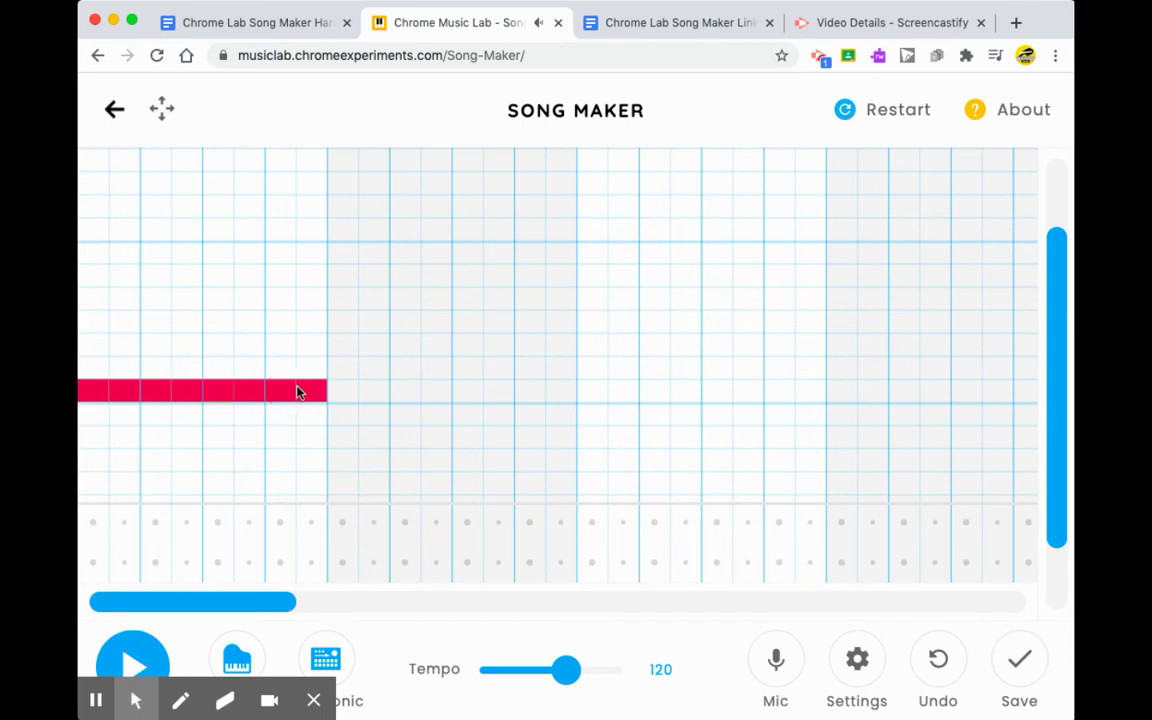
pyautogui.moveTo(97, 345); pyautogui.dragTo(303, 345)
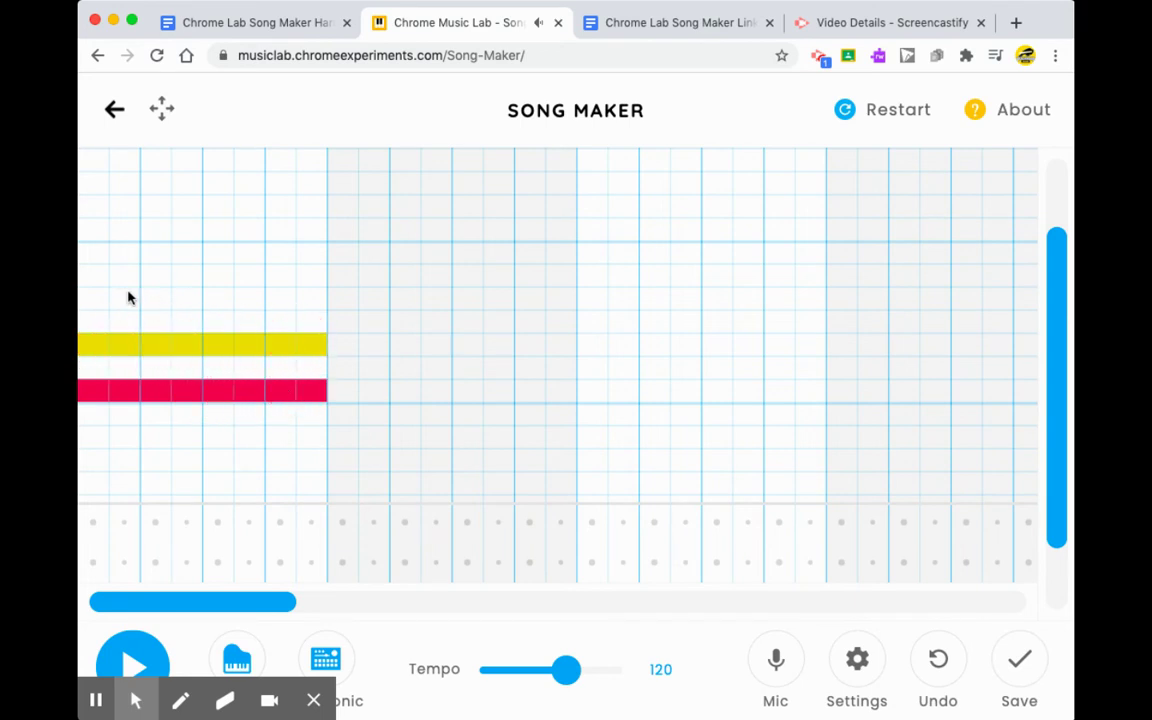
pyautogui.moveTo(90, 301); pyautogui.dragTo(305, 299)
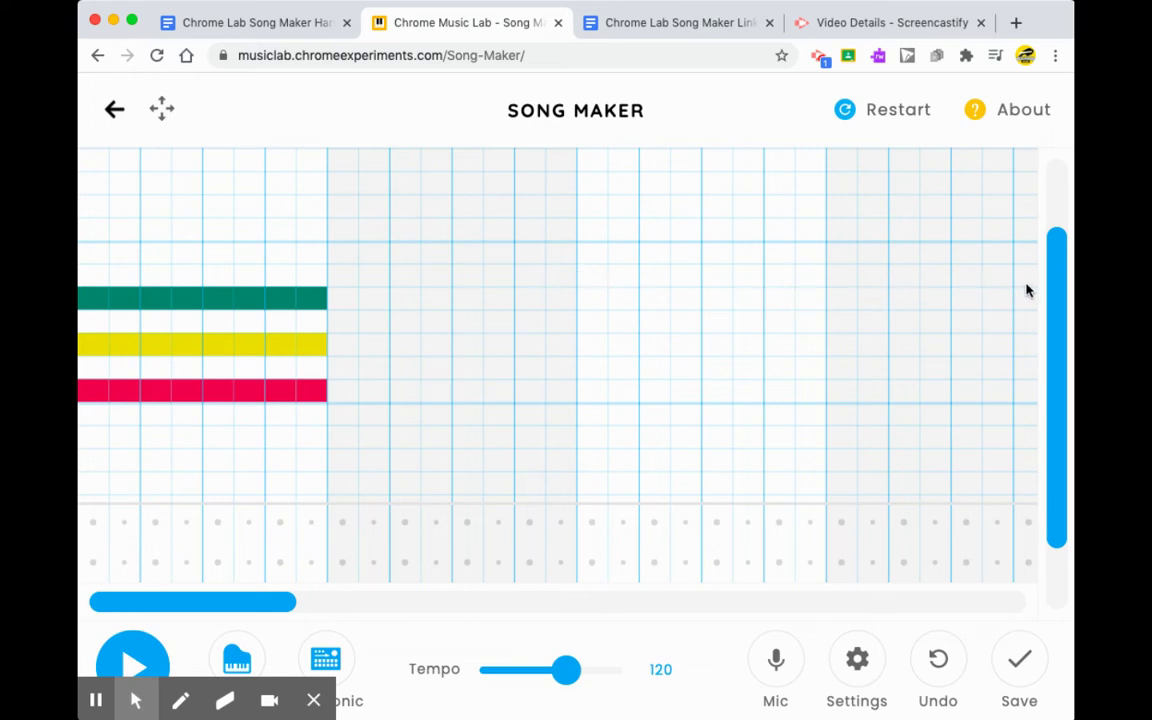
# Step: Check the 4 Chord in the assignment's chord menu and fill the second measure with its red, light green and blue notes
pyautogui.click(257, 24)
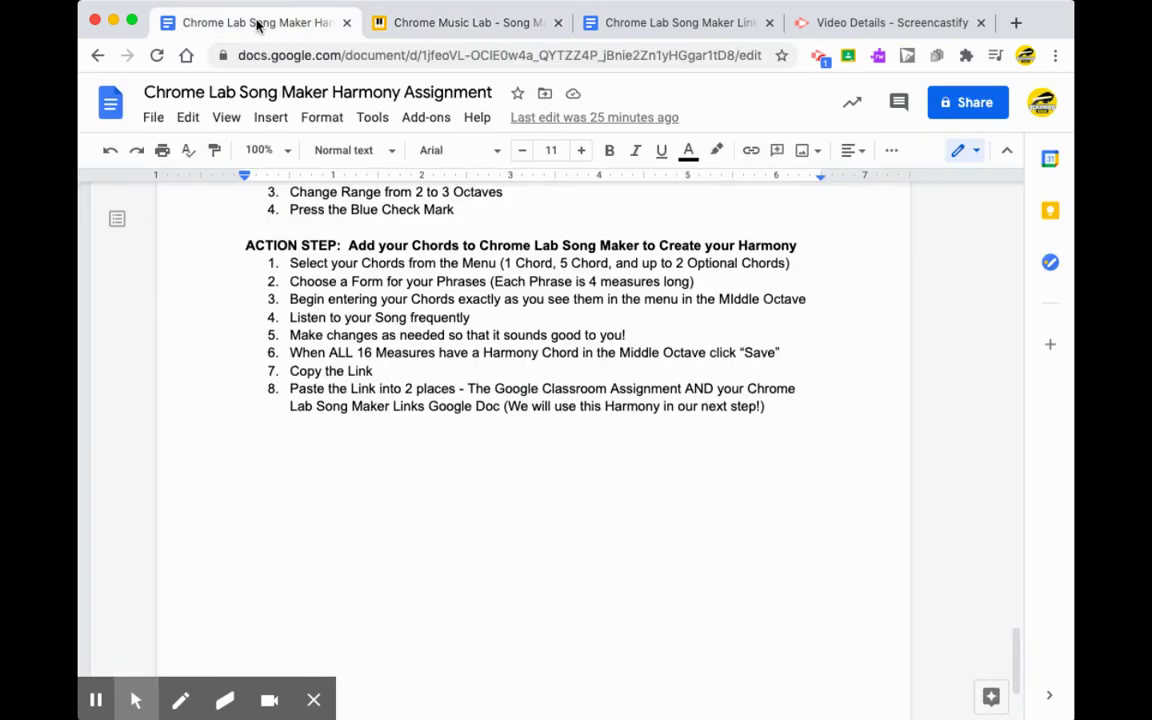
pyautogui.scroll(15, 291, 390)
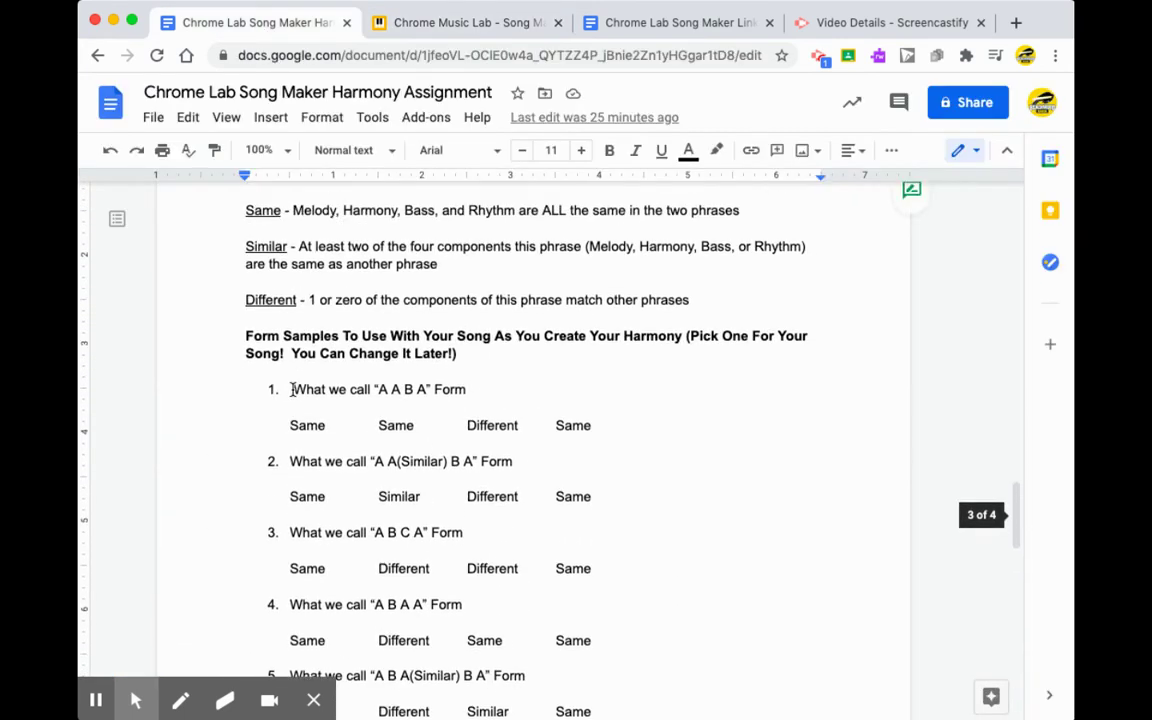
pyautogui.scroll(10, 291, 390)
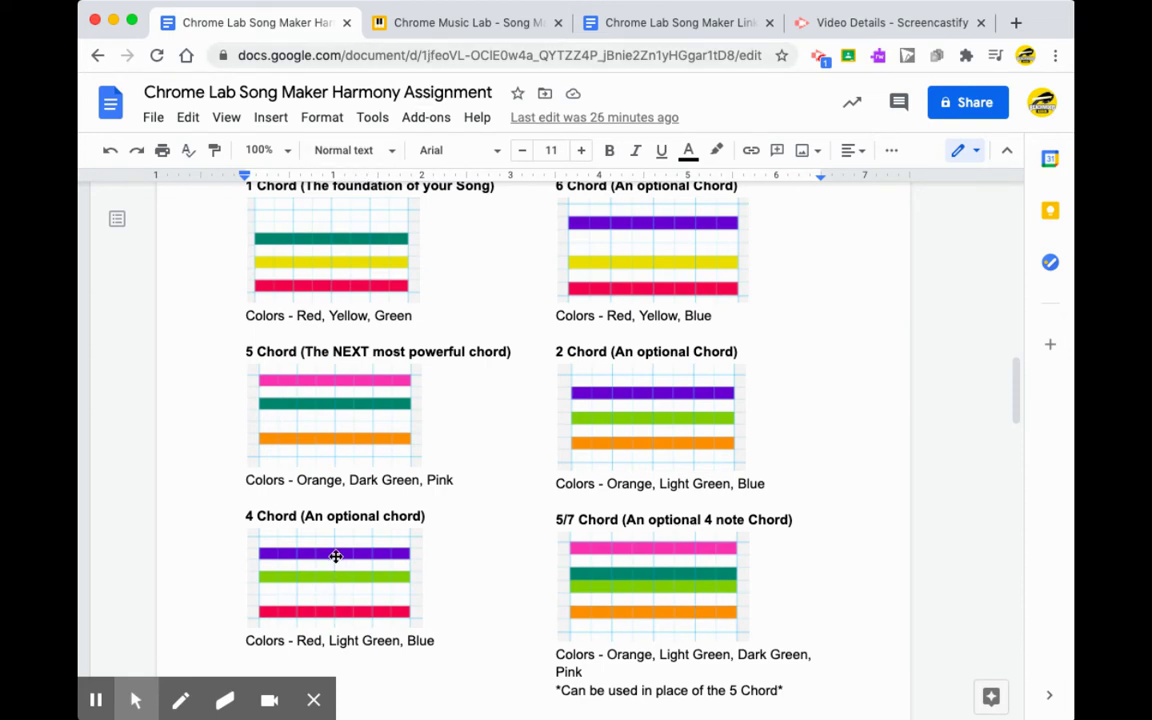
pyautogui.click(464, 33)
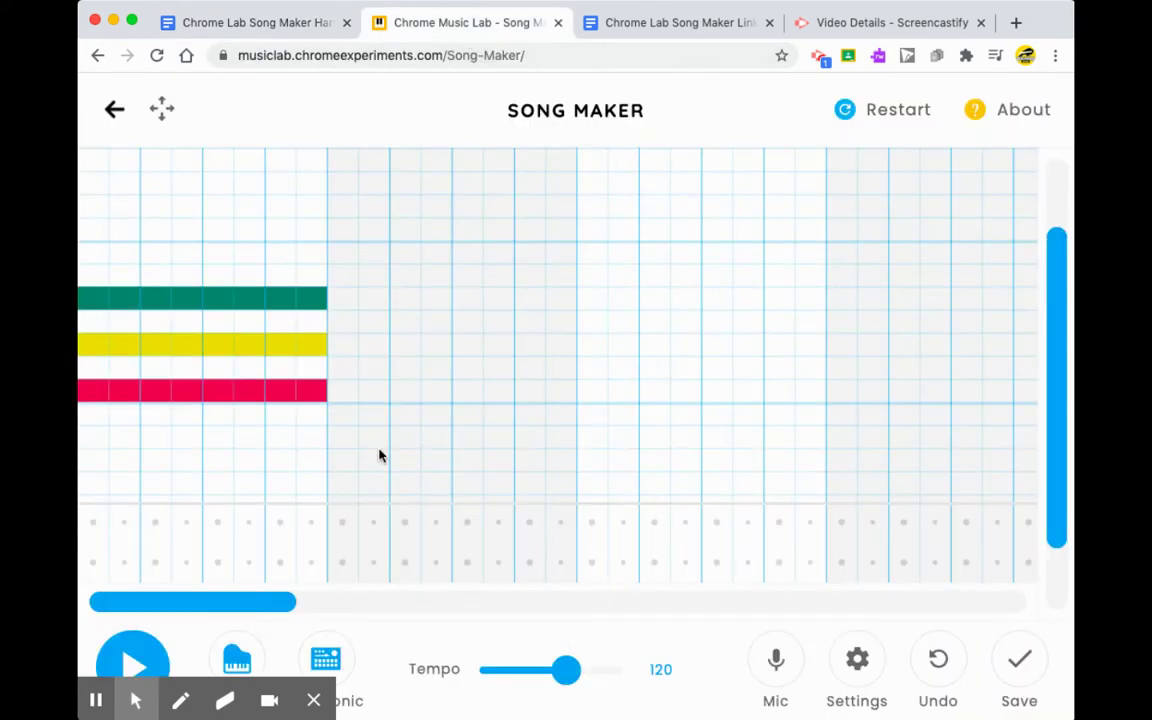
pyautogui.moveTo(328, 390); pyautogui.dragTo(549, 391)
pyautogui.moveTo(340, 320); pyautogui.dragTo(552, 322)
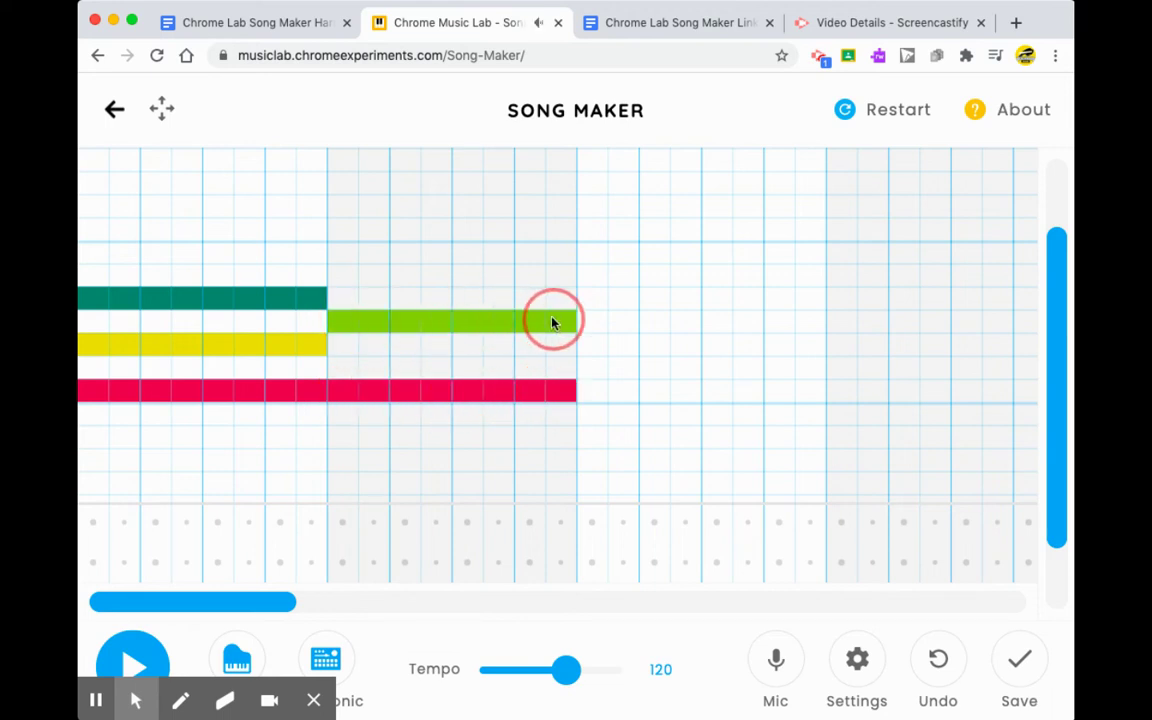
pyautogui.moveTo(335, 276); pyautogui.dragTo(553, 281)
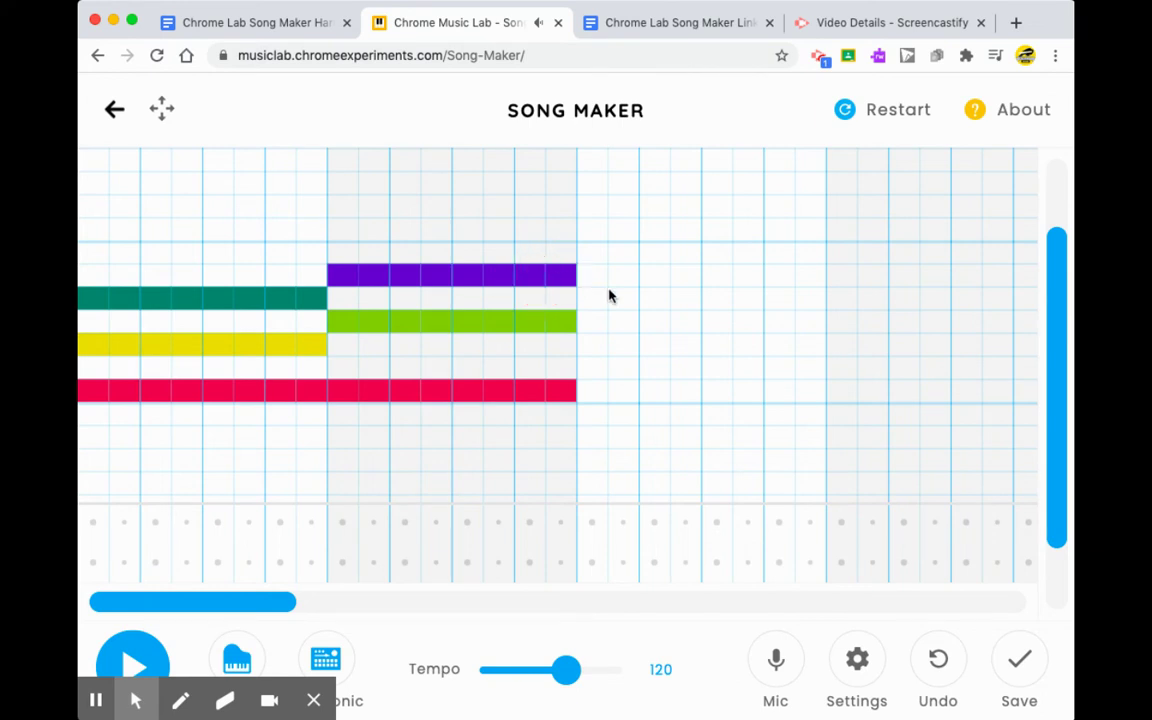
# Step: Check the 5 Chord in the chord menu and fill the third measure with its dark green, pink and orange notes
pyautogui.click(266, 23)
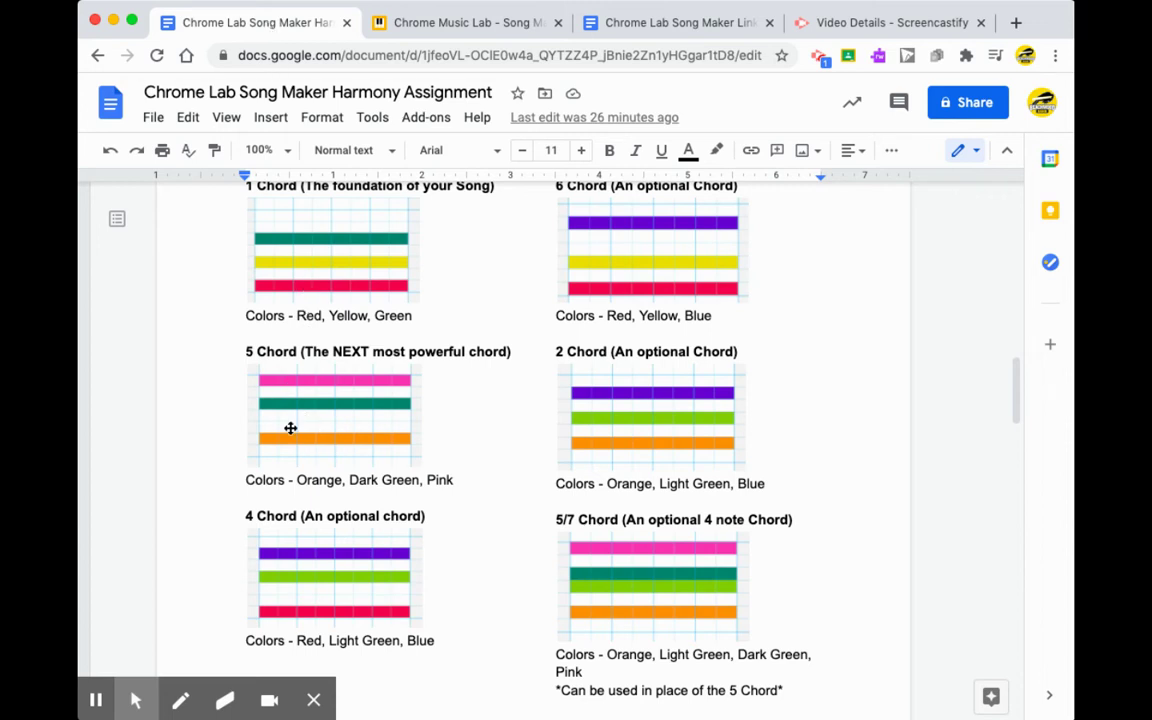
pyautogui.click(447, 23)
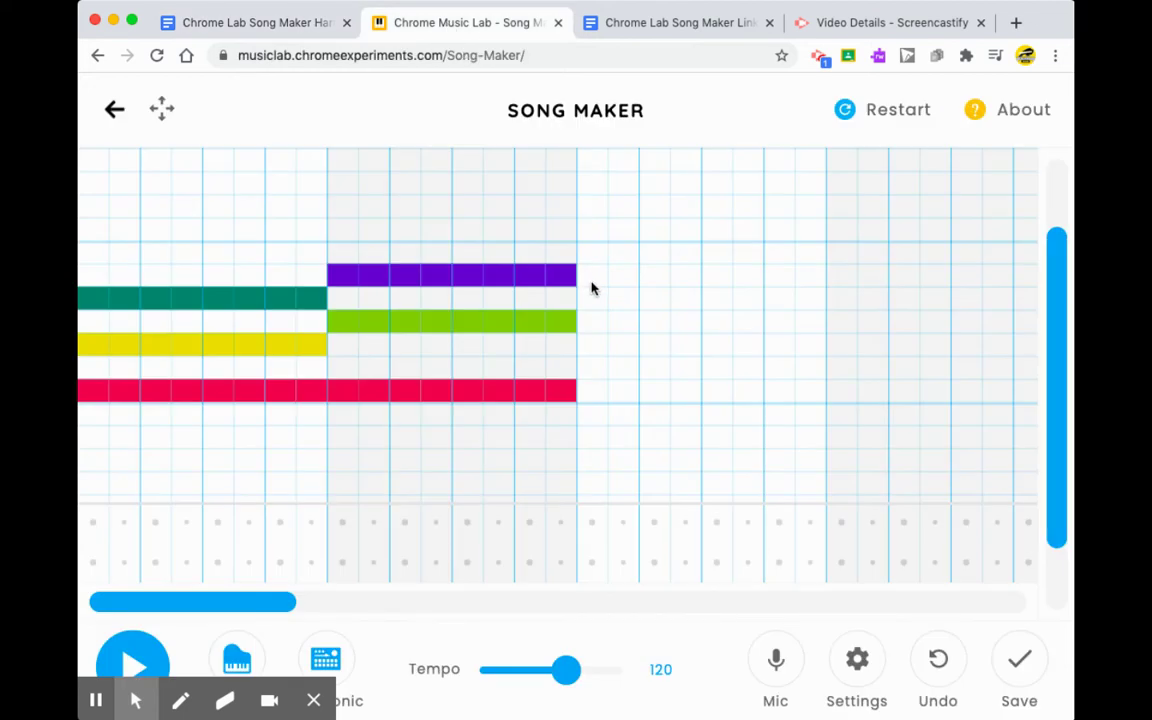
pyautogui.click(600, 298)
pyautogui.moveTo(621, 298); pyautogui.dragTo(812, 301)
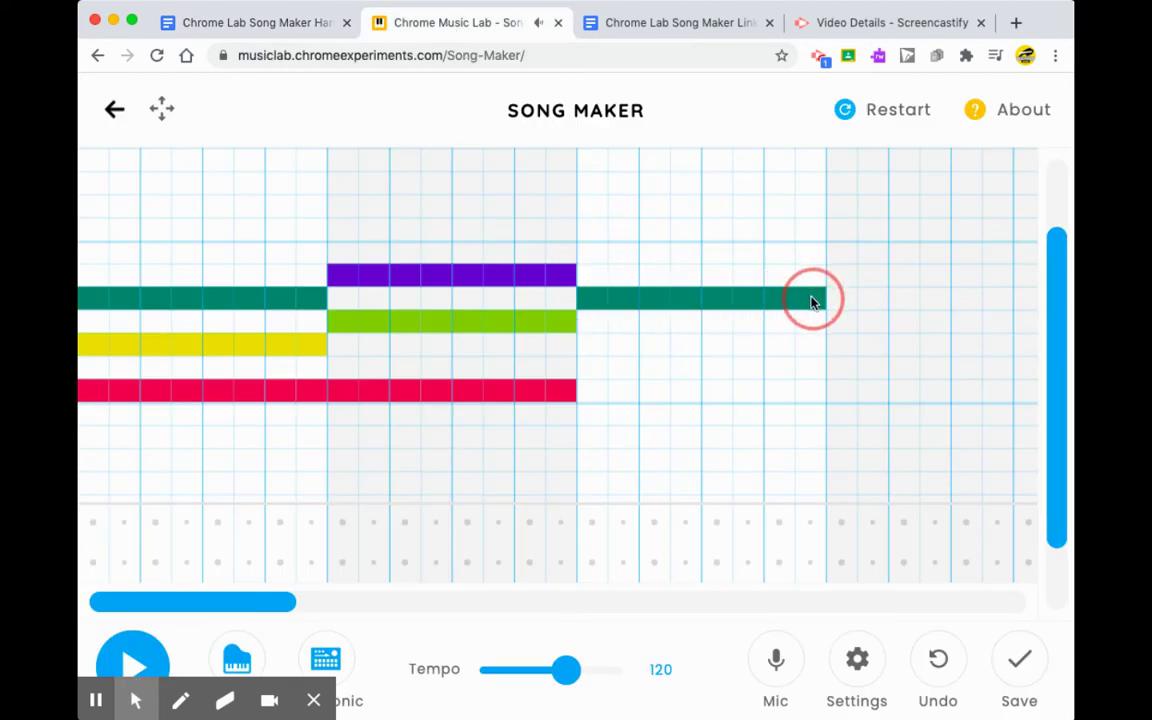
pyautogui.moveTo(594, 257); pyautogui.dragTo(812, 252)
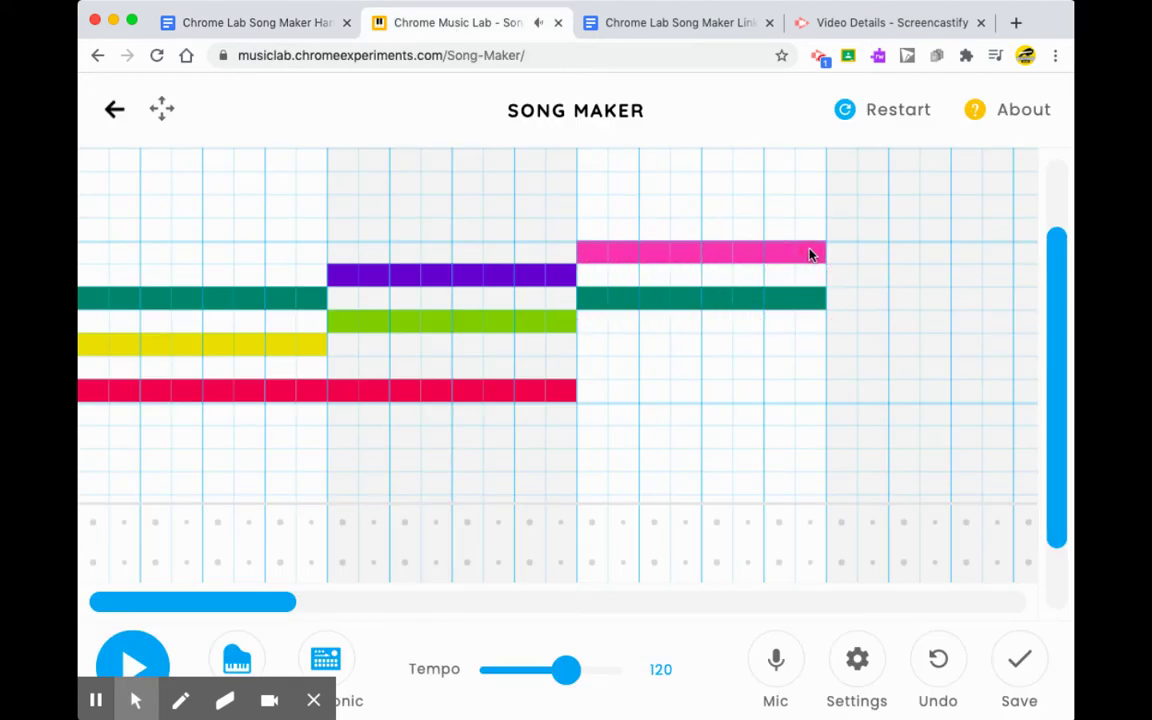
pyautogui.click(595, 372)
pyautogui.moveTo(597, 375); pyautogui.dragTo(792, 363)
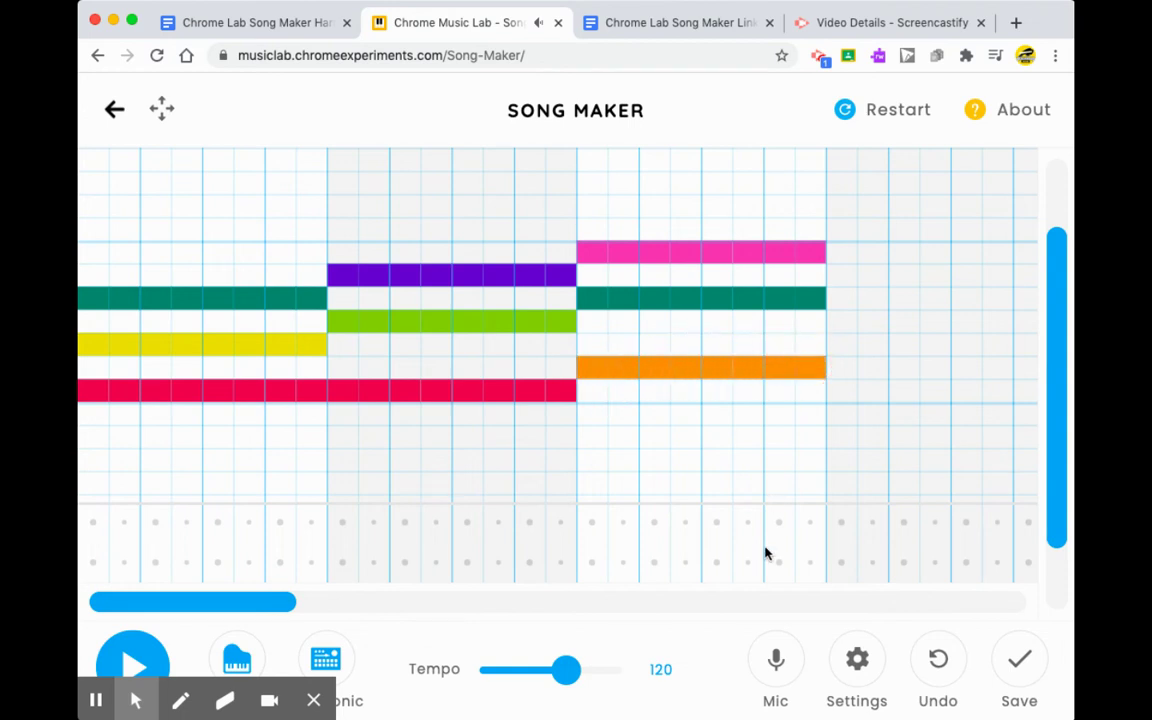
# Step: Play back the first three measures of the harmony twice, returning to the start of the song between playbacks
pyautogui.hscroll(2, 765, 553)
pyautogui.scroll(1, 765, 553)
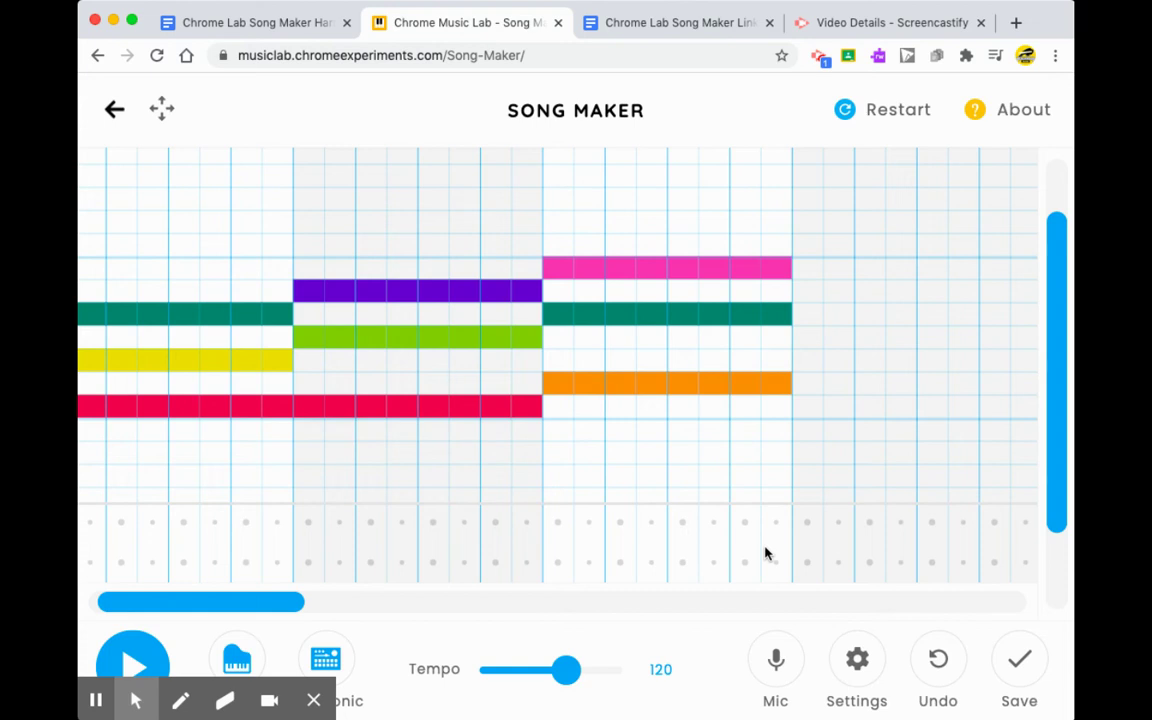
pyautogui.hscroll(-1, 765, 553)
pyautogui.scroll(-1, 765, 553)
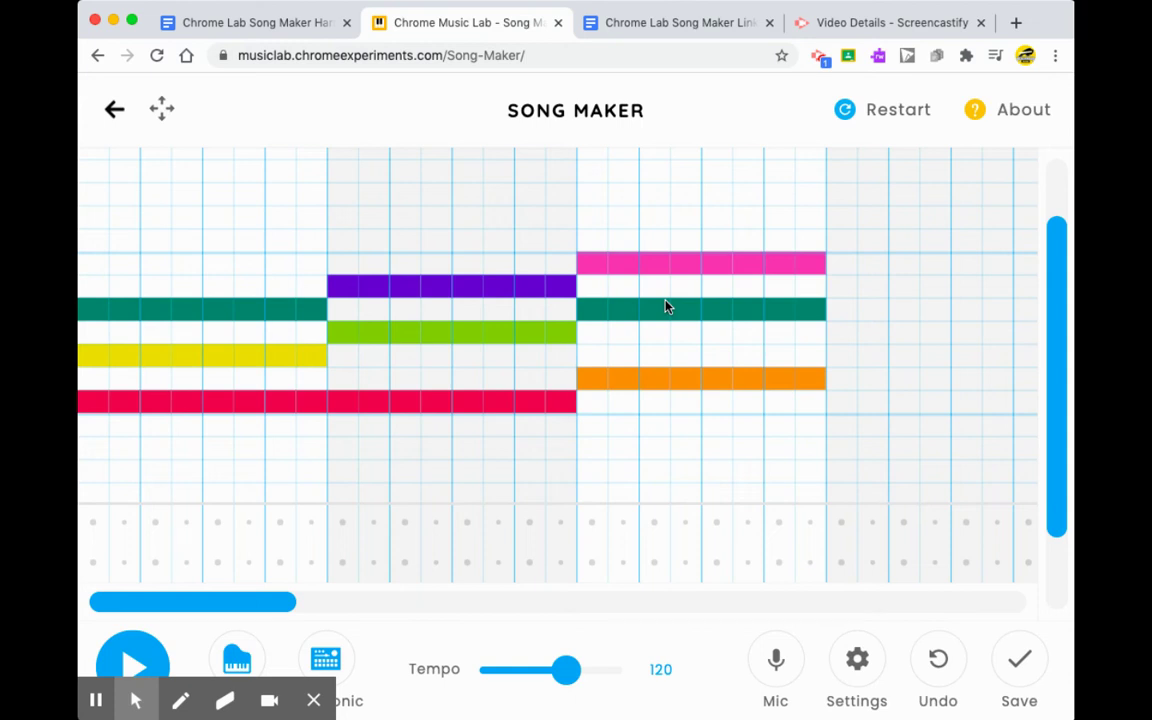
pyautogui.scroll(-2, 665, 307)
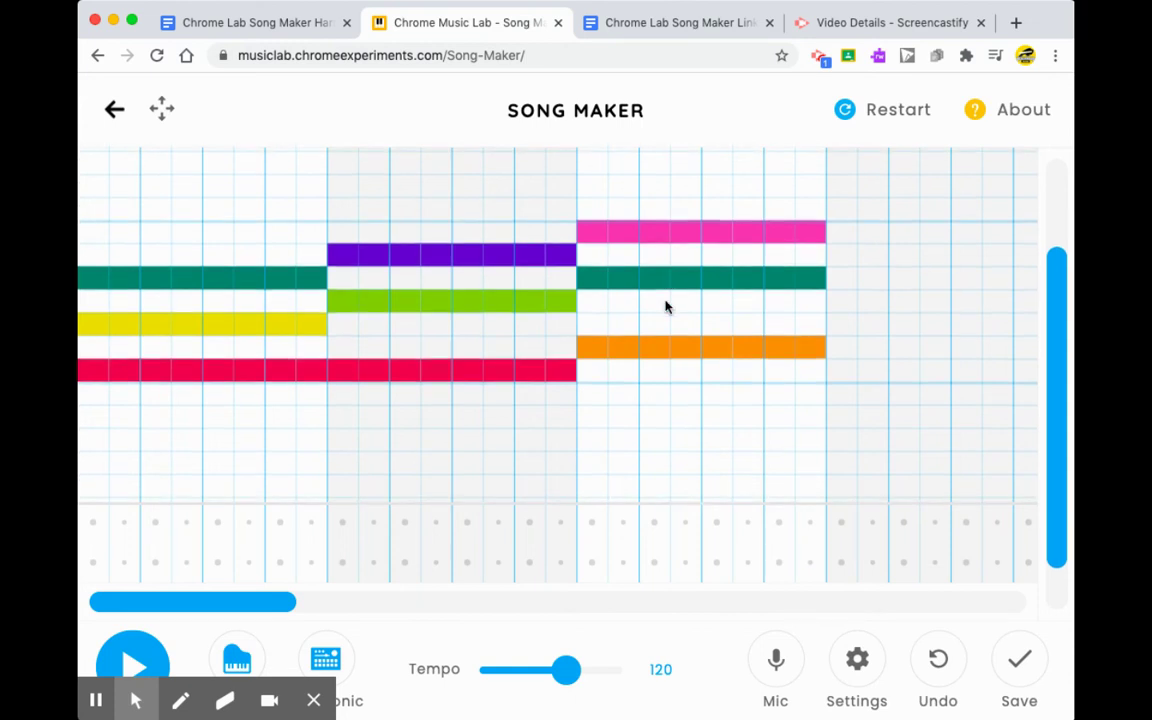
pyautogui.click(133, 652)
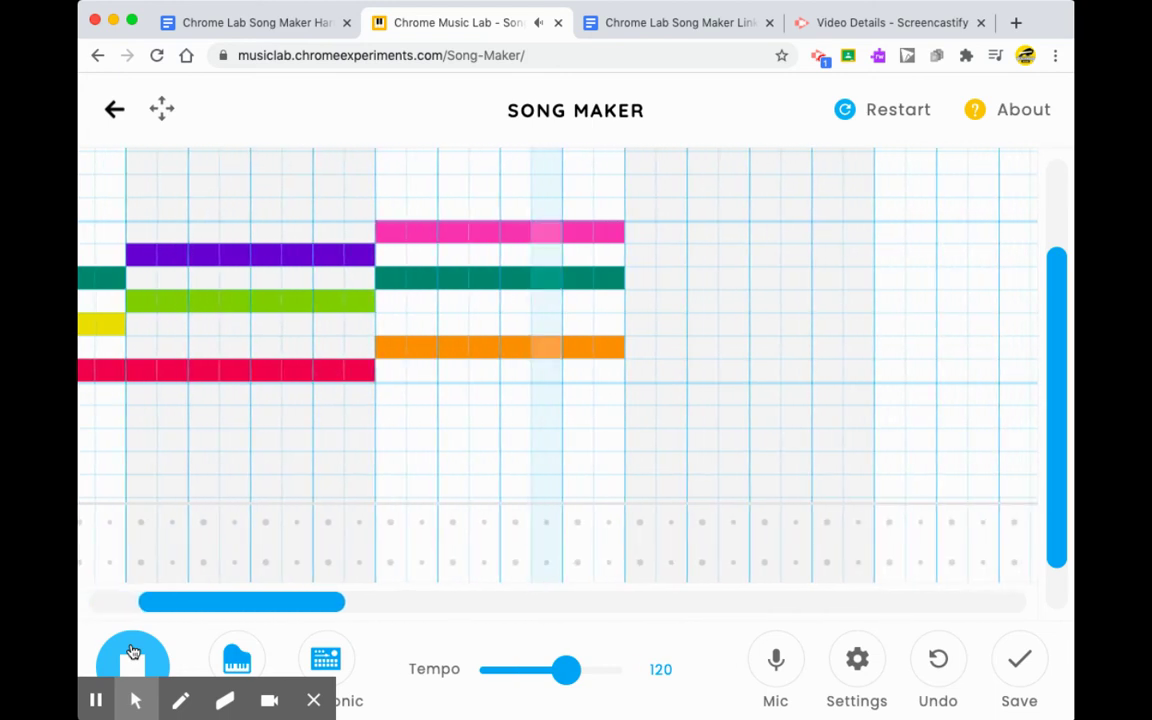
pyautogui.click(133, 652)
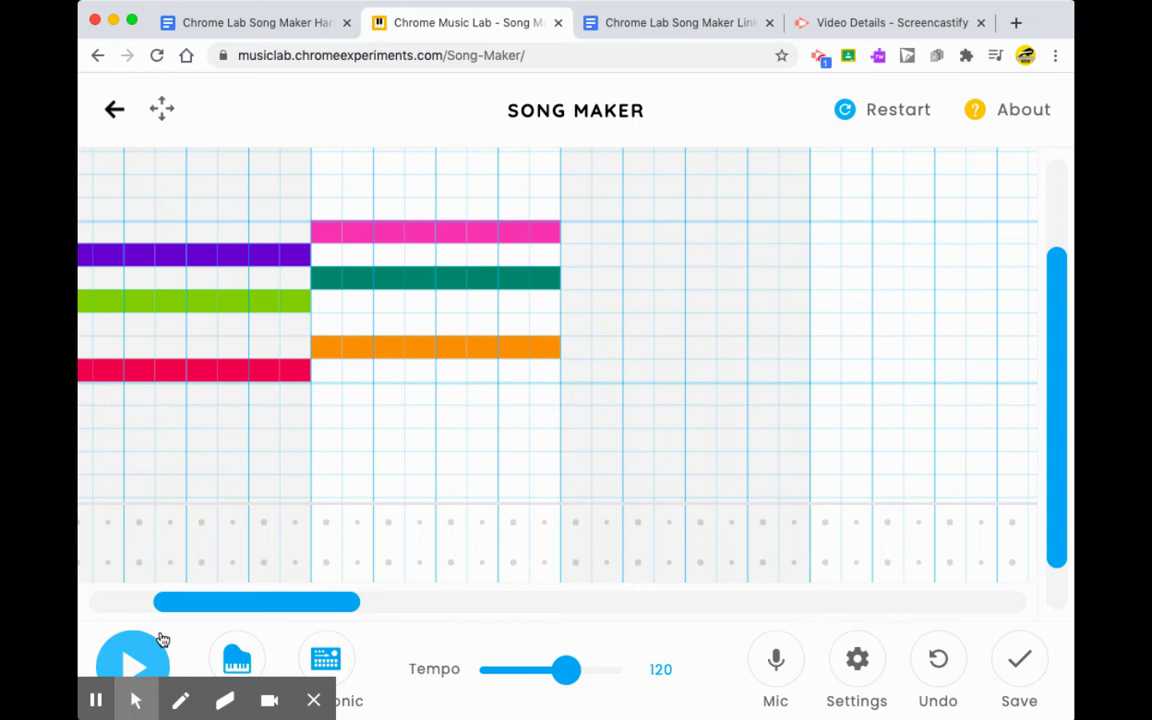
pyautogui.hscroll(-3, 362, 505)
pyautogui.hscroll(-1, 362, 505)
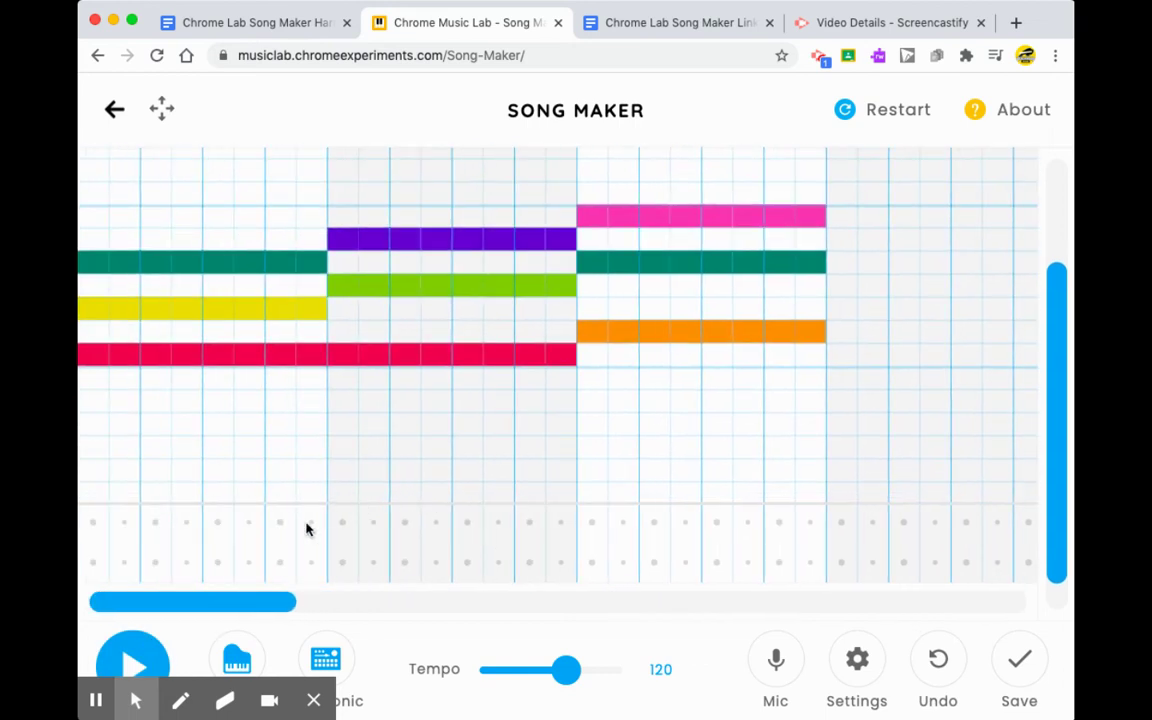
pyautogui.click(130, 657)
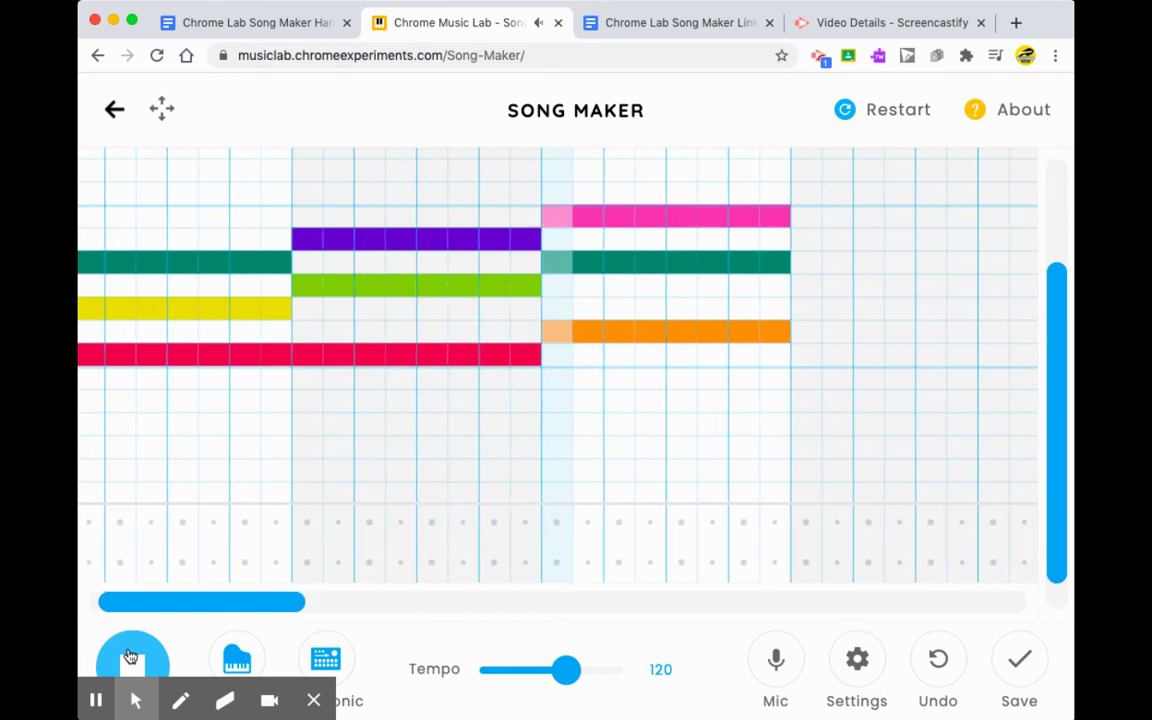
pyautogui.click(130, 657)
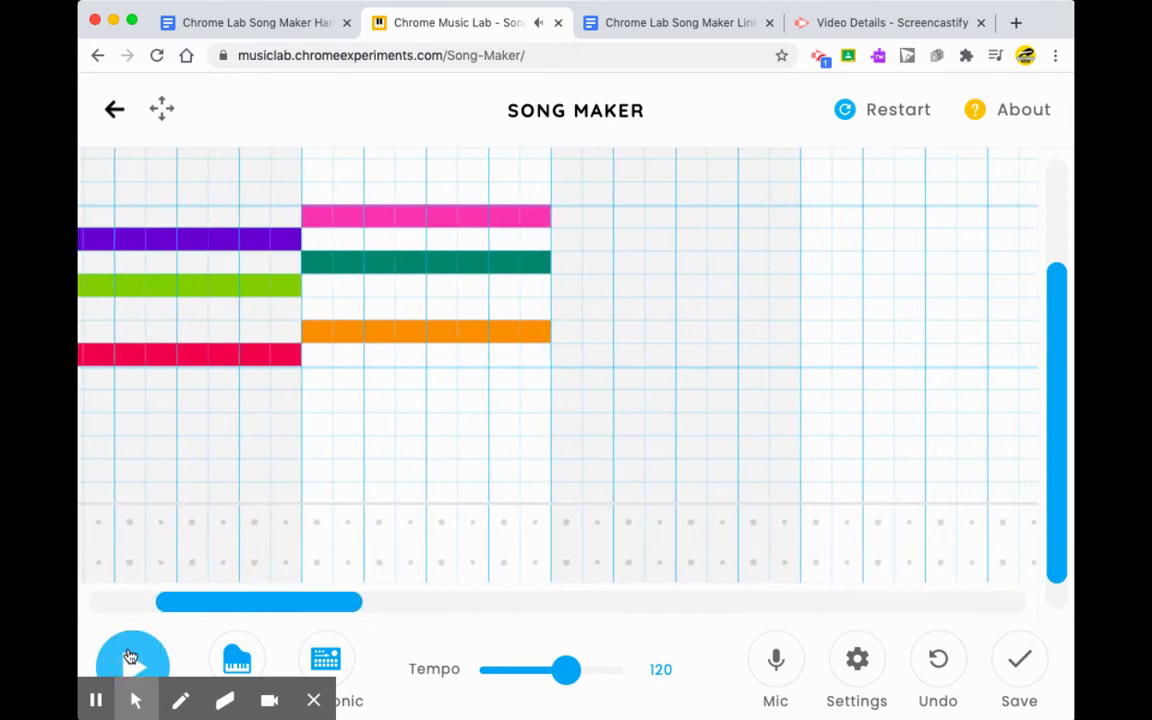
# Step: Fill the fourth measure with the 1 Chord in red, yellow and dark green
pyautogui.moveTo(562, 355); pyautogui.dragTo(773, 355)
pyautogui.moveTo(571, 311); pyautogui.dragTo(789, 311)
pyautogui.moveTo(553, 265); pyautogui.dragTo(780, 266)
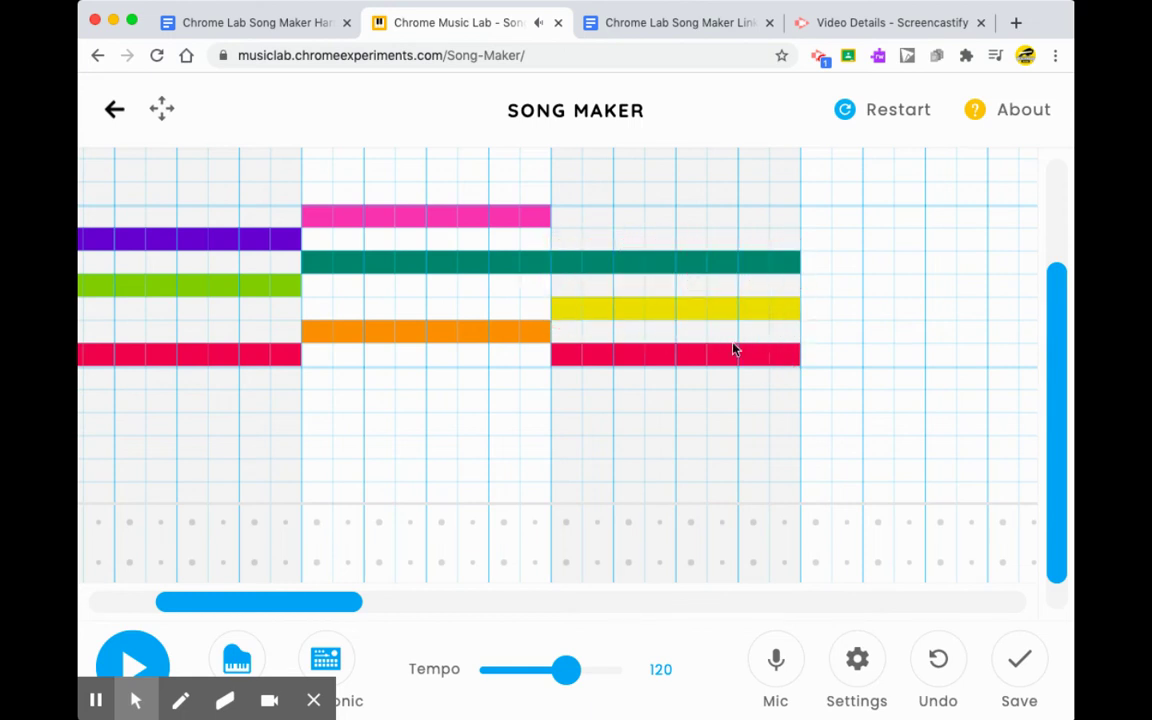
# Step: Play back the four-measure phrase from the start of the song
pyautogui.hscroll(-5, 737, 328)
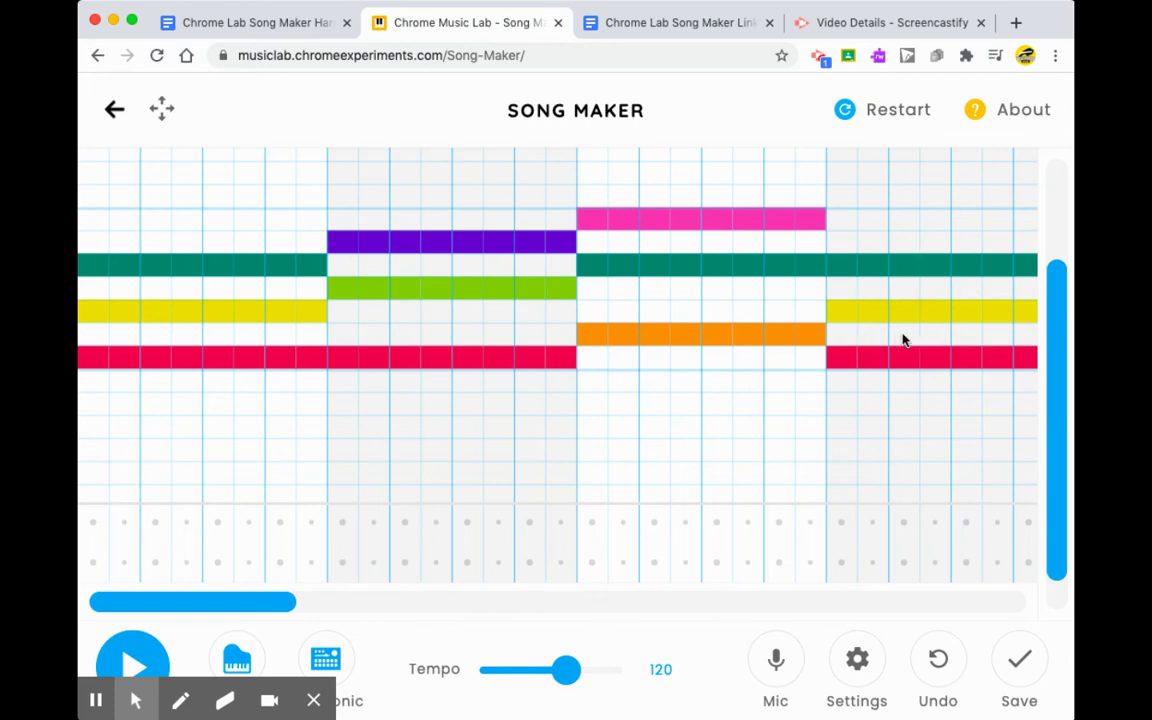
pyautogui.click(128, 660)
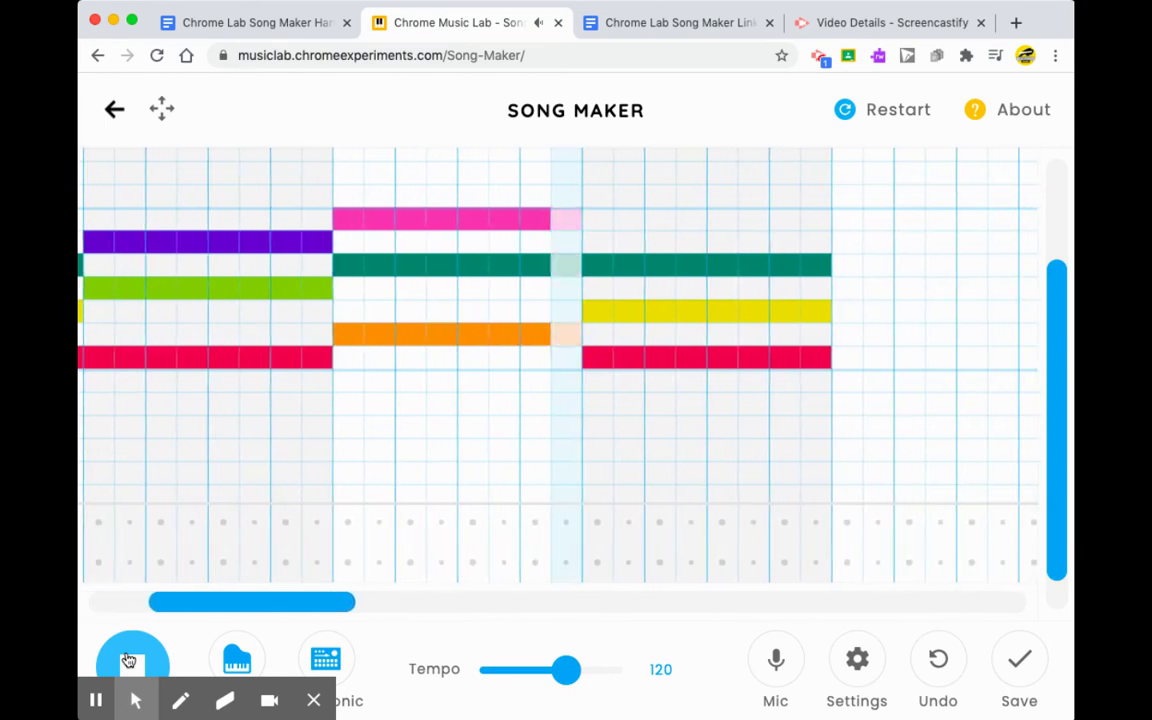
pyautogui.click(128, 660)
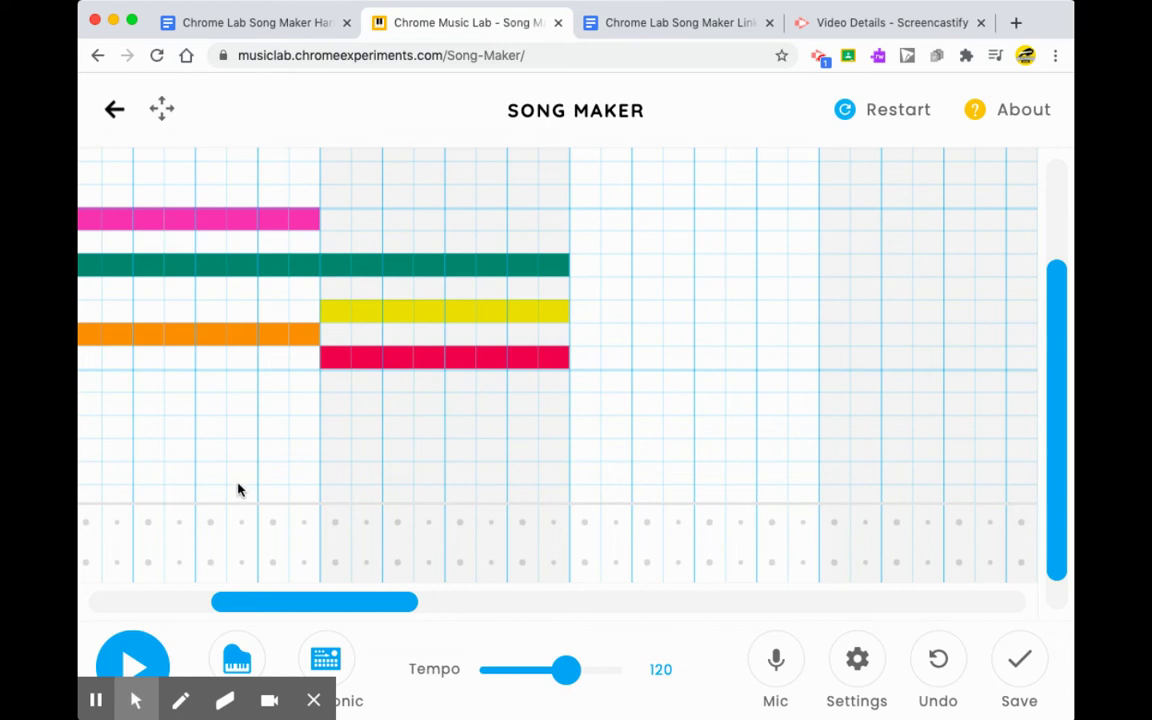
# Step: Review the chords of the first four-measure phrase and the empty measures that follow it
pyautogui.hscroll(-5, 240, 488)
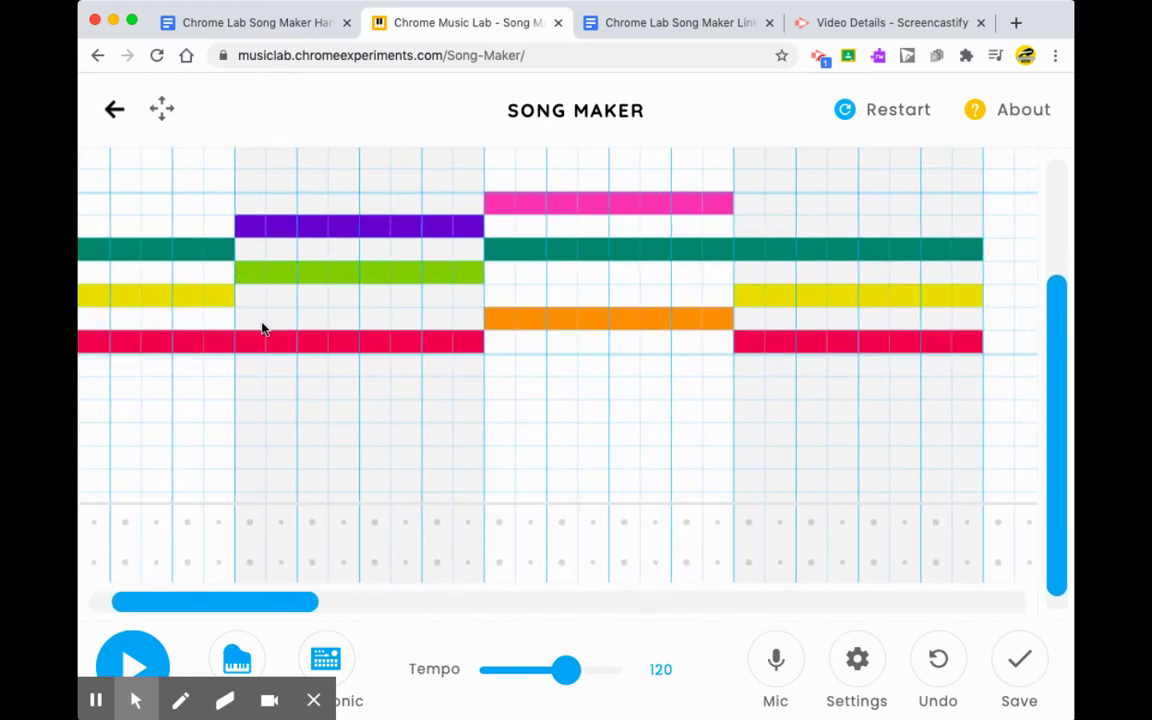
pyautogui.hscroll(-3, 262, 329)
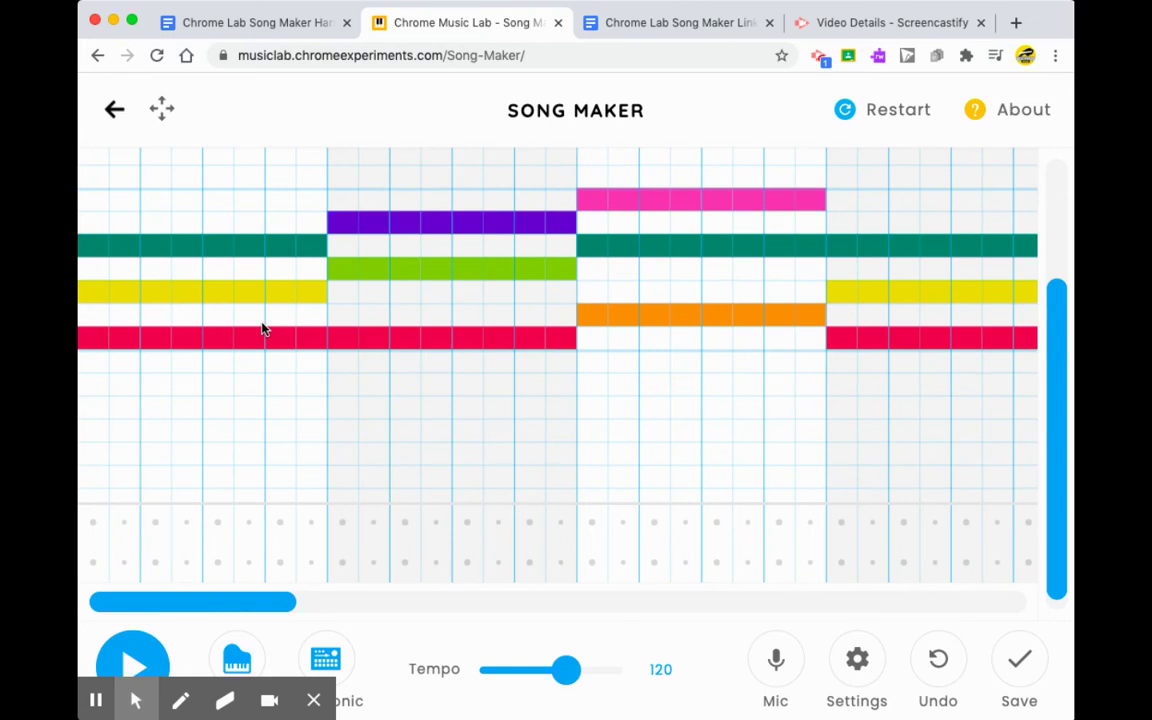
pyautogui.hscroll(10, 262, 329)
pyautogui.scroll(2, 262, 329)
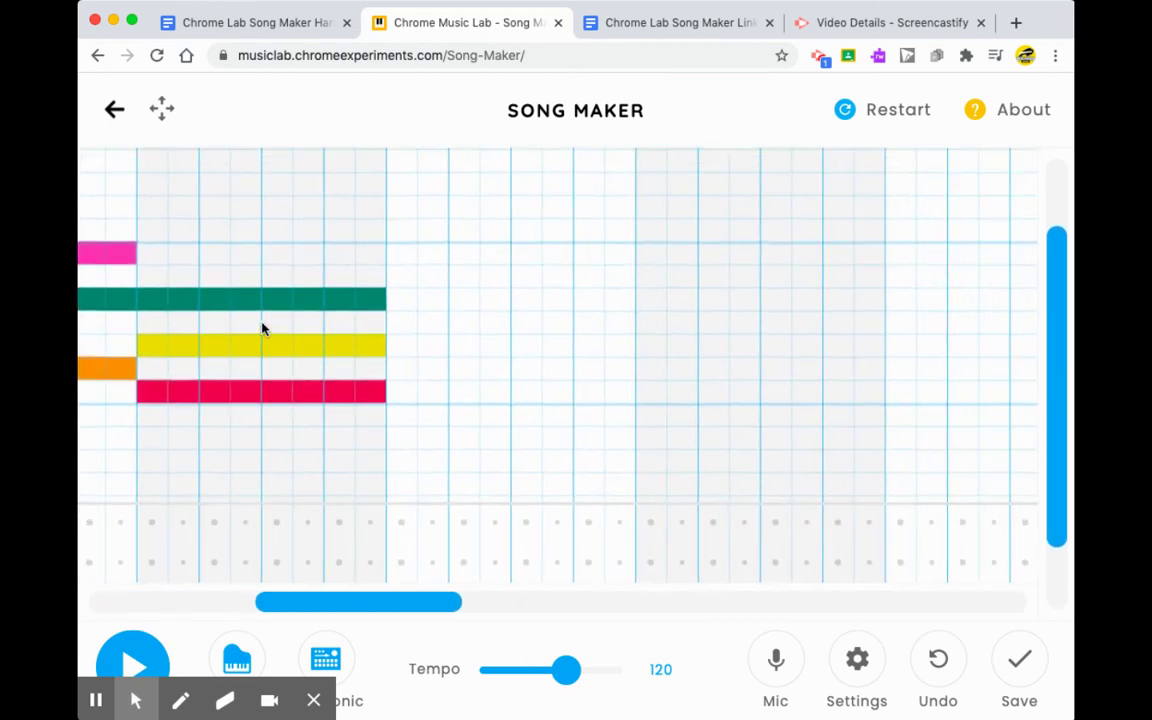
pyautogui.hscroll(3, 262, 329)
pyautogui.scroll(1, 262, 329)
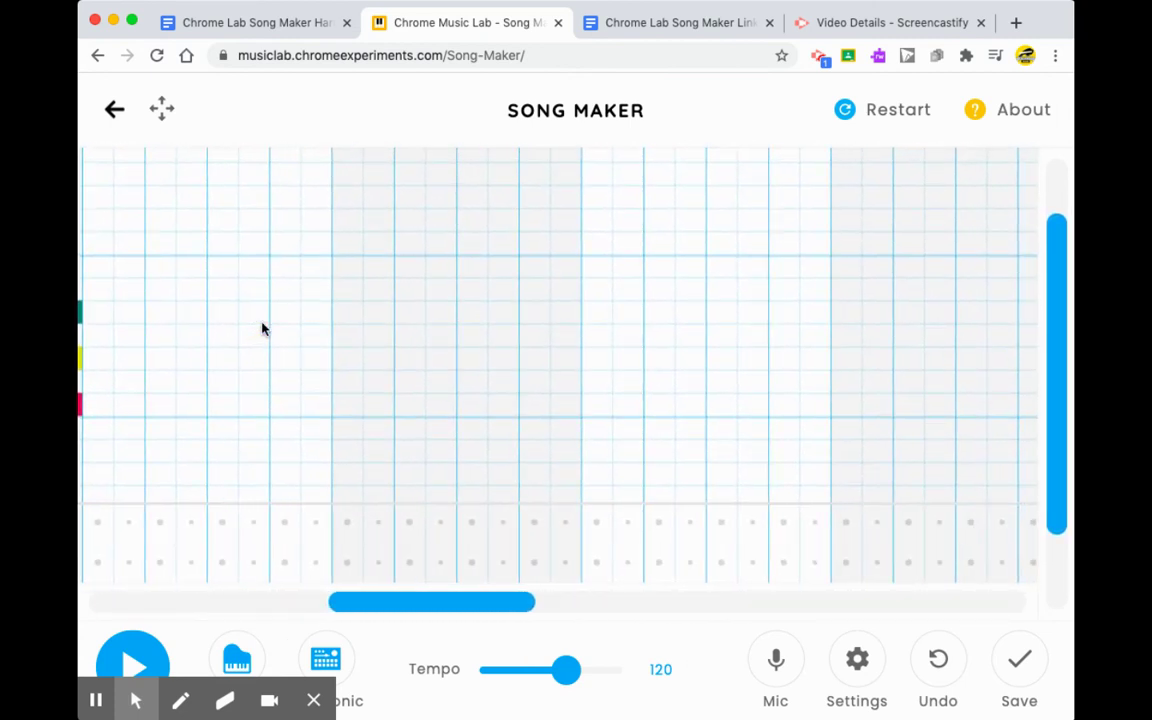
# Step: Fill the fifth measure with the 1 Chord in red, yellow and dark green, removing the stray orange notes
pyautogui.hscroll(1, 262, 329)
pyautogui.scroll(-1, 262, 329)
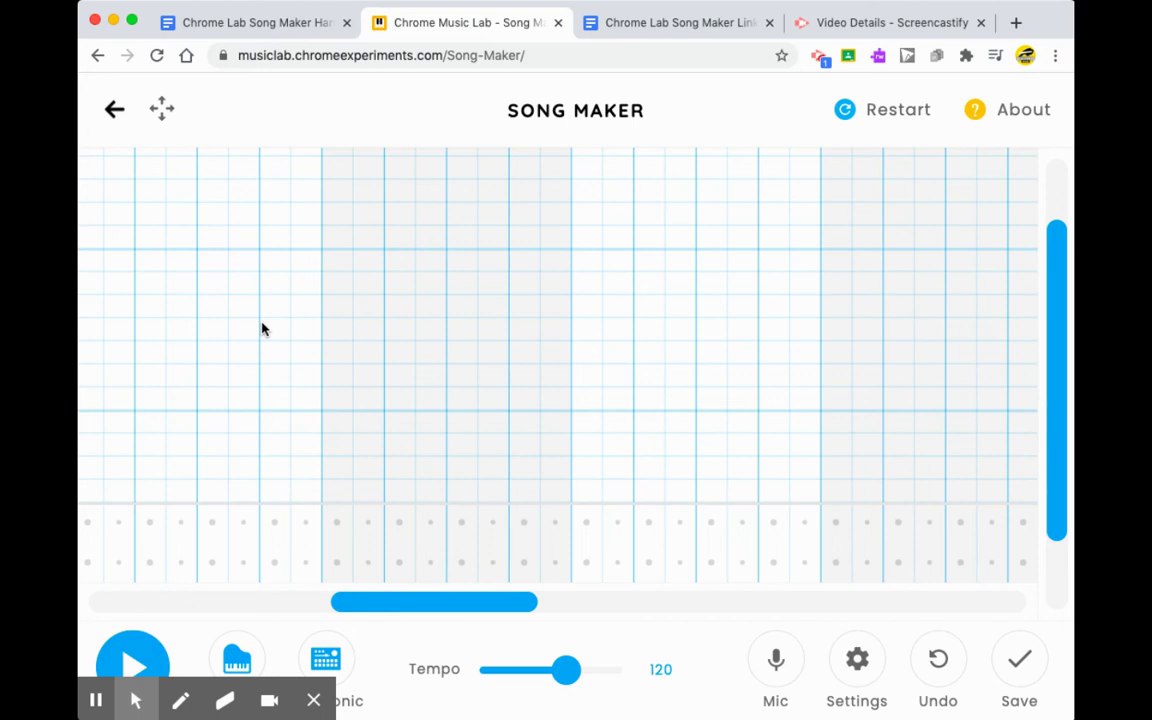
pyautogui.hscroll(-1, 262, 329)
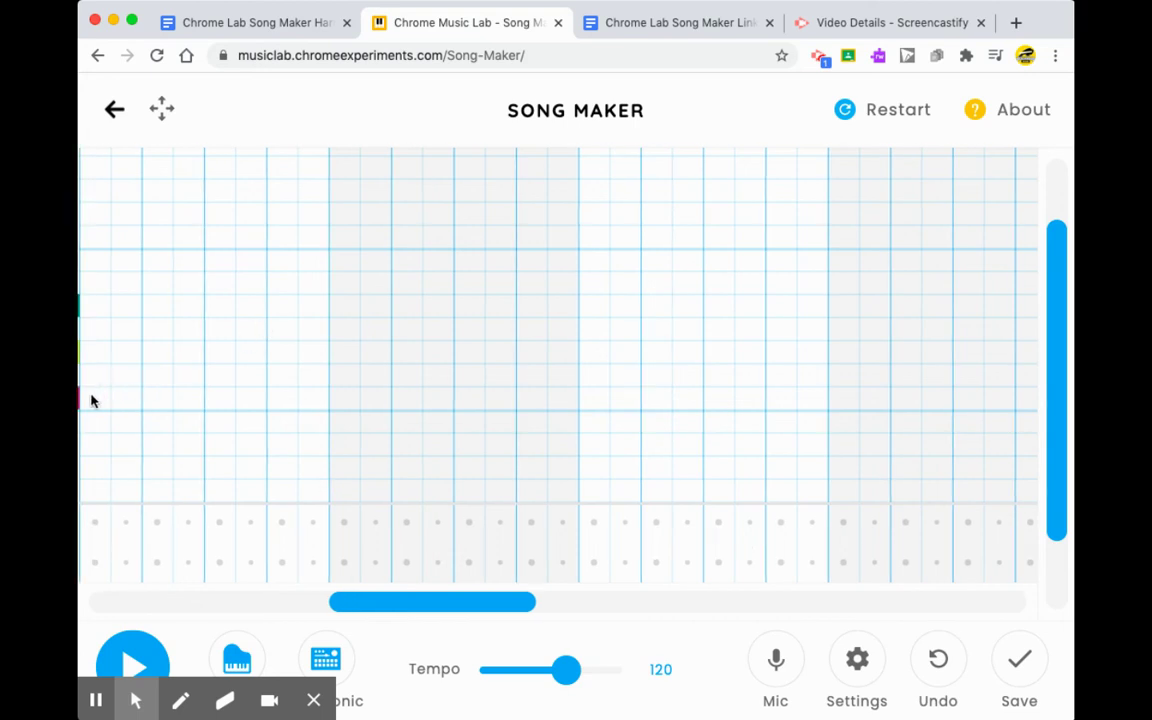
pyautogui.moveTo(90, 398); pyautogui.dragTo(316, 406)
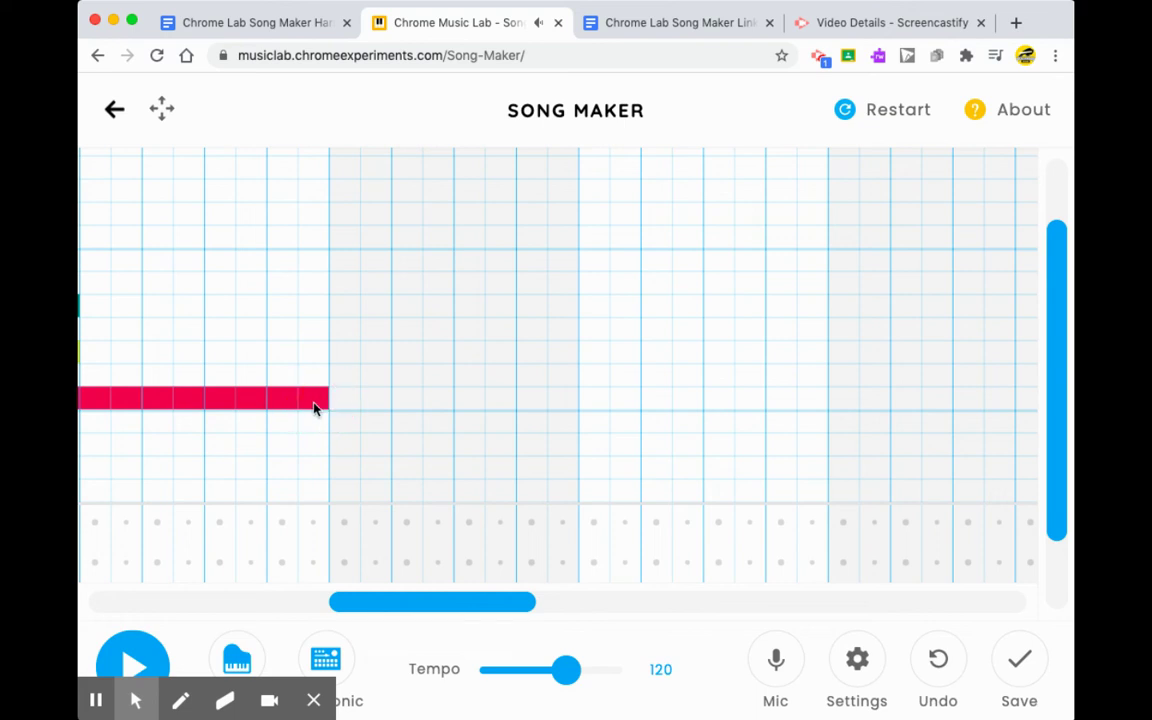
pyautogui.click(97, 352)
pyautogui.moveTo(97, 352); pyautogui.dragTo(314, 368)
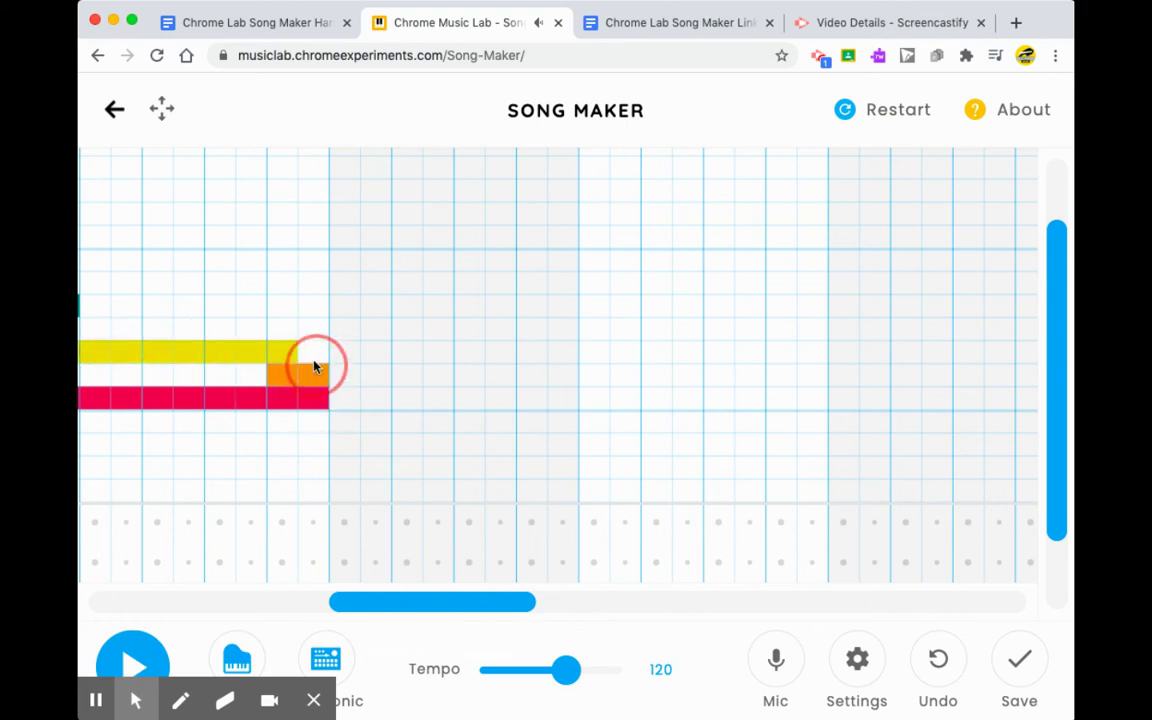
pyautogui.click(301, 373)
pyautogui.moveTo(90, 305); pyautogui.dragTo(560, 331)
# Step: Complete the 4 Chord in the sixth measure with full-length blue and red notes around the light green
pyautogui.moveTo(347, 284); pyautogui.dragTo(556, 282)
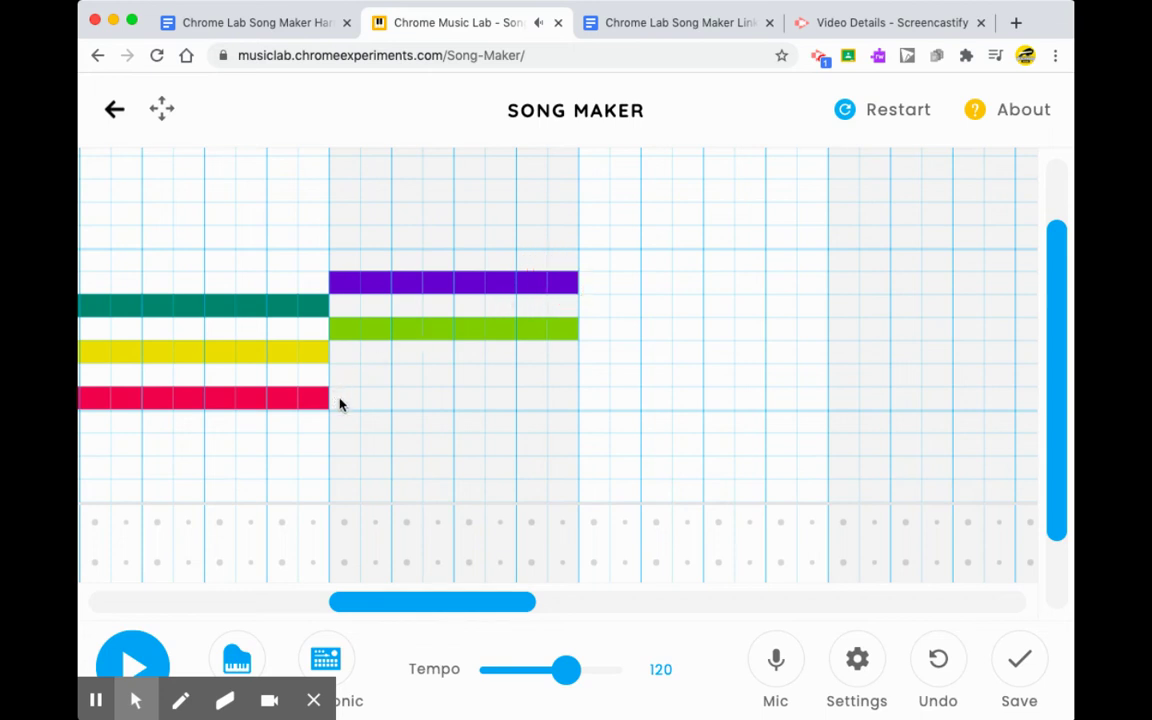
pyautogui.moveTo(397, 402); pyautogui.dragTo(558, 396)
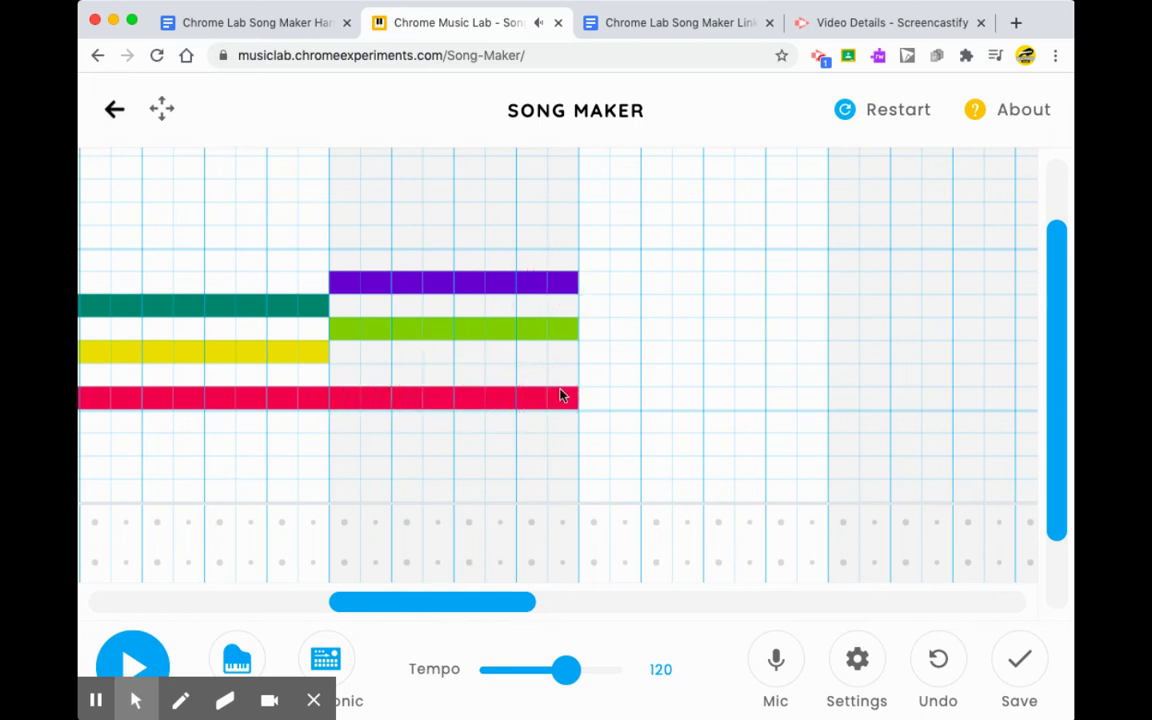
pyautogui.hscroll(-5, 597, 306)
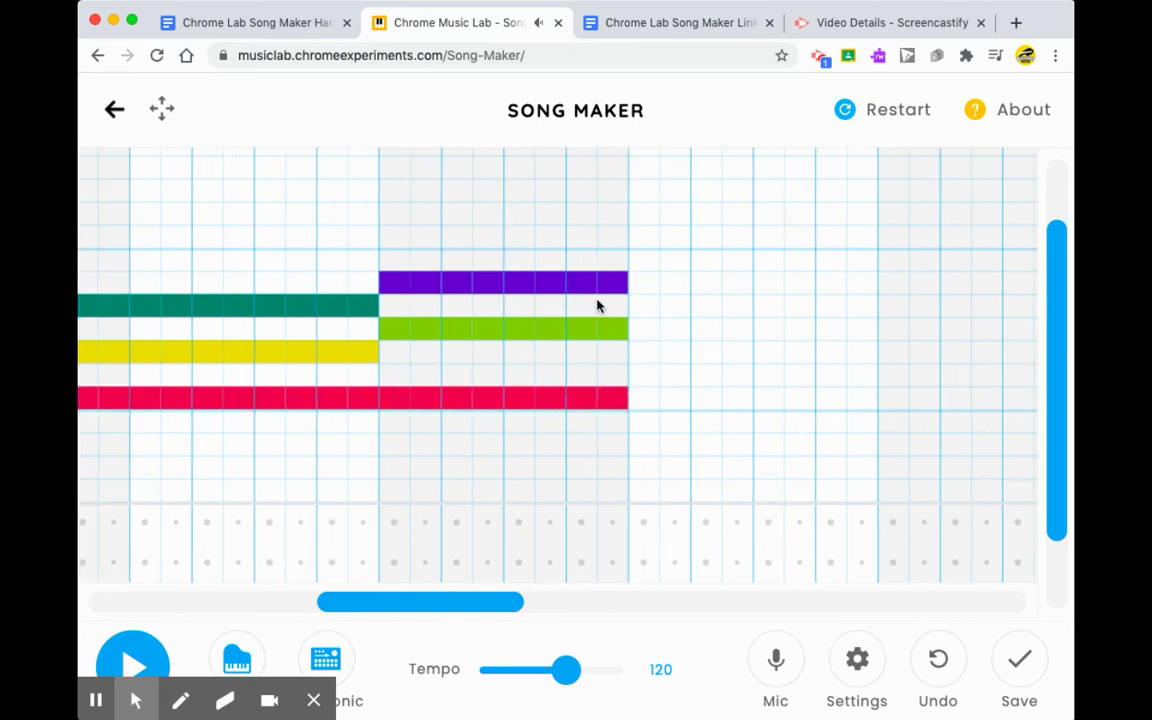
# Step: Fill the seventh measure with the 5 Chord in orange, dark green and pink
pyautogui.hscroll(8, 597, 306)
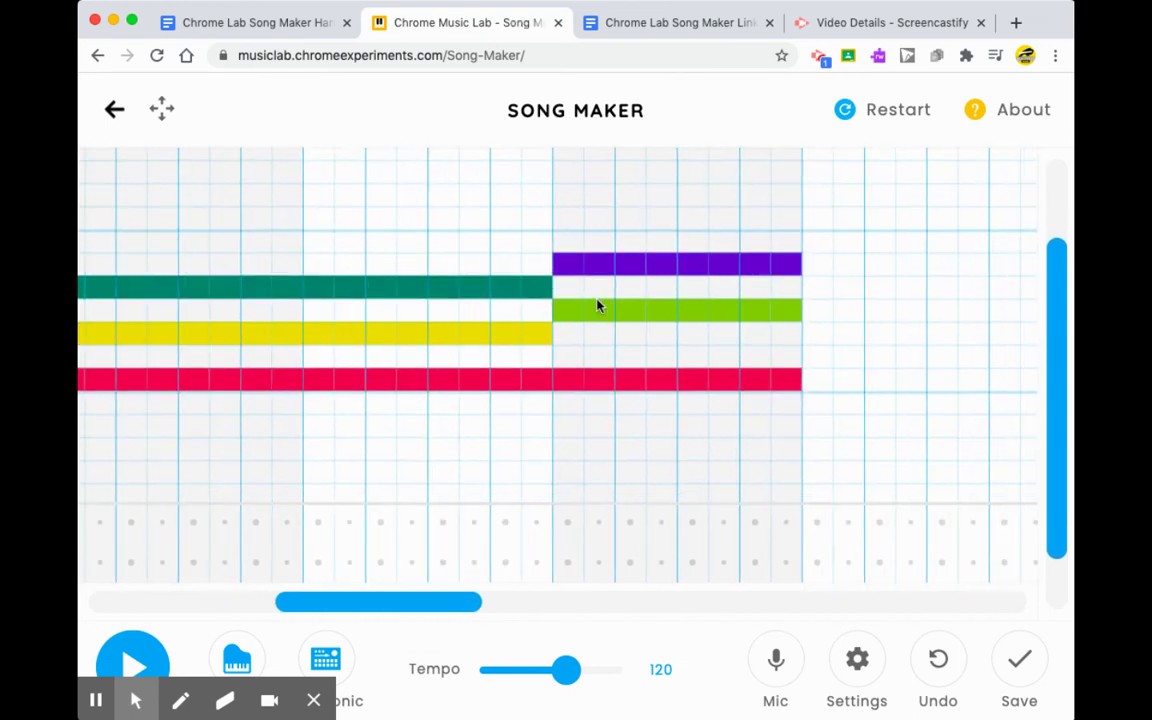
pyautogui.click(568, 290)
pyautogui.moveTo(568, 290); pyautogui.dragTo(774, 285)
pyautogui.moveTo(598, 245); pyautogui.dragTo(773, 245)
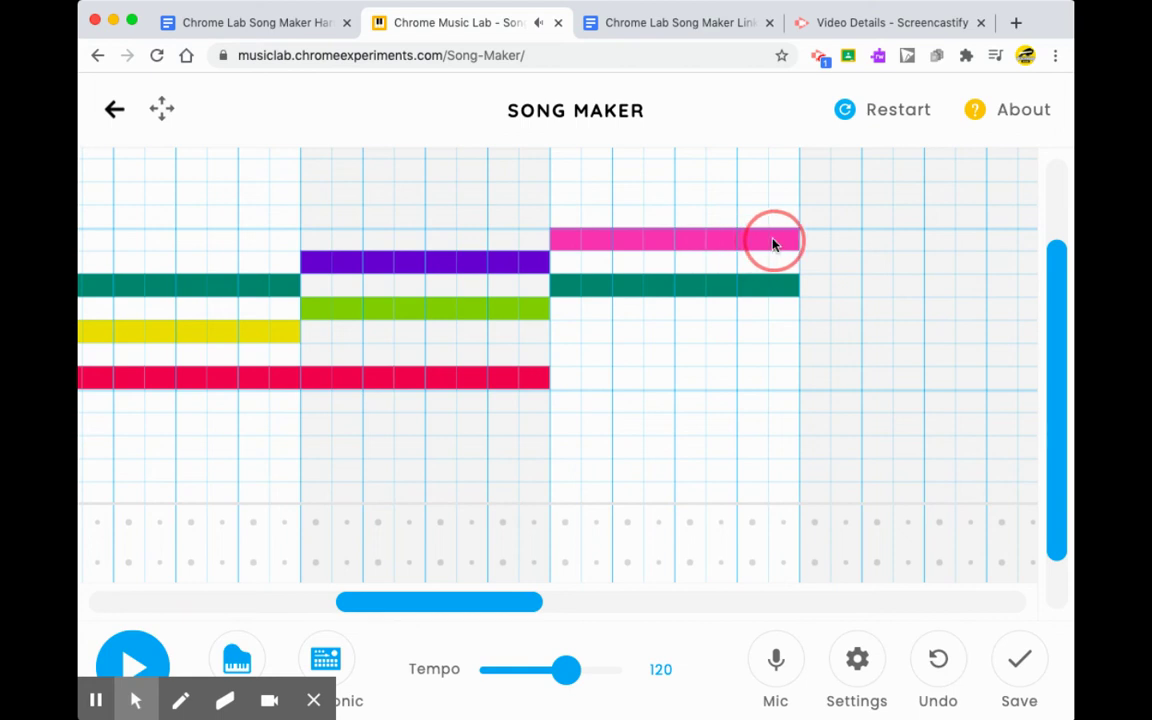
pyautogui.moveTo(560, 369); pyautogui.dragTo(778, 354)
# Step: Fill the eighth measure with the 1 Chord in red, yellow and dark green to end the second phrase
pyautogui.hscroll(-10, 778, 355)
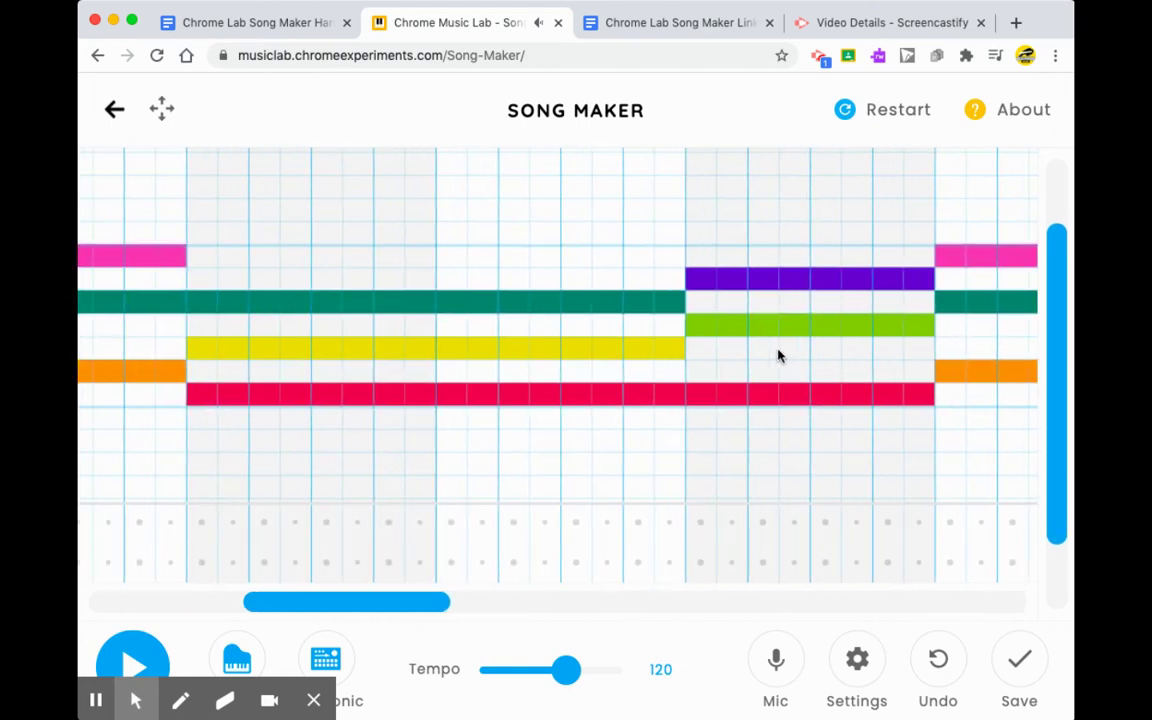
pyautogui.hscroll(5, 778, 355)
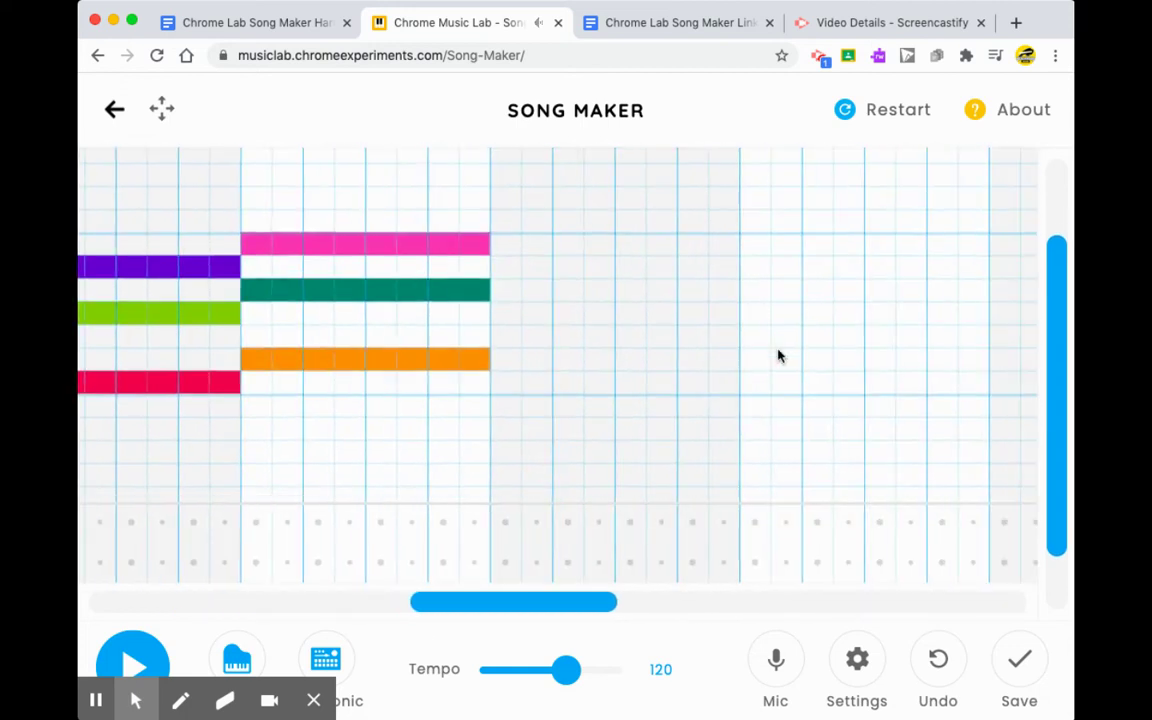
pyautogui.click(475, 373)
pyautogui.moveTo(475, 373); pyautogui.dragTo(679, 375)
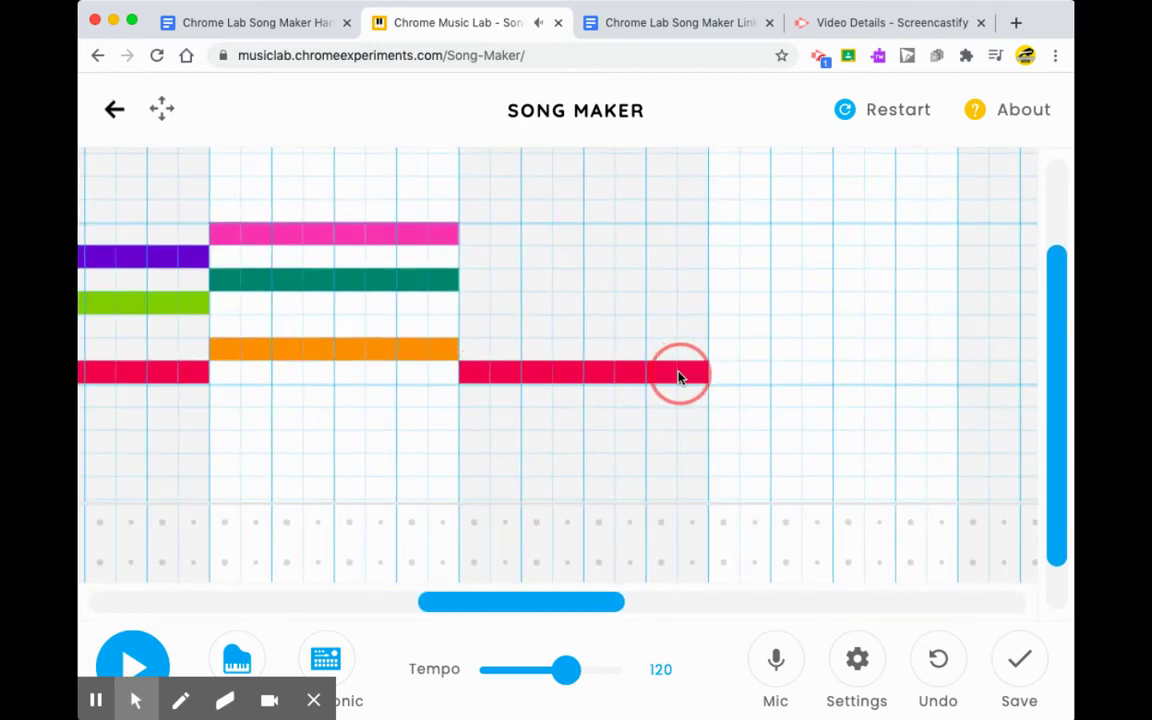
pyautogui.moveTo(475, 330); pyautogui.dragTo(686, 337)
pyautogui.moveTo(466, 283); pyautogui.dragTo(682, 288)
# Step: Review the two four-measure phrases and play back all eight measures from the start of the song
pyautogui.hscroll(-5, 682, 288)
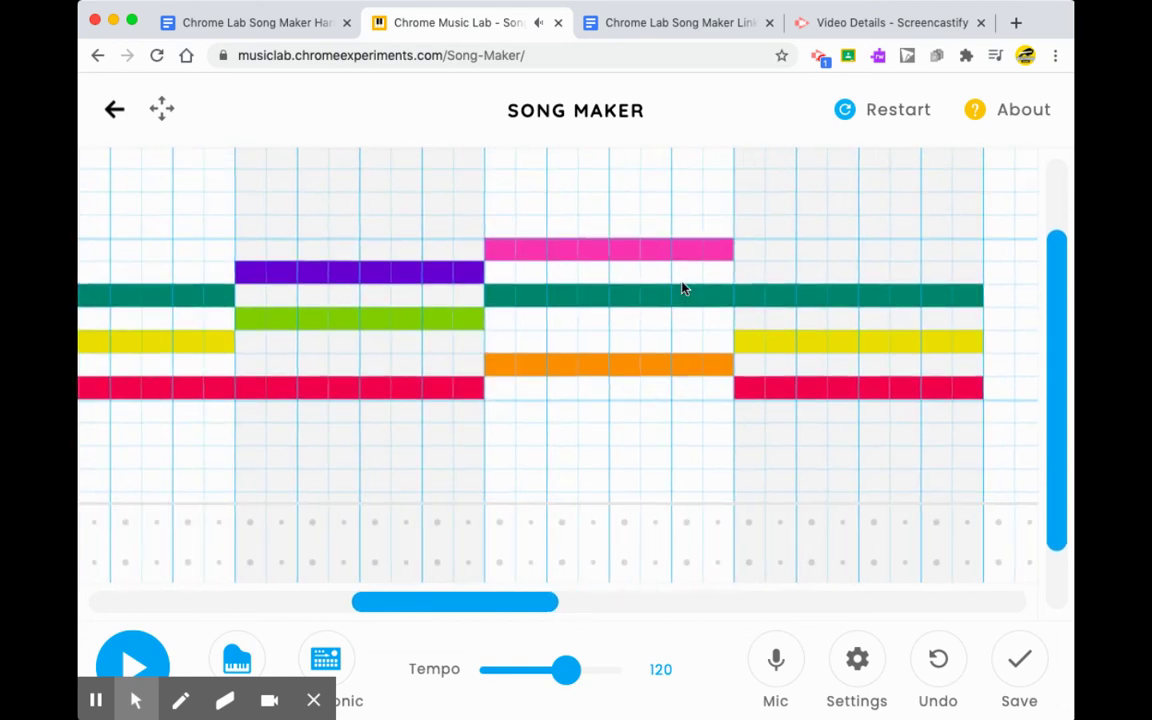
pyautogui.hscroll(-1, 682, 288)
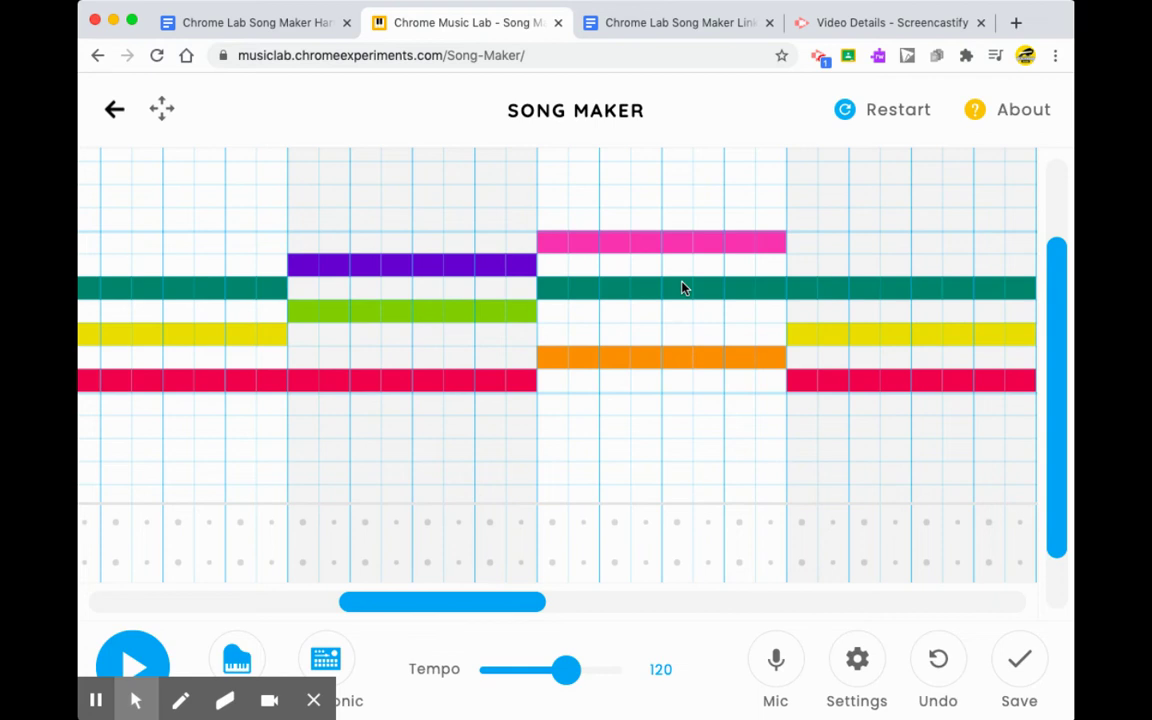
pyautogui.hscroll(10, 682, 288)
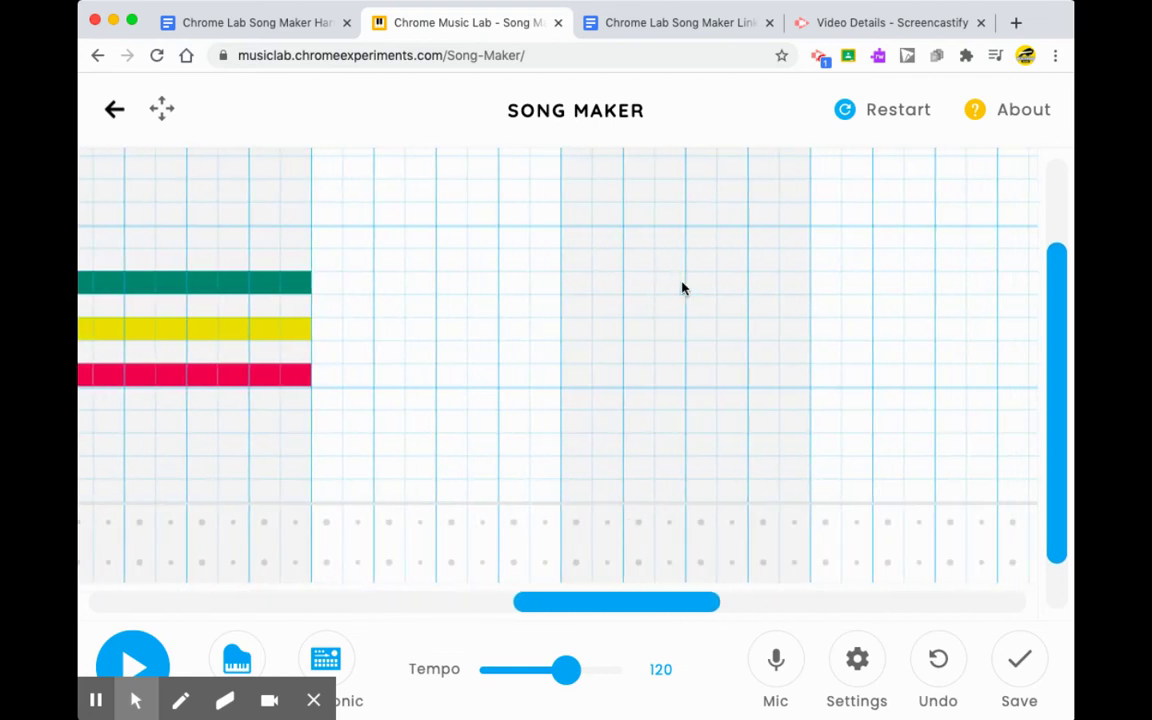
pyautogui.hscroll(-10, 682, 288)
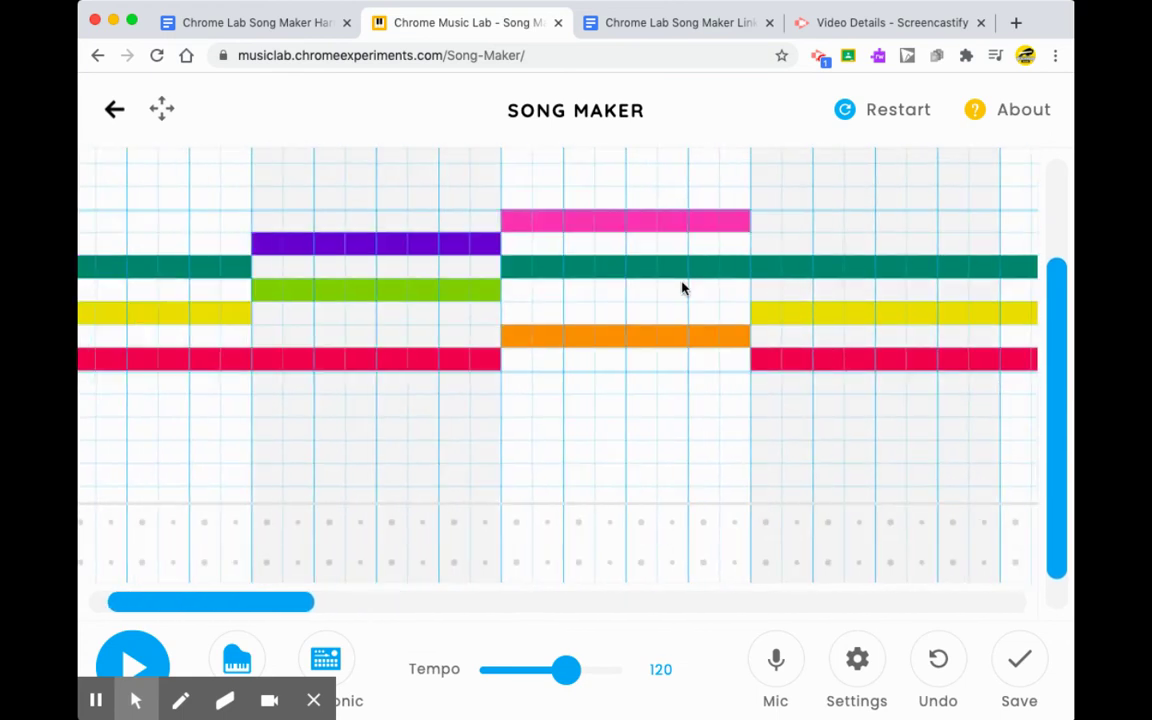
pyautogui.moveTo(133, 705)
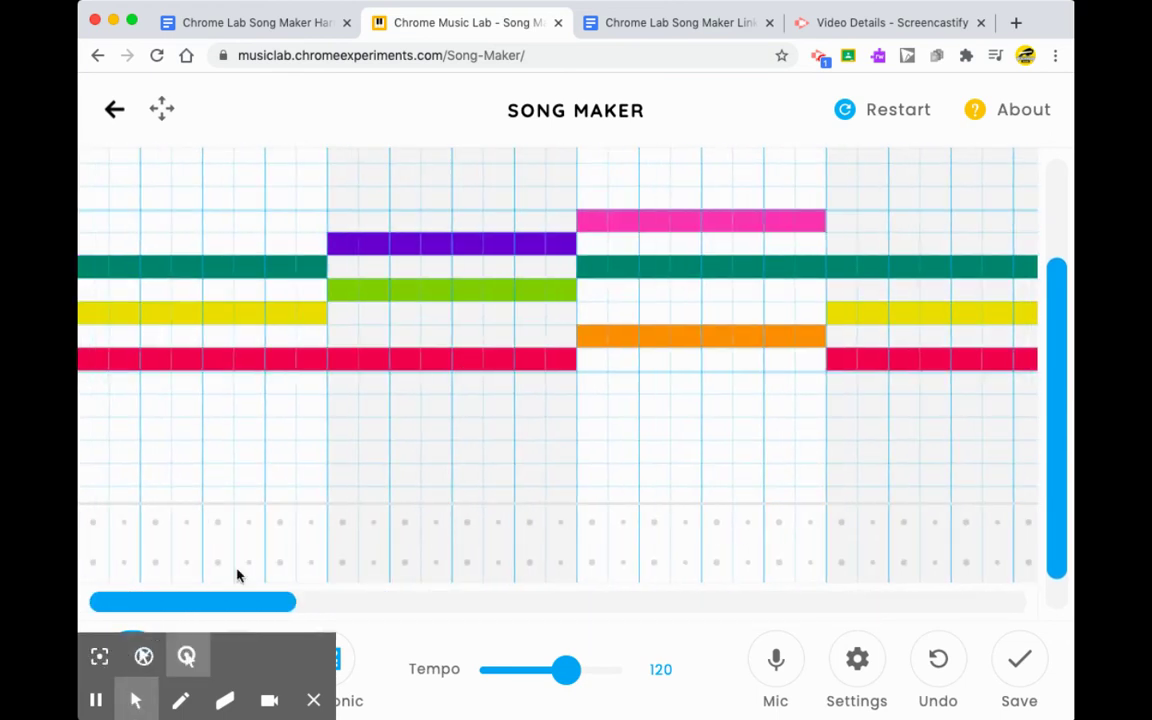
pyautogui.click(137, 647)
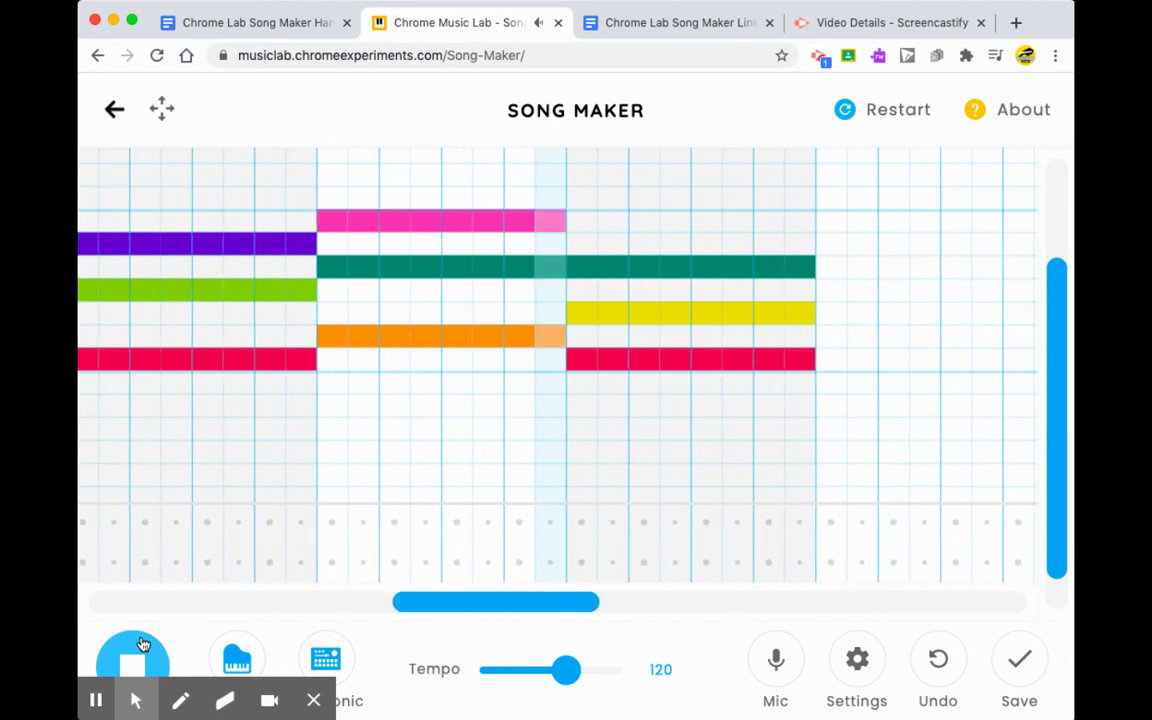
pyautogui.click(140, 652)
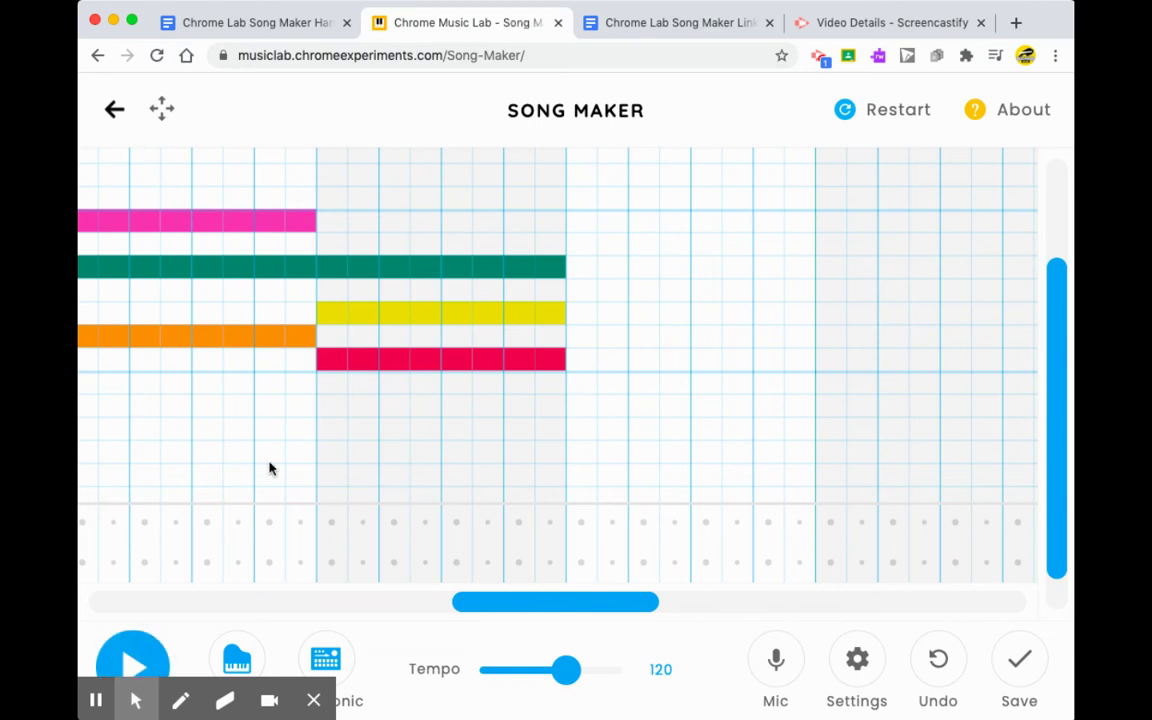
# Step: Fill the ninth measure with the 6 Chord in red, yellow and blue, checking its colors in the Harmony Assignment document in Google Docs
pyautogui.hscroll(5, 270, 468)
pyautogui.hscroll(3, 270, 468)
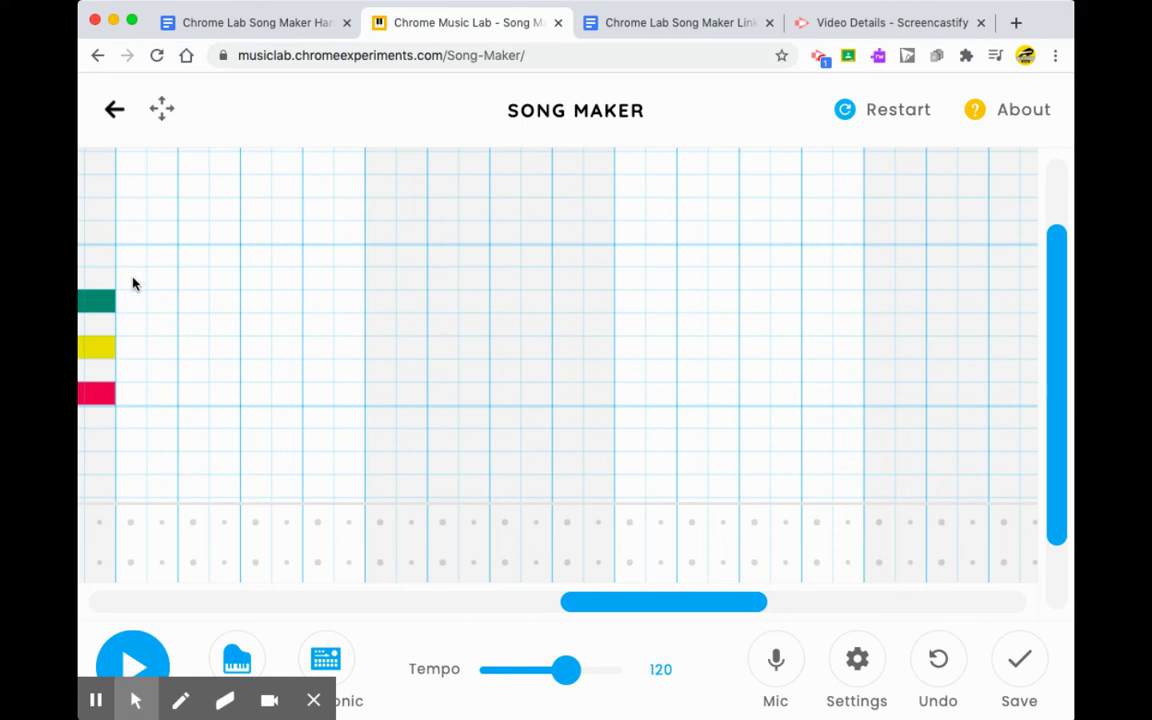
pyautogui.moveTo(133, 284); pyautogui.dragTo(342, 283)
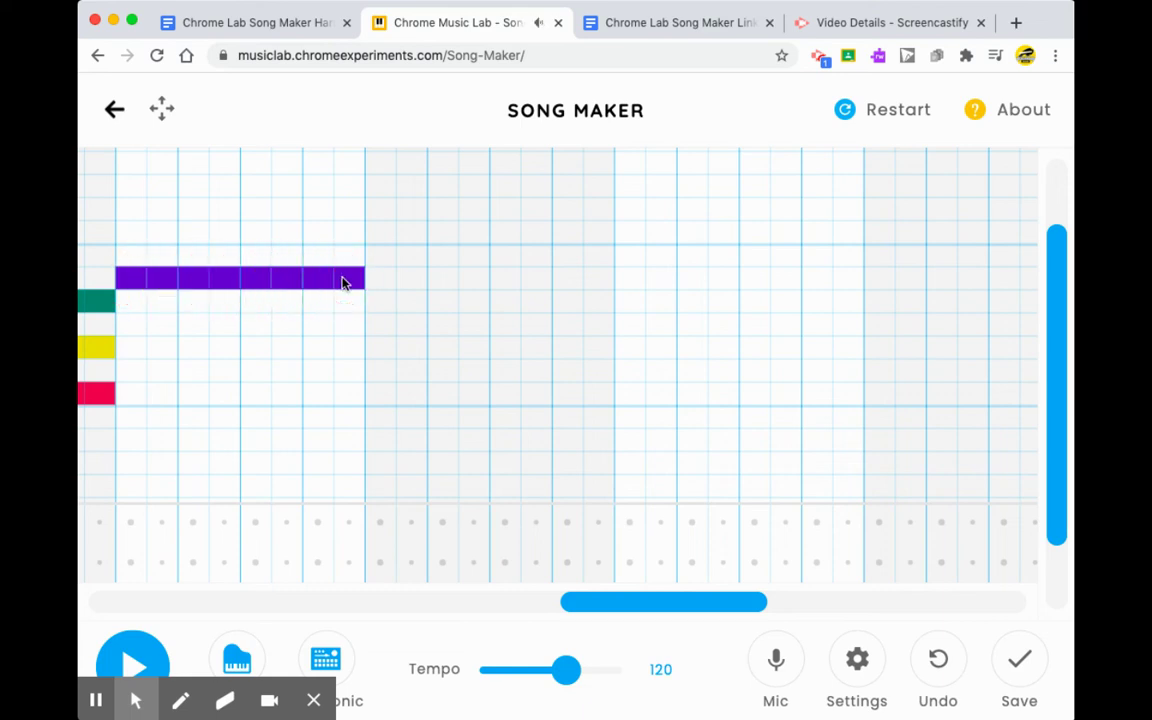
pyautogui.click(290, 28)
pyautogui.scroll(1, 340, 470)
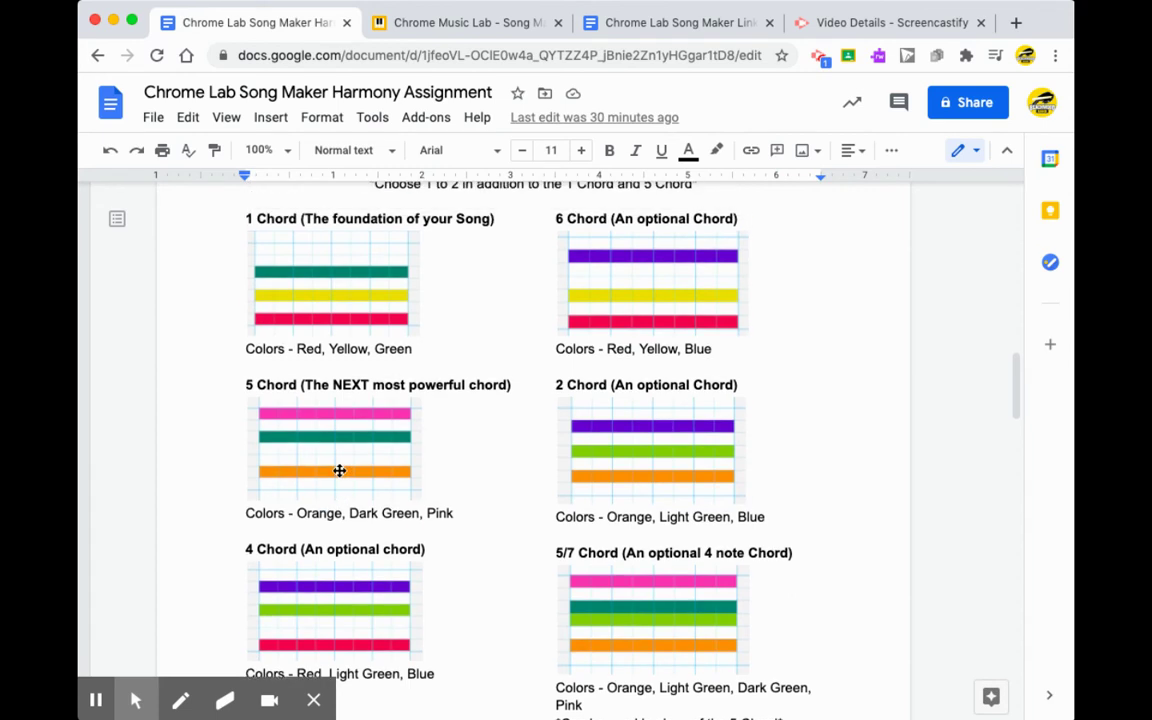
pyautogui.click(446, 24)
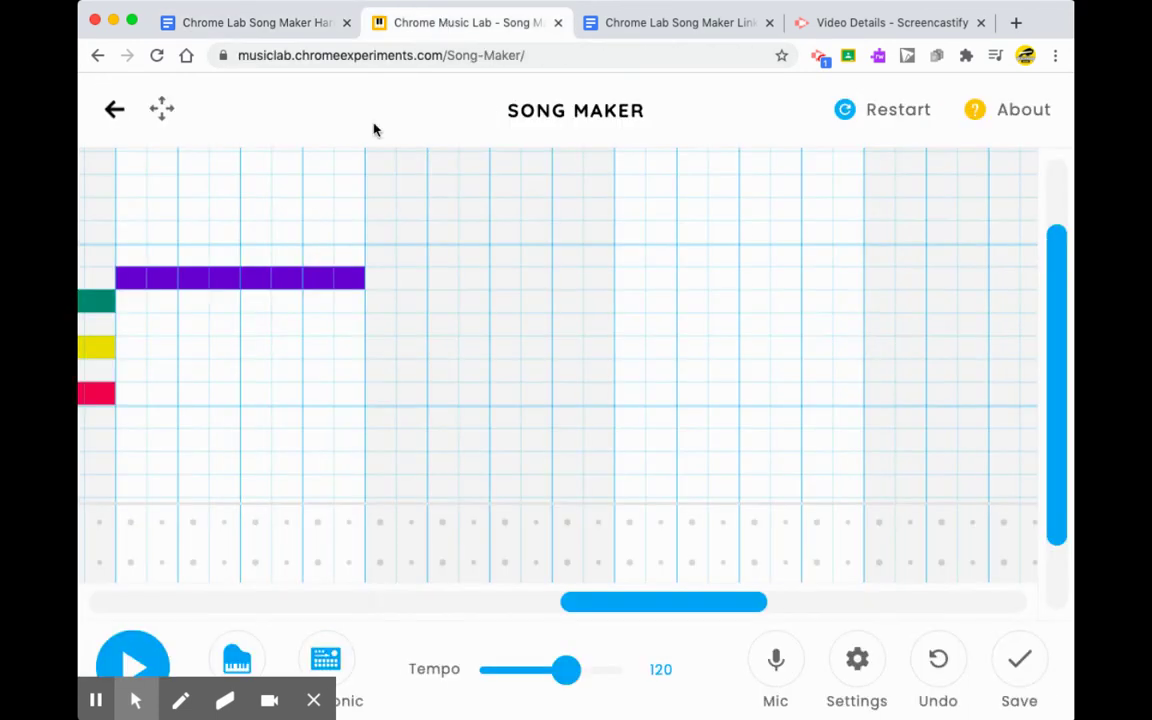
pyautogui.moveTo(133, 398); pyautogui.dragTo(342, 391)
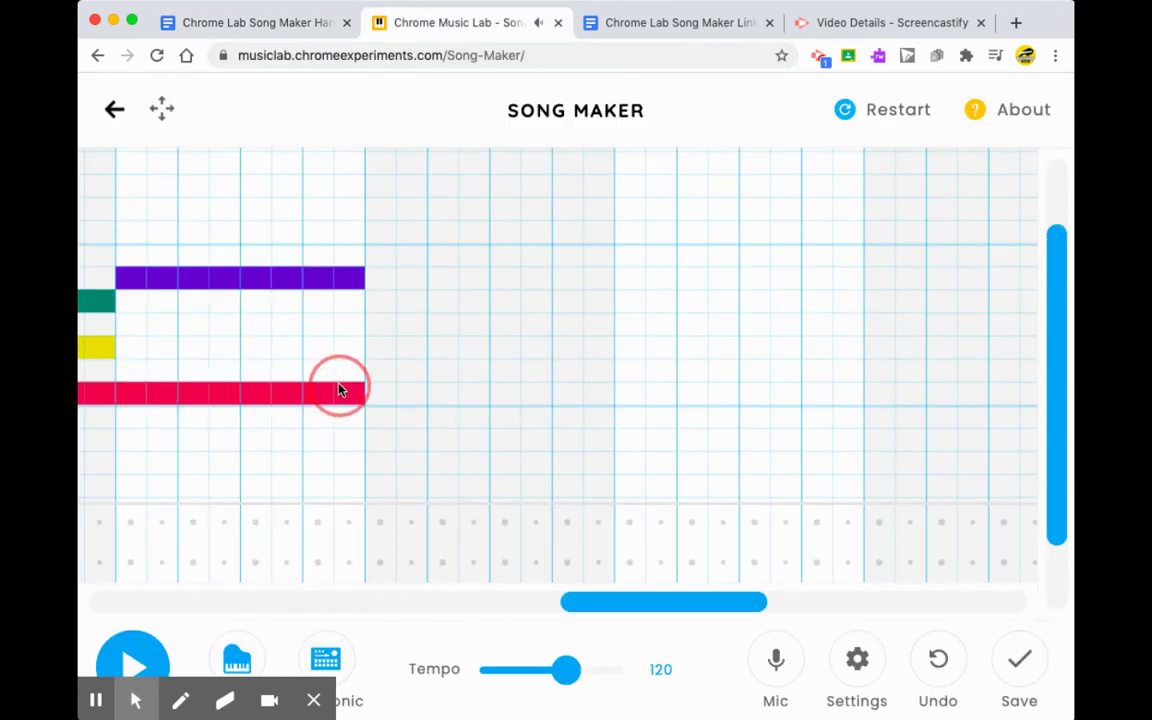
pyautogui.moveTo(140, 346); pyautogui.dragTo(340, 350)
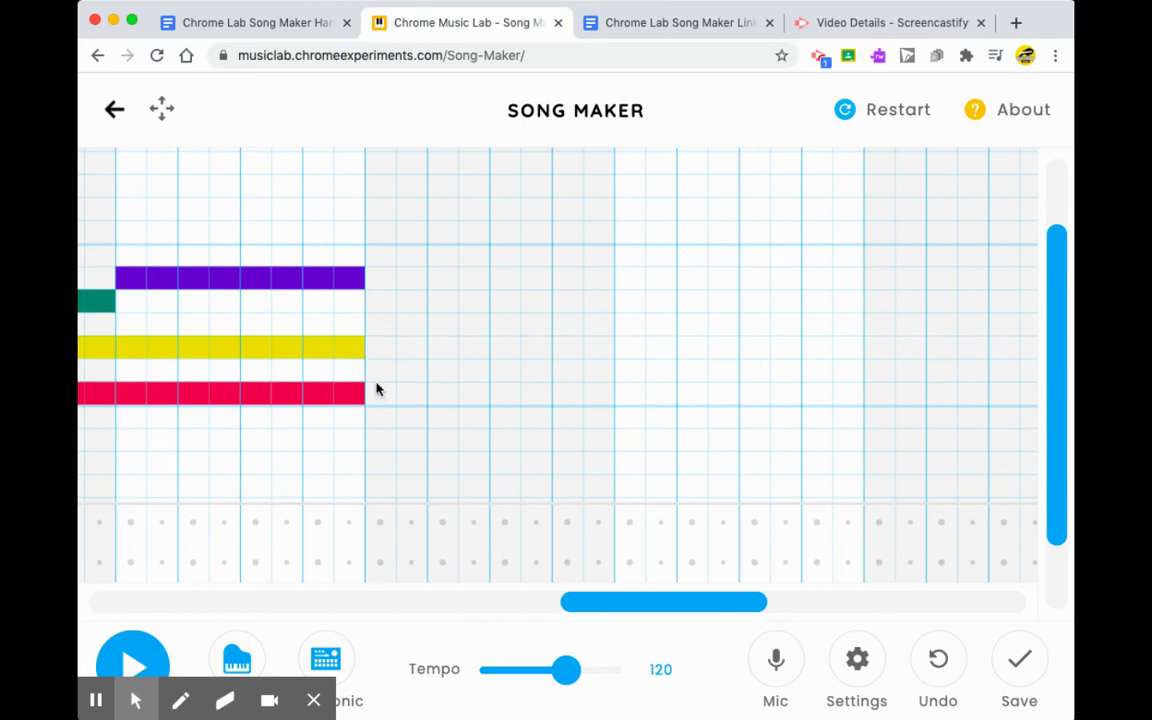
# Step: Fill the tenth measure with the 4 Chord in red, light green and blue
pyautogui.hscroll(-10, 380, 387)
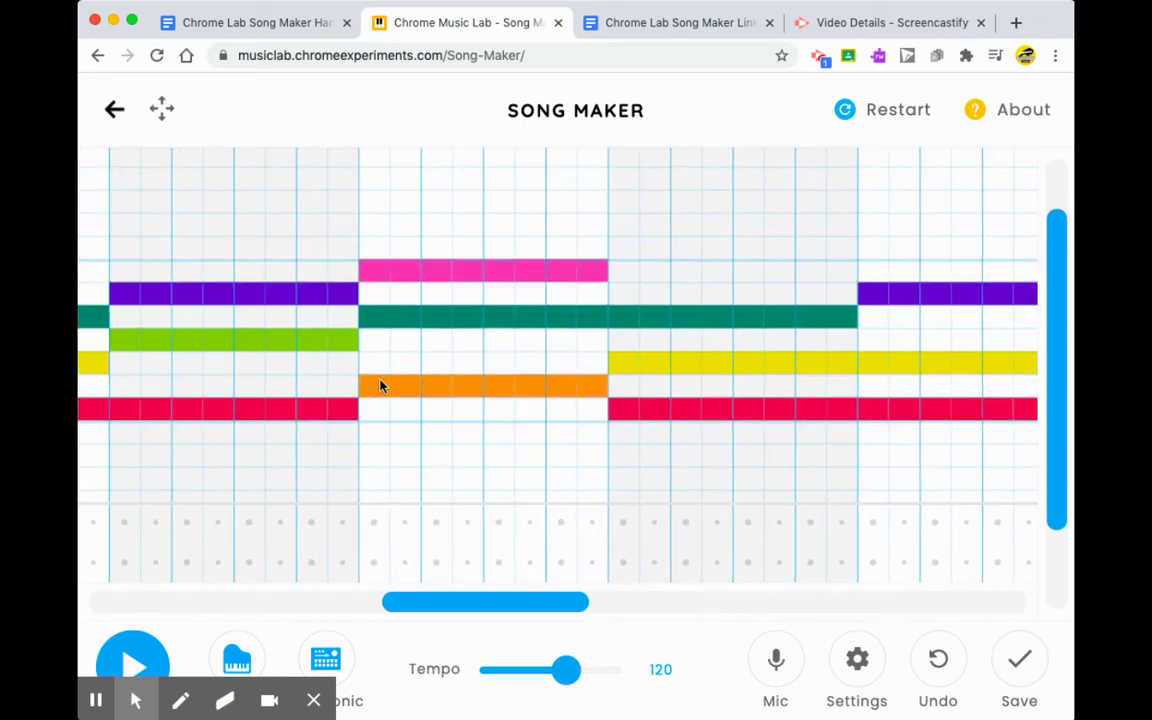
pyautogui.hscroll(5, 380, 387)
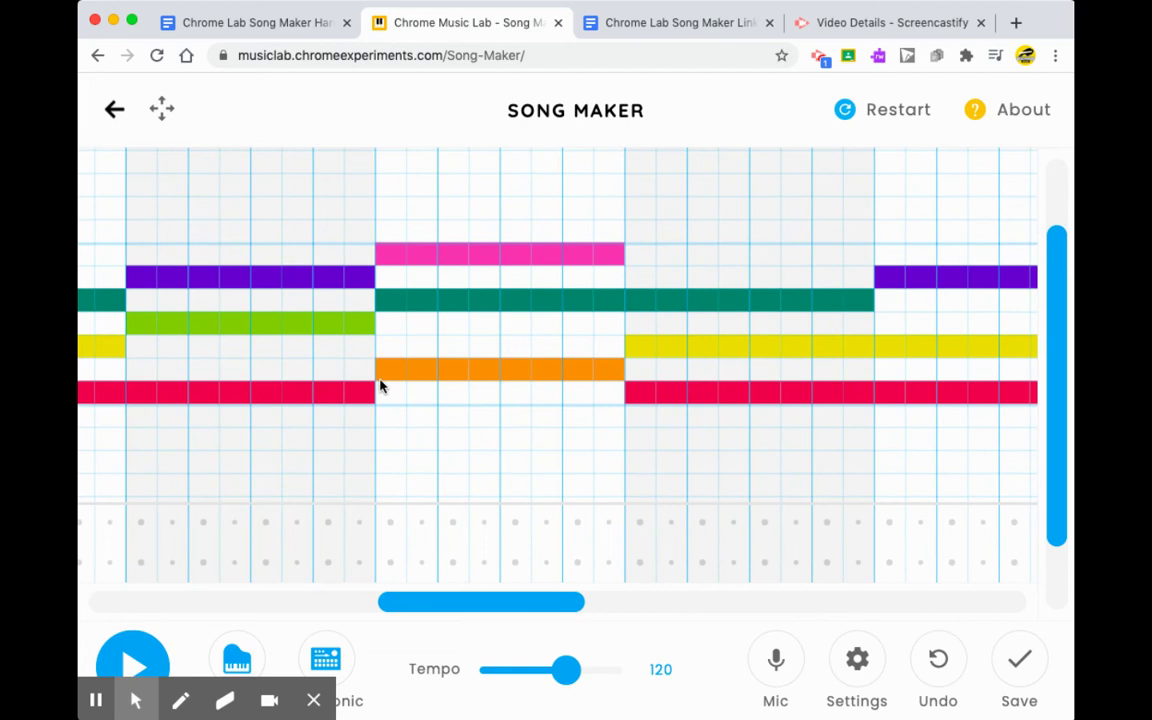
pyautogui.hscroll(8, 380, 387)
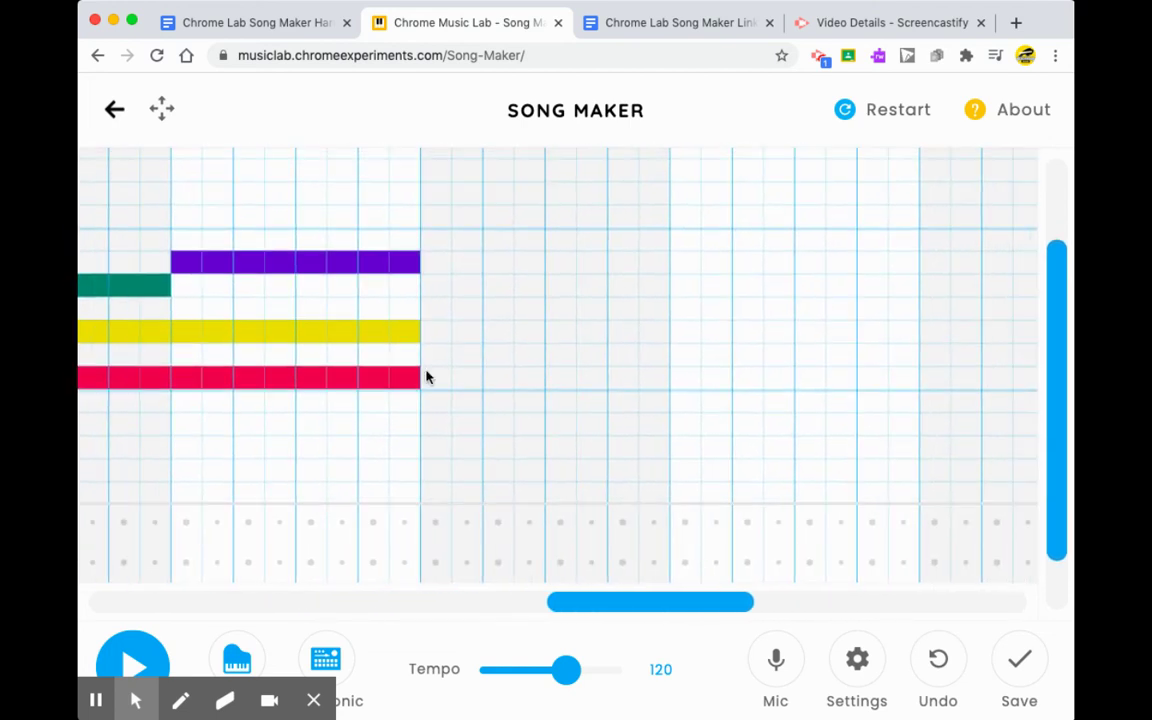
pyautogui.moveTo(427, 380); pyautogui.dragTo(645, 381)
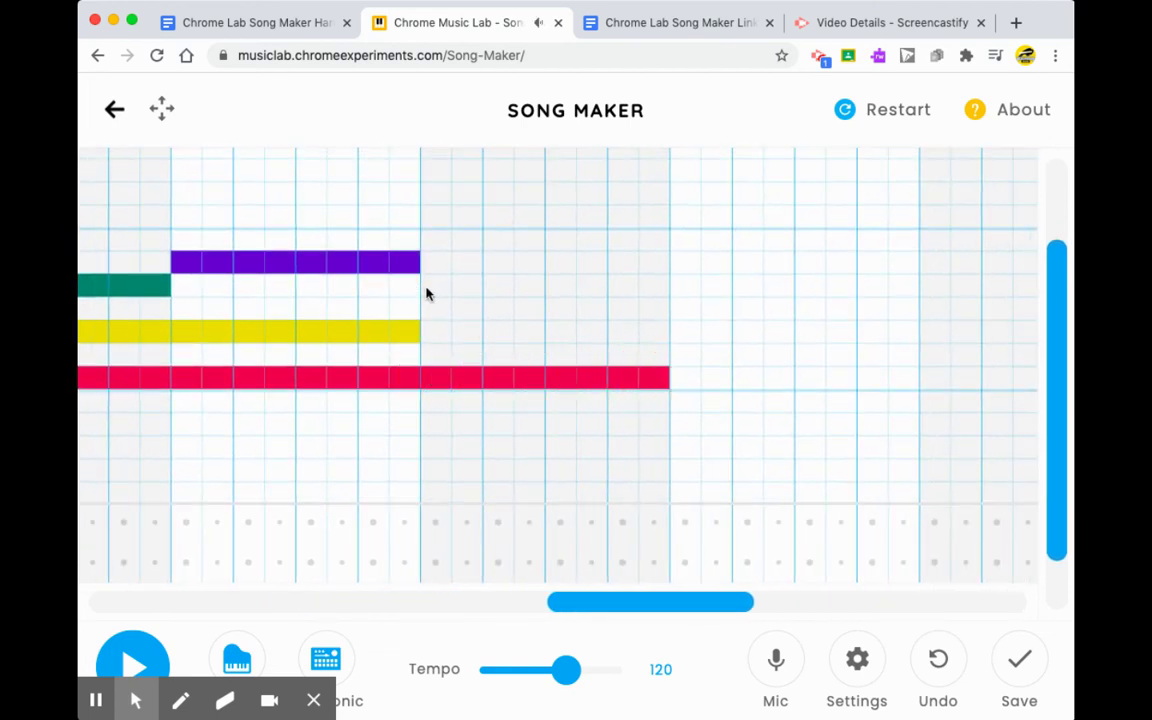
pyautogui.moveTo(430, 308); pyautogui.dragTo(612, 316)
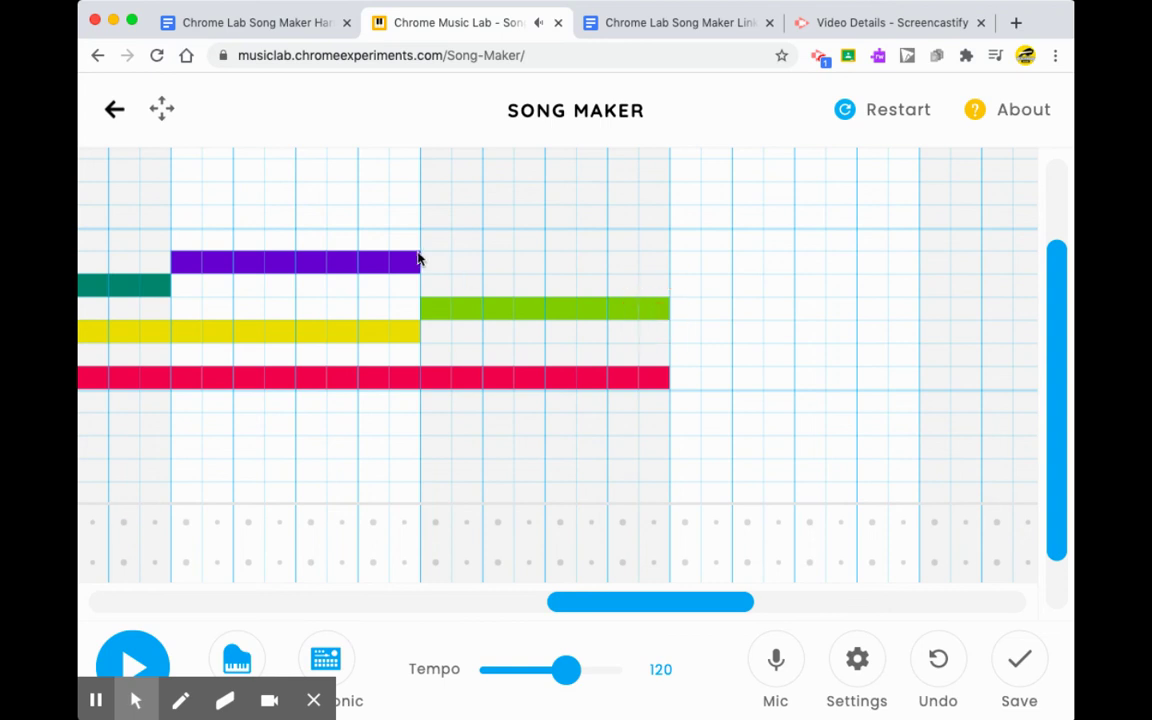
pyautogui.moveTo(418, 259)
pyautogui.mouseDown()
pyautogui.moveTo(648, 281)
pyautogui.moveTo(633, 260)
pyautogui.moveTo(643, 265)
pyautogui.mouseUp()
pyautogui.click(645, 288)
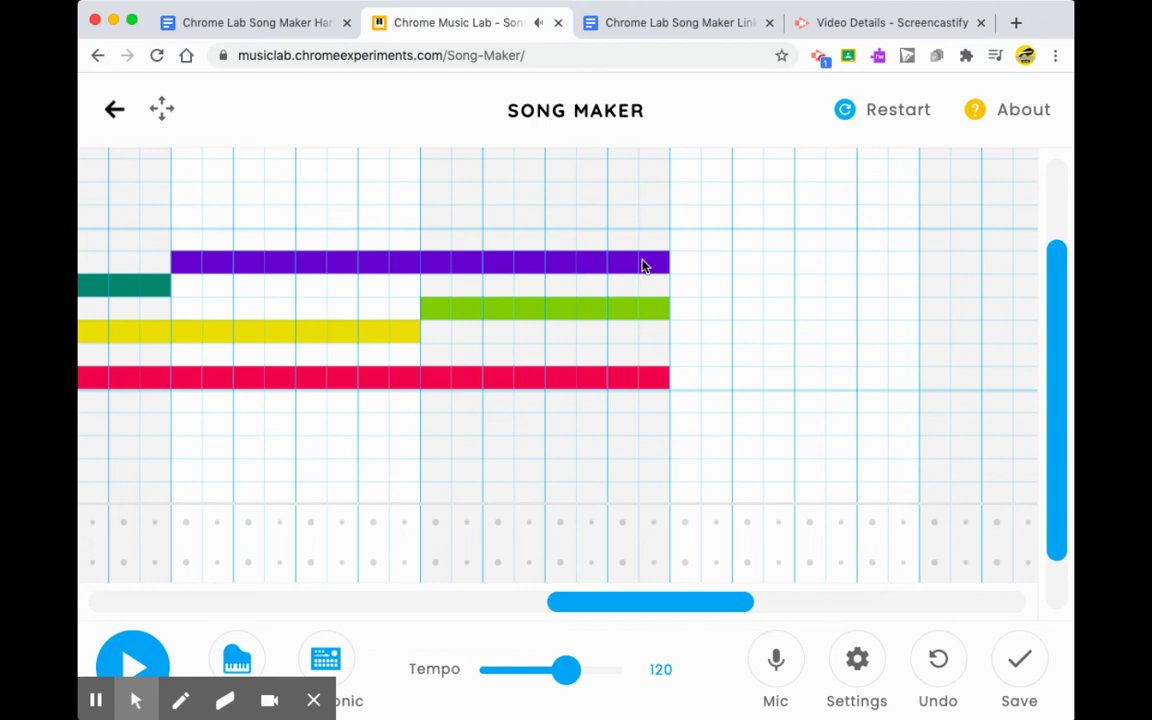
# Step: Repeat the 4 Chord in the eleventh measure with blue, light green and red notes
pyautogui.click(686, 268)
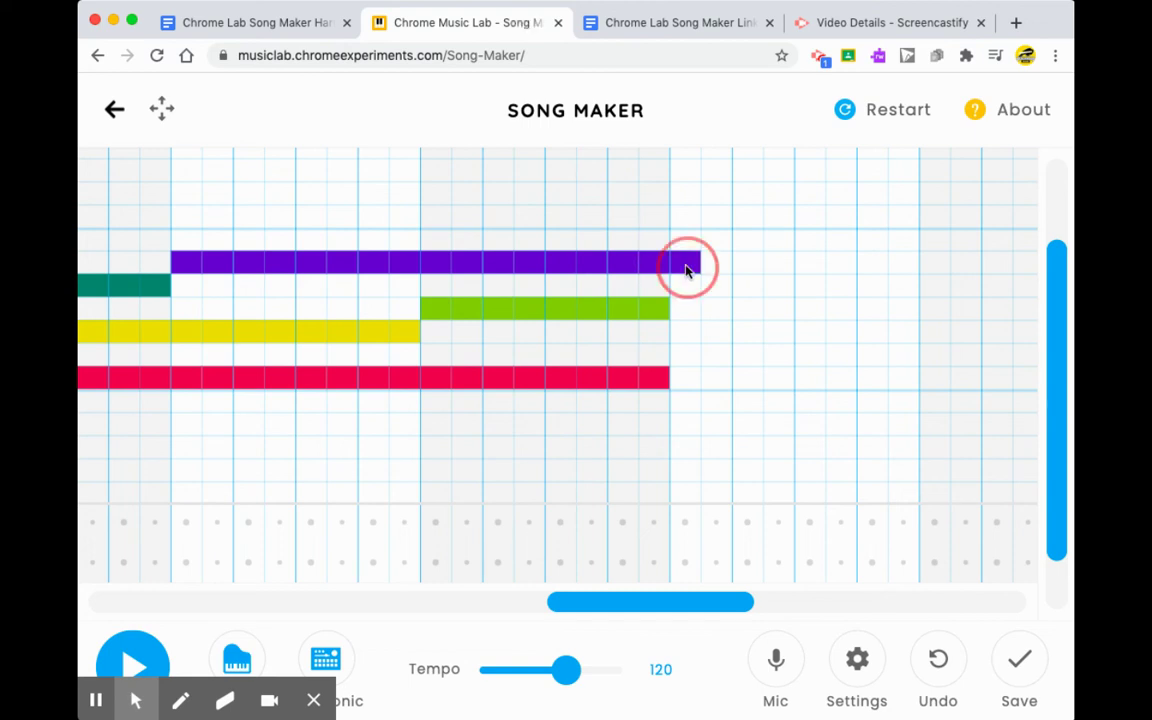
pyautogui.moveTo(686, 268); pyautogui.dragTo(910, 264)
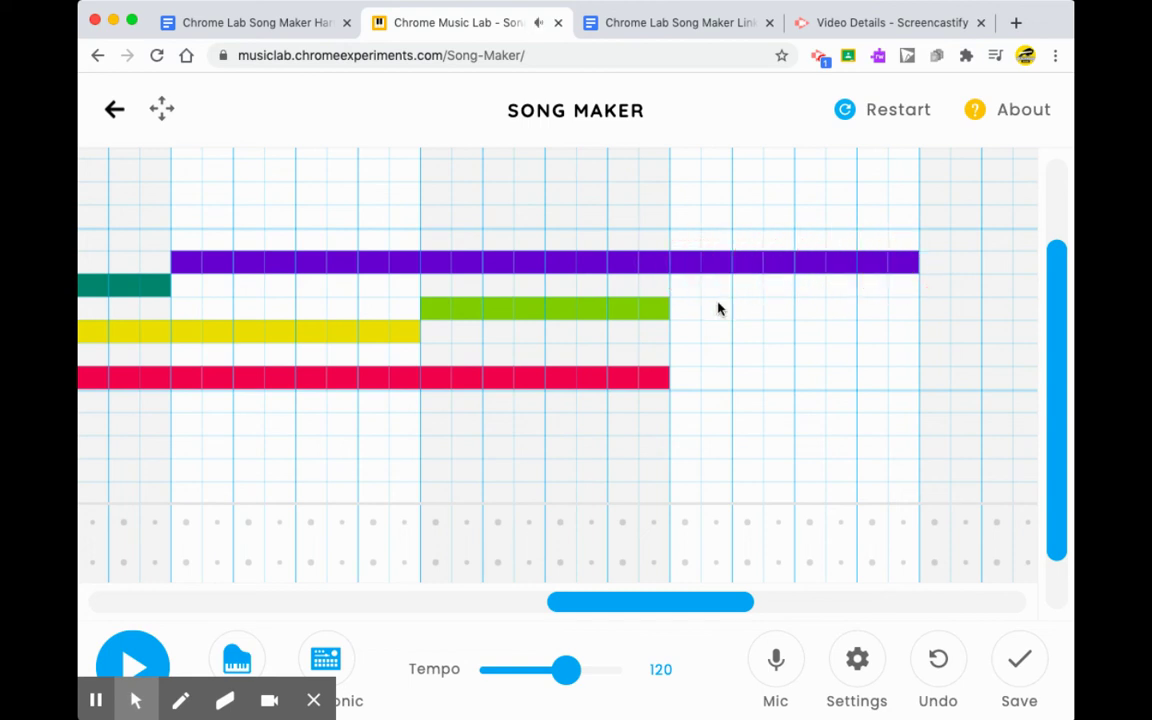
pyautogui.moveTo(718, 309); pyautogui.dragTo(887, 314)
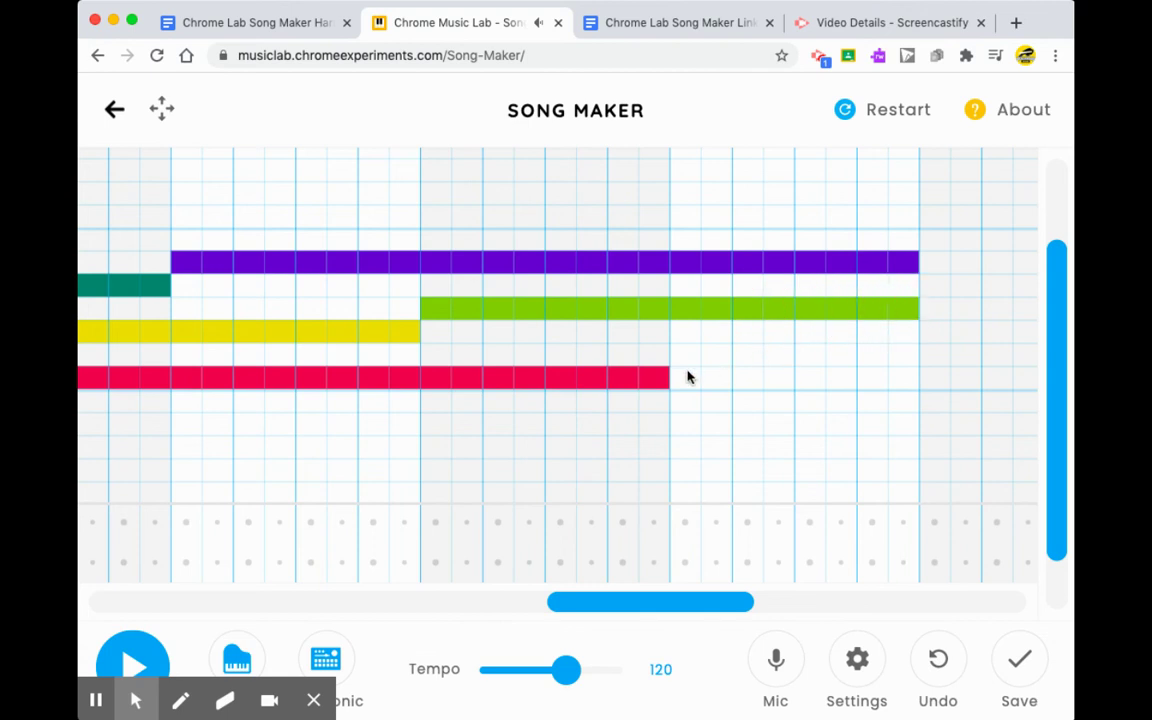
pyautogui.moveTo(688, 377); pyautogui.dragTo(907, 376)
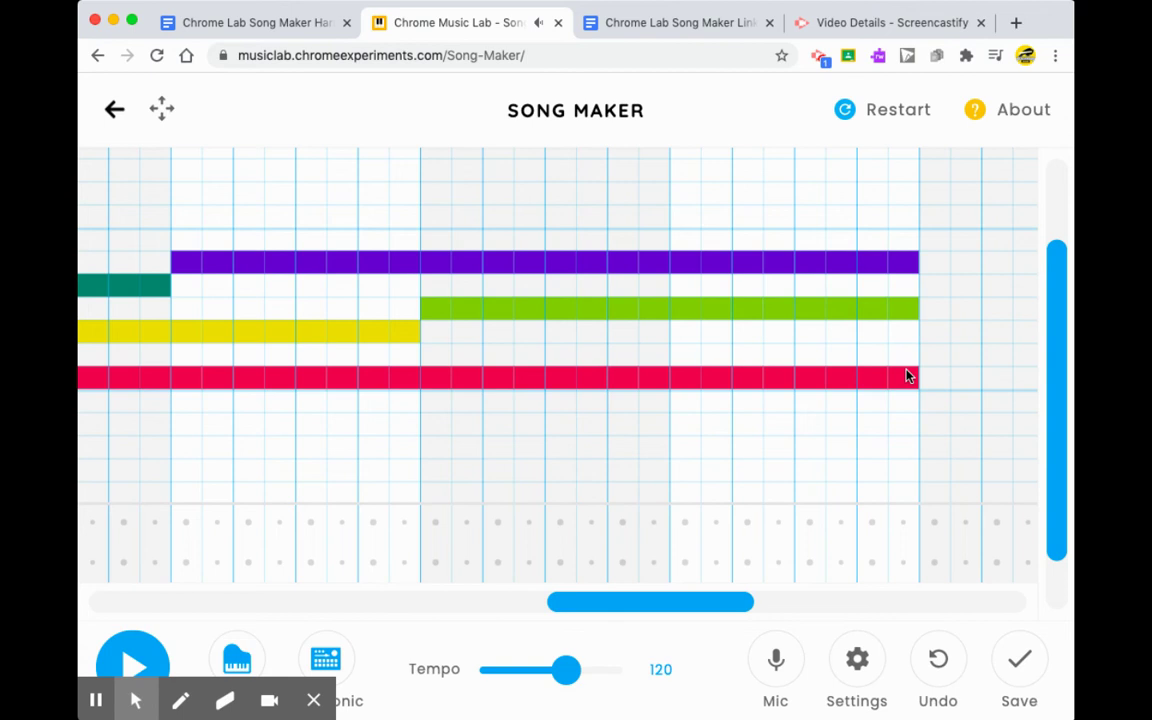
# Step: Fill the twelfth measure with the 5 Chord in dark green, pink and orange
pyautogui.hscroll(-5, 907, 376)
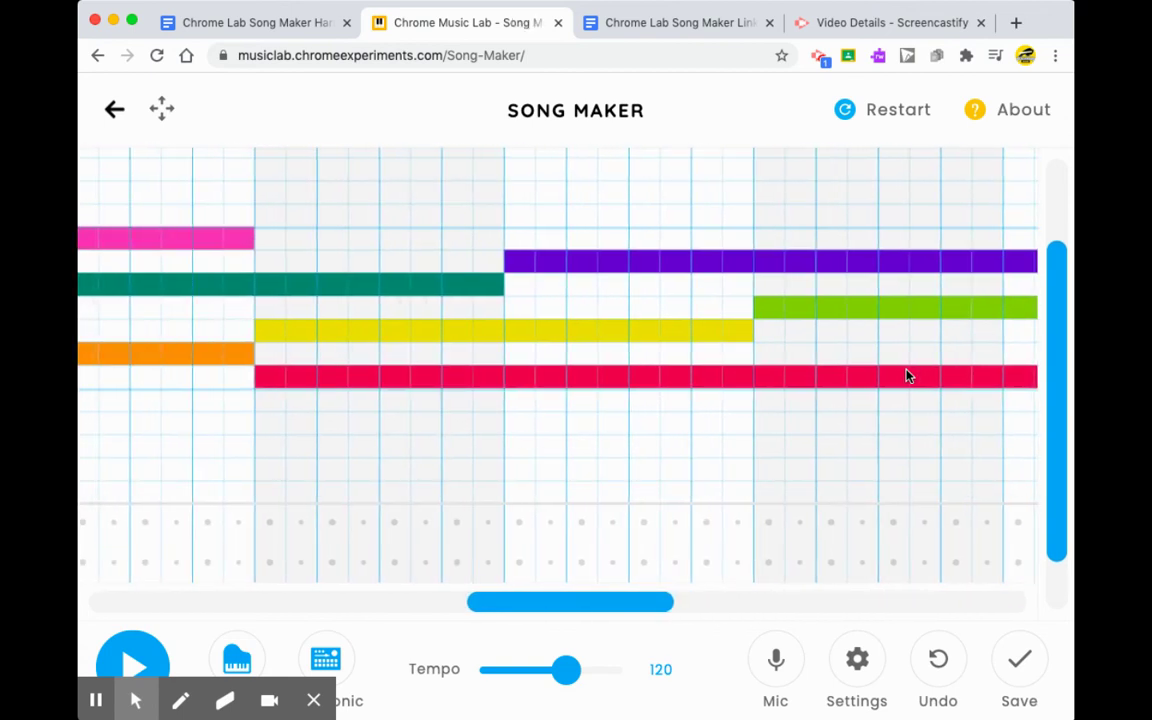
pyautogui.hscroll(-2, 907, 376)
pyautogui.hscroll(10, 907, 376)
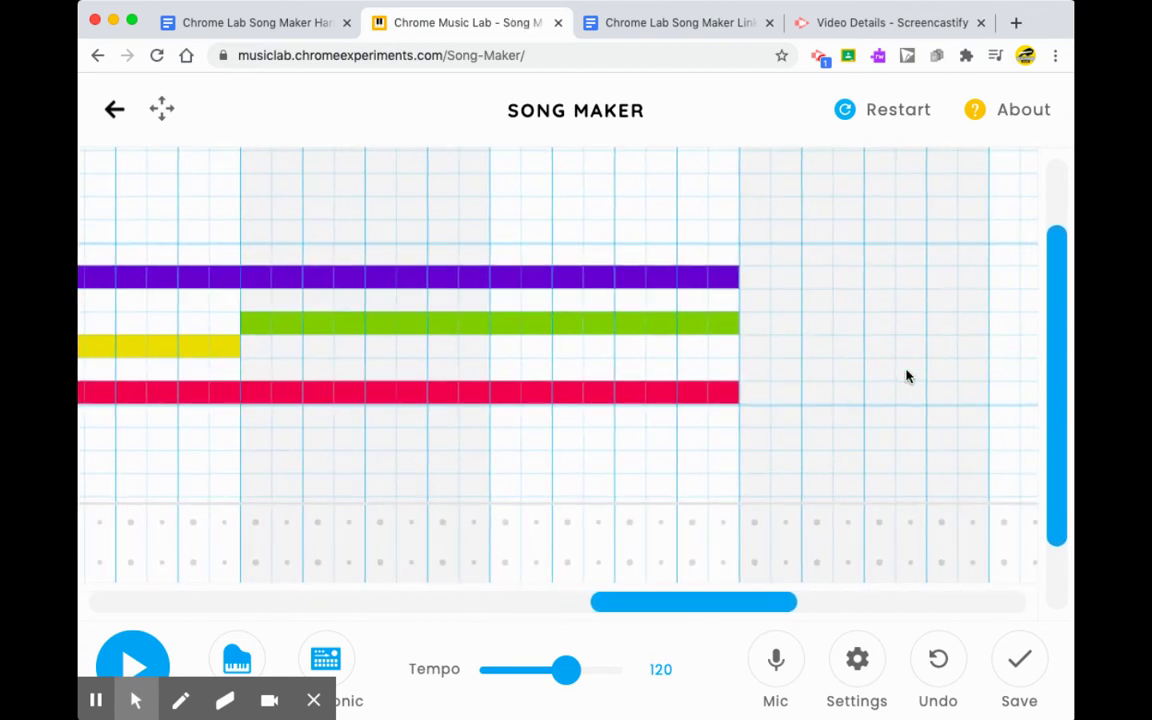
pyautogui.hscroll(1, 907, 376)
pyautogui.moveTo(668, 298); pyautogui.dragTo(905, 298)
pyautogui.moveTo(684, 258); pyautogui.dragTo(897, 259)
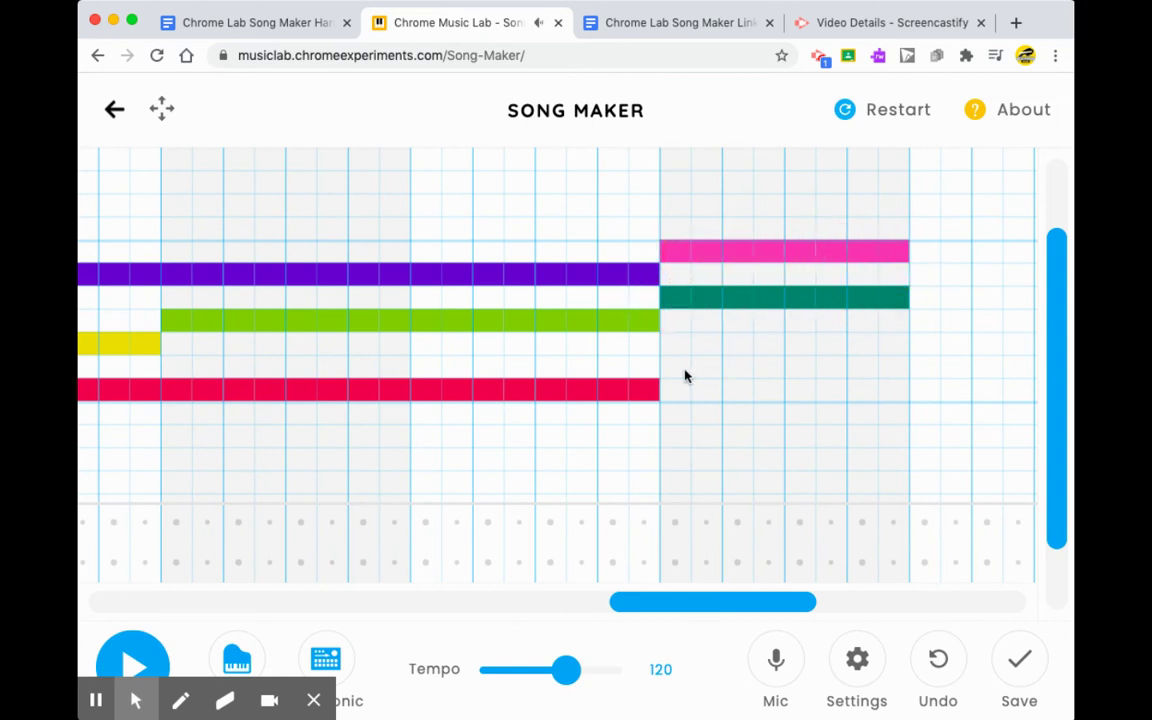
pyautogui.moveTo(677, 377); pyautogui.dragTo(885, 378)
# Step: Play back the twelve measures from the start of the song, stopping at the end of the third phrase
pyautogui.hscroll(-3, 885, 378)
pyautogui.scroll(-1, 885, 378)
pyautogui.hscroll(-10, 885, 378)
pyautogui.scroll(-1, 885, 378)
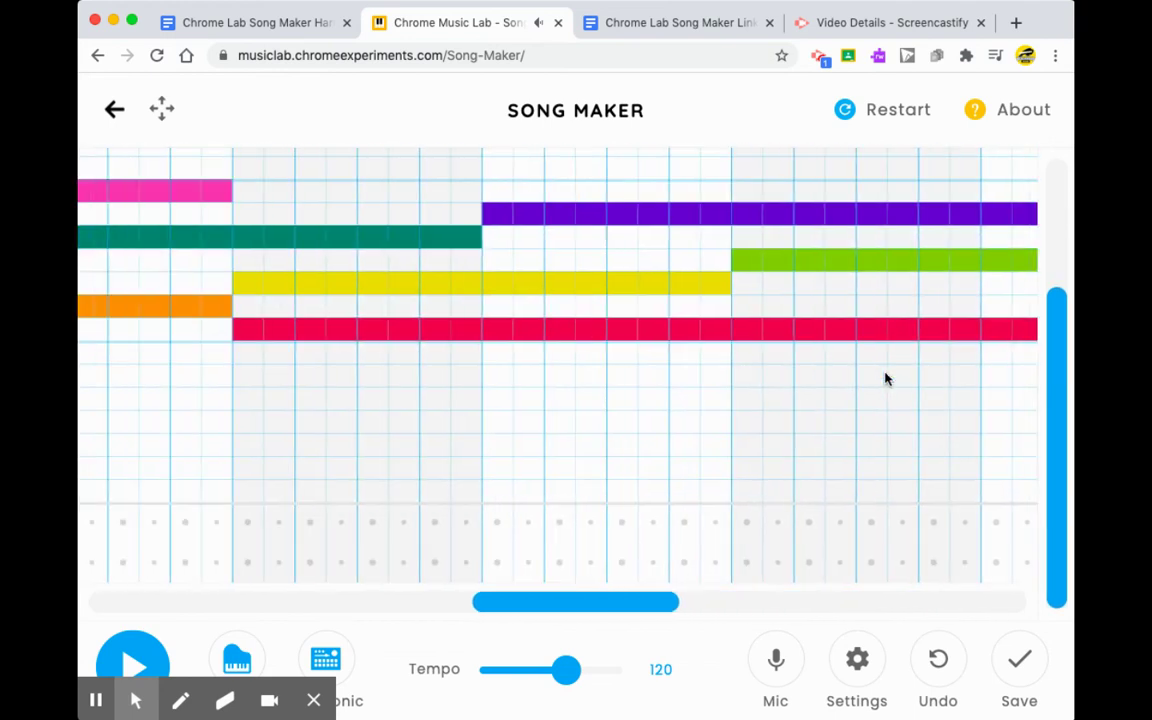
pyautogui.hscroll(-2, 885, 378)
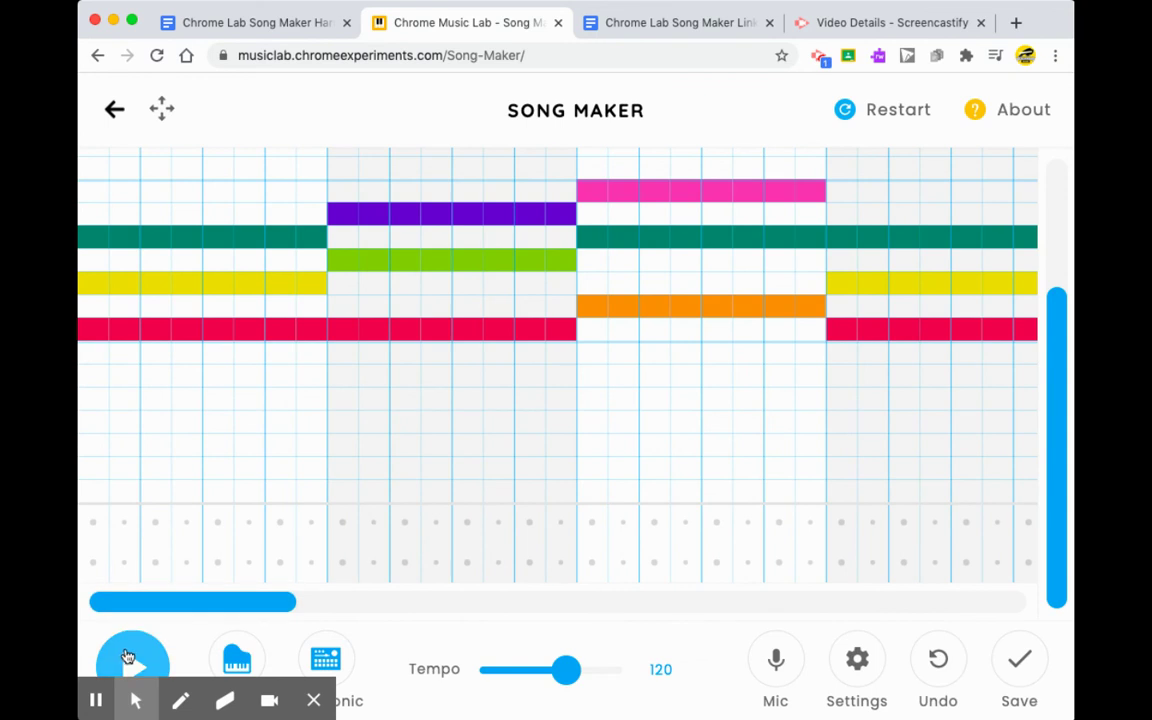
pyautogui.click(128, 658)
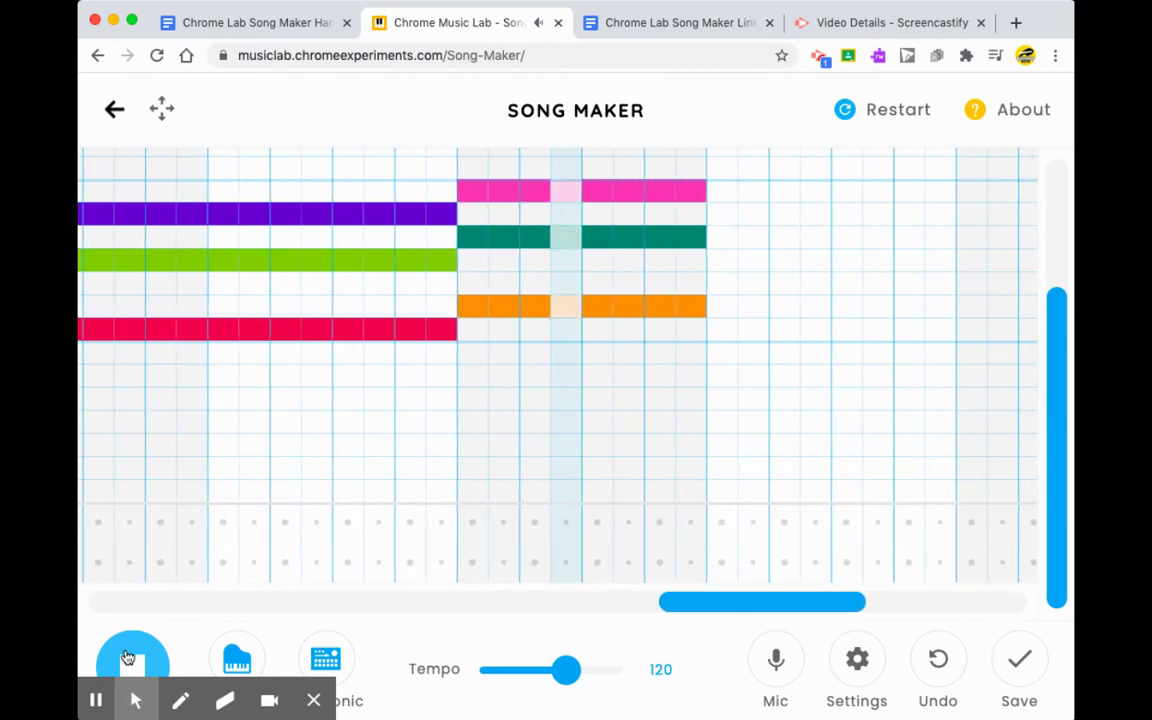
pyautogui.click(128, 657)
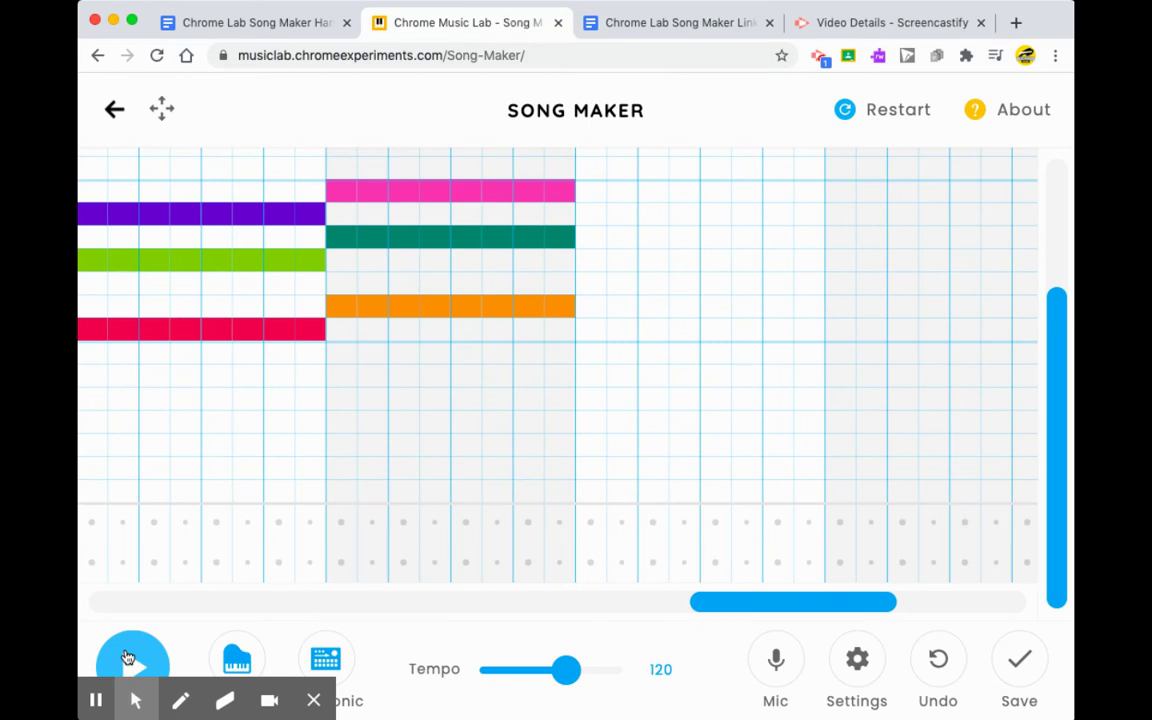
# Step: Erase the blue, light green and red notes of the 4 Chord from the eleventh measure
pyautogui.hscroll(-5, 128, 657)
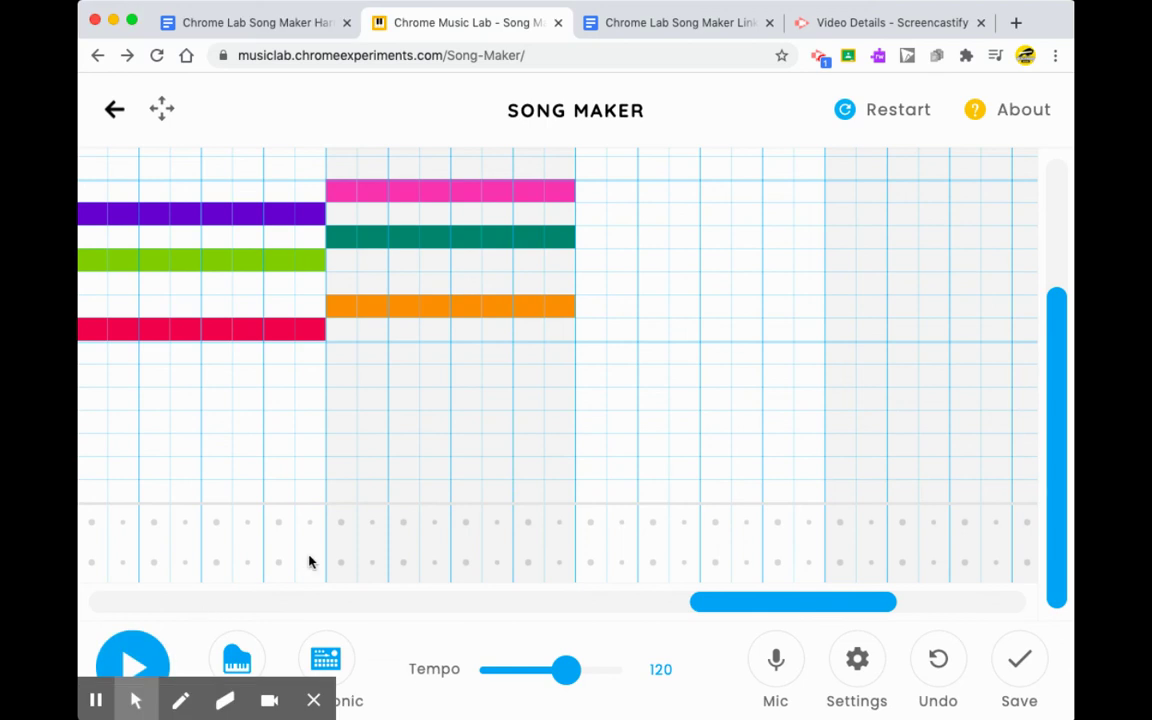
pyautogui.hscroll(-10, 350, 537)
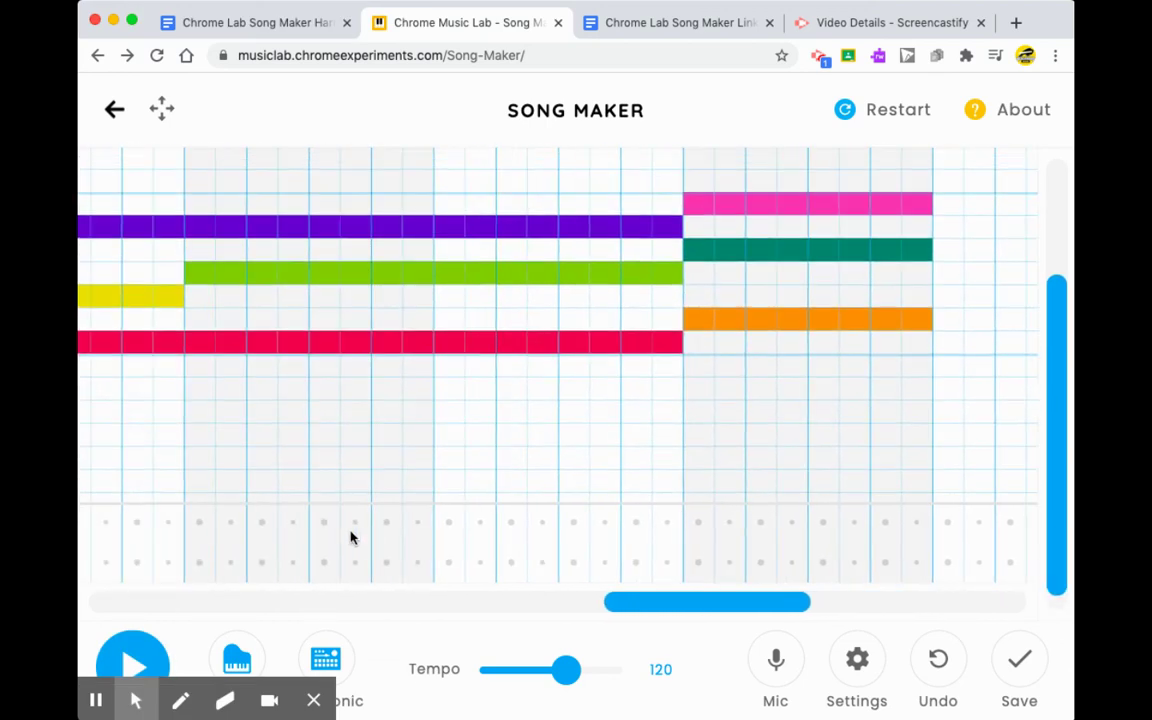
pyautogui.scroll(2, 350, 537)
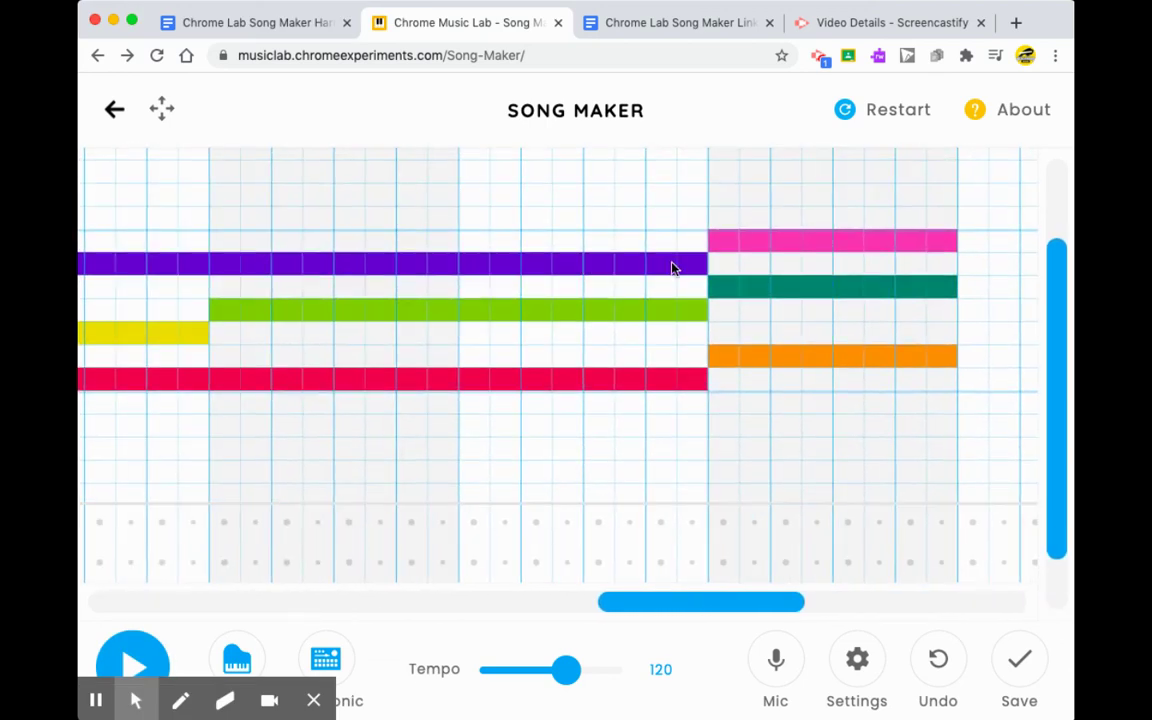
pyautogui.moveTo(686, 273); pyautogui.dragTo(473, 277)
pyautogui.moveTo(700, 311); pyautogui.dragTo(488, 309)
pyautogui.moveTo(700, 381); pyautogui.dragTo(473, 381)
# Step: Fill the emptied eleventh measure with the 5 Chord in pink, dark green and orange
pyautogui.hscroll(-5, 474, 379)
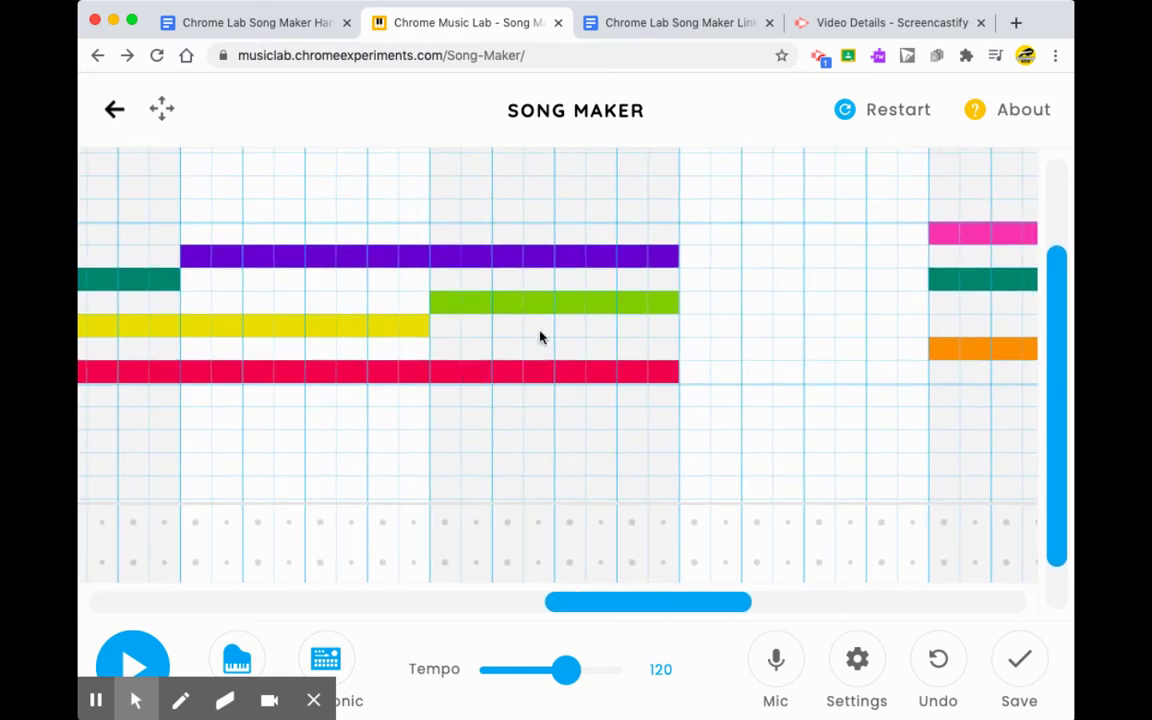
pyautogui.hscroll(5, 540, 338)
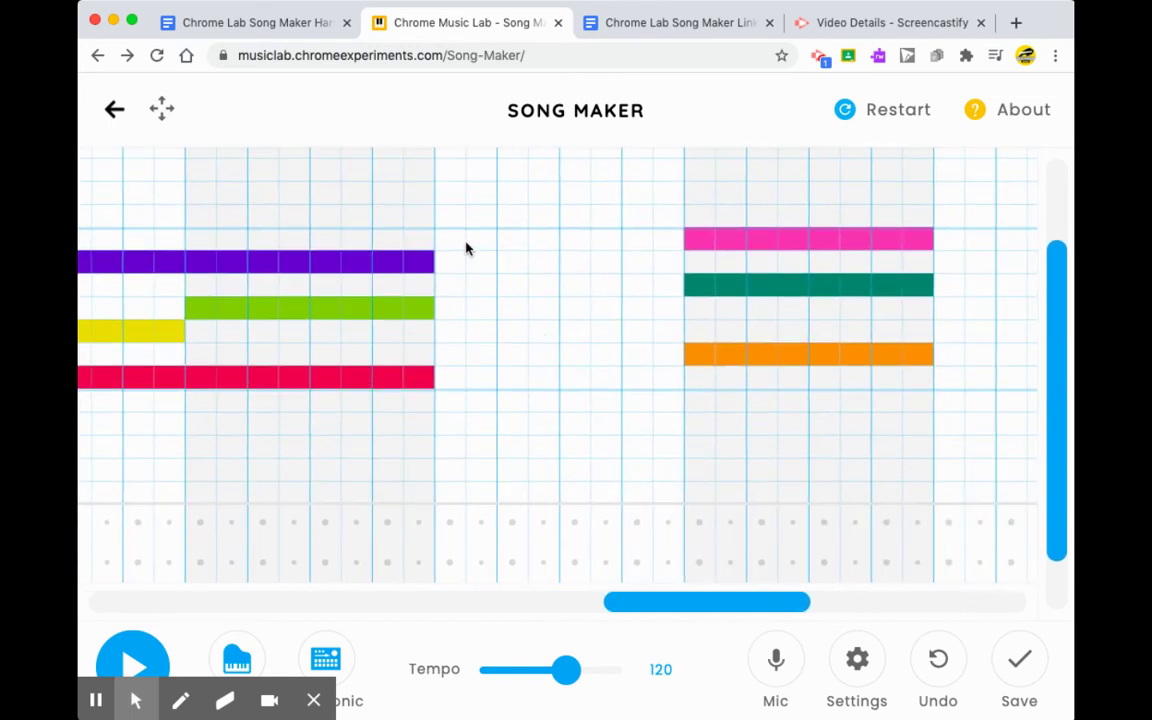
pyautogui.moveTo(447, 239); pyautogui.dragTo(663, 244)
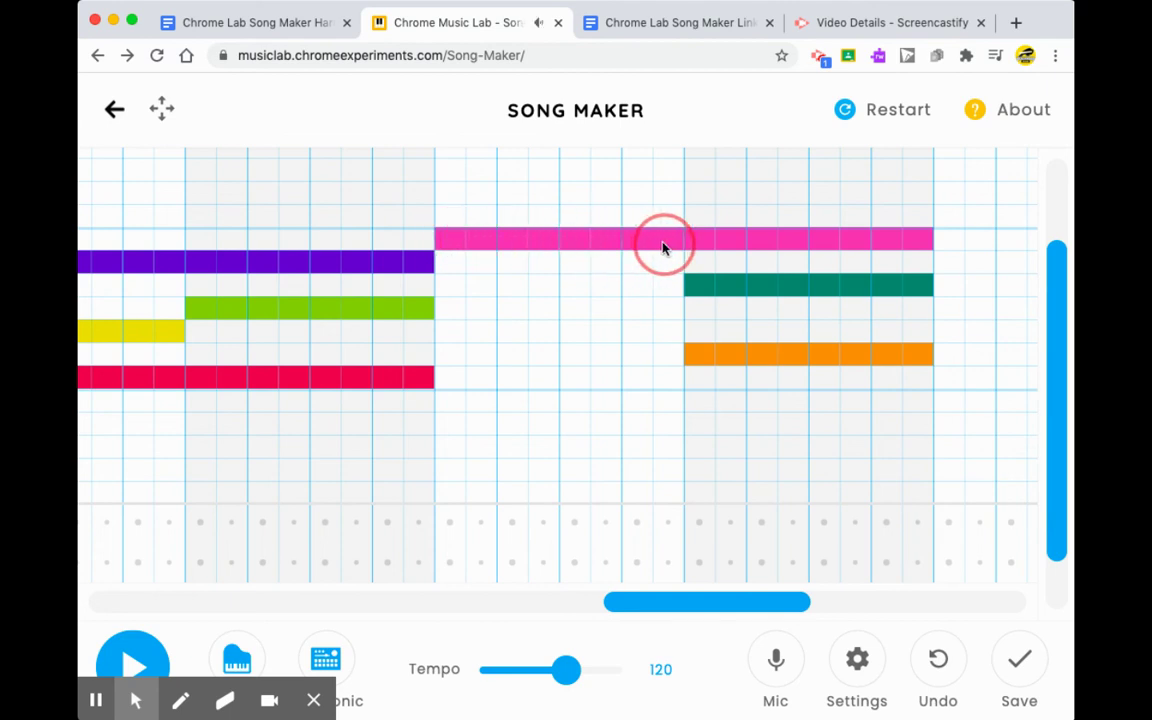
pyautogui.click(482, 290)
pyautogui.moveTo(482, 290); pyautogui.dragTo(672, 294)
pyautogui.moveTo(450, 355); pyautogui.dragTo(665, 370)
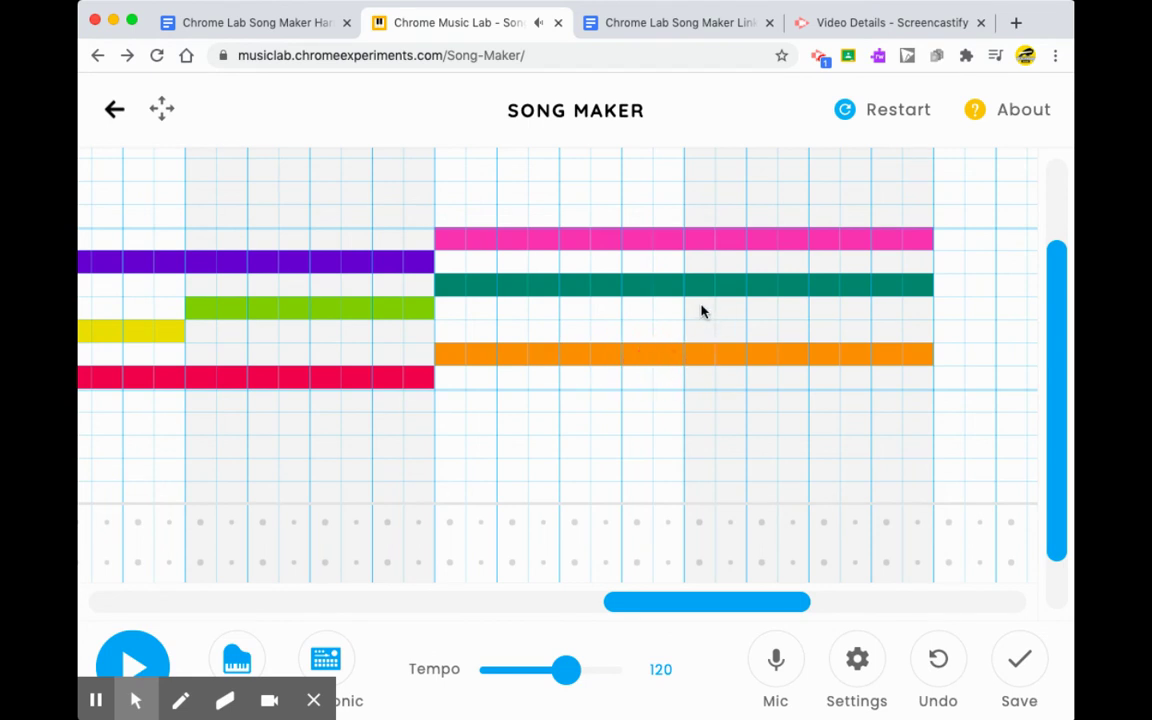
# Step: Add light green to the twelfth measure to make a 5/7 Chord, checking its colors in the Harmony Assignment document in Google Docs
pyautogui.moveTo(700, 313); pyautogui.dragTo(912, 312)
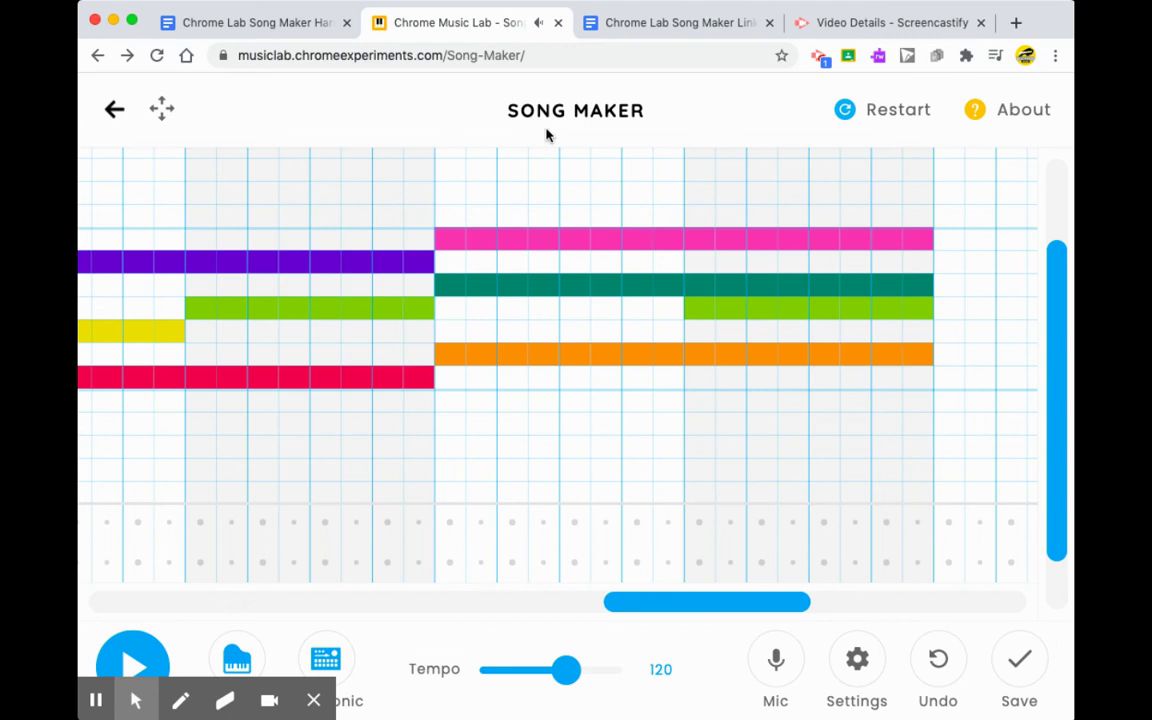
pyautogui.click(279, 30)
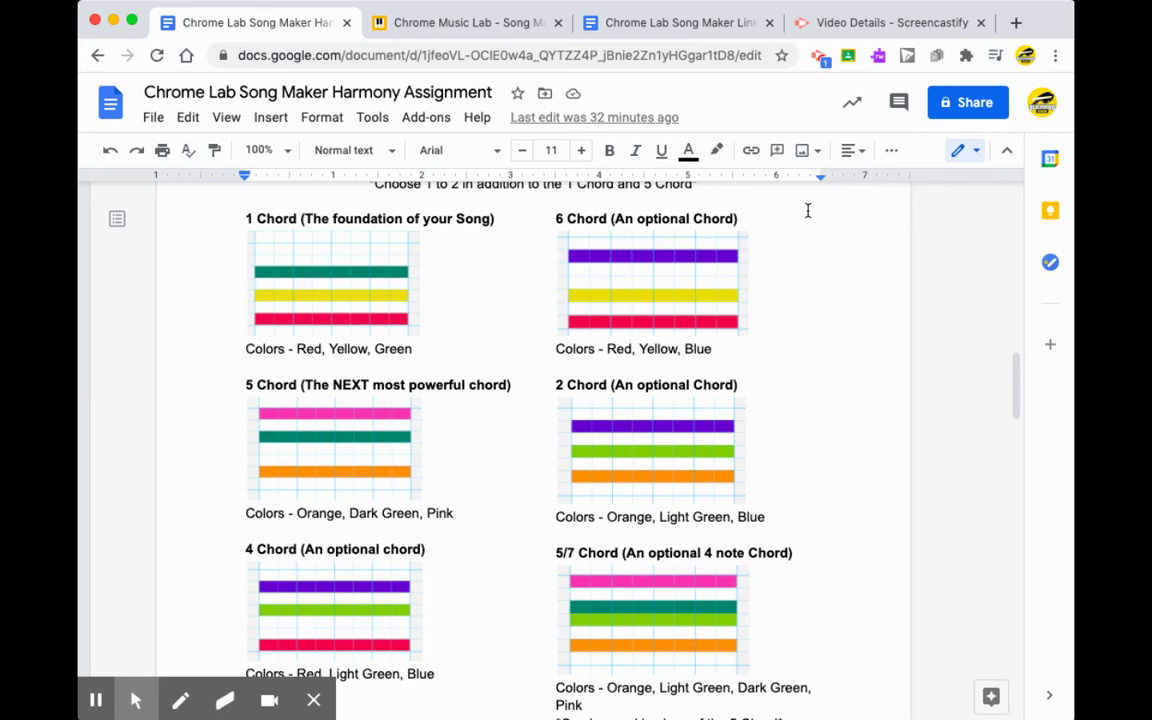
pyautogui.click(474, 22)
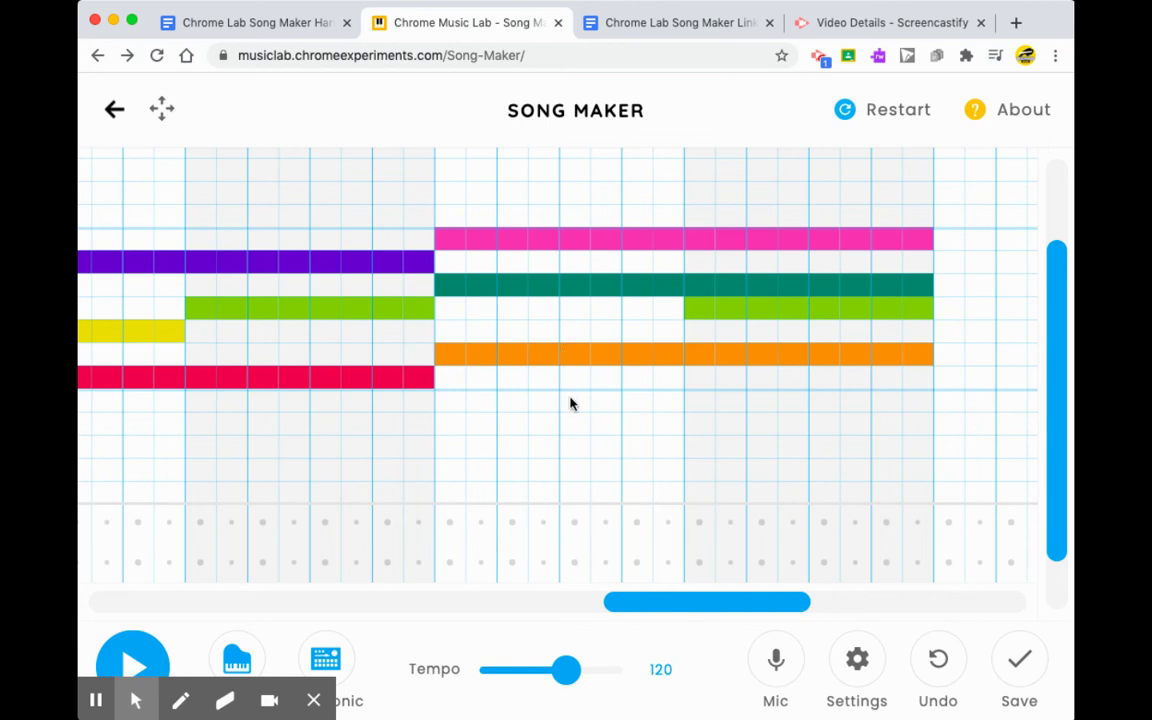
# Step: Review the revised third phrase and play back all twelve measures from the start of the song
pyautogui.scroll(-2, 568, 398)
pyautogui.hscroll(-5, 568, 398)
pyautogui.scroll(1, 570, 403)
pyautogui.hscroll(-1, 570, 403)
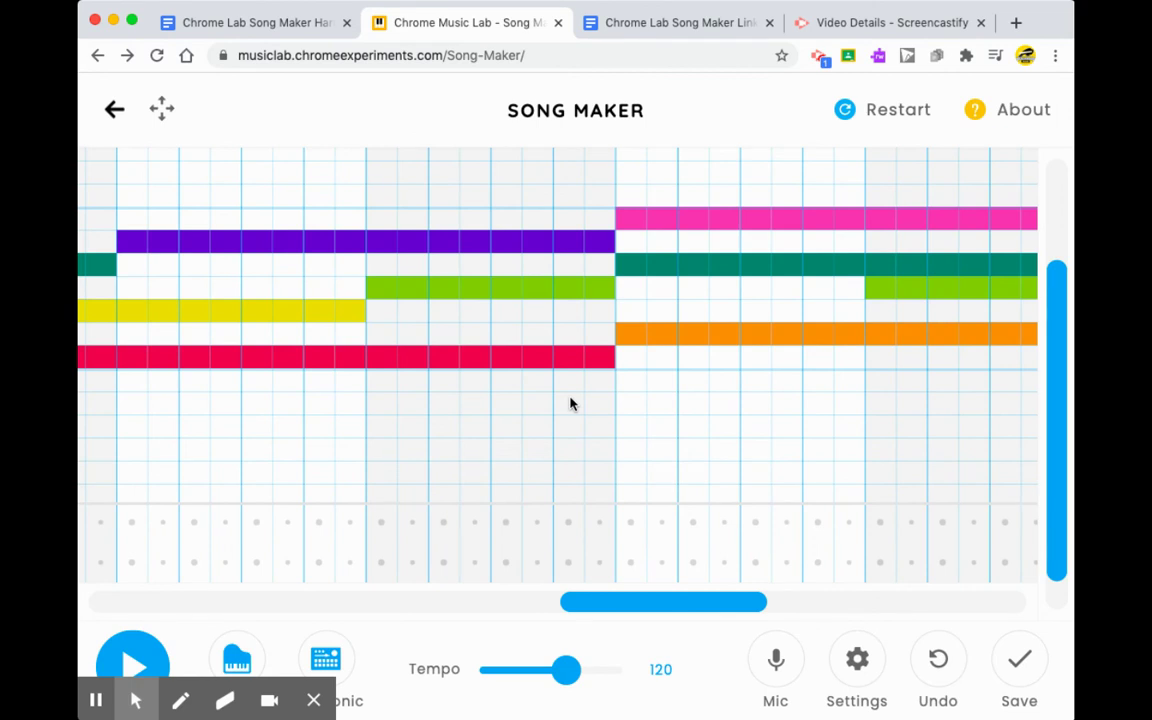
pyautogui.scroll(-1, 570, 403)
pyautogui.hscroll(2, 570, 403)
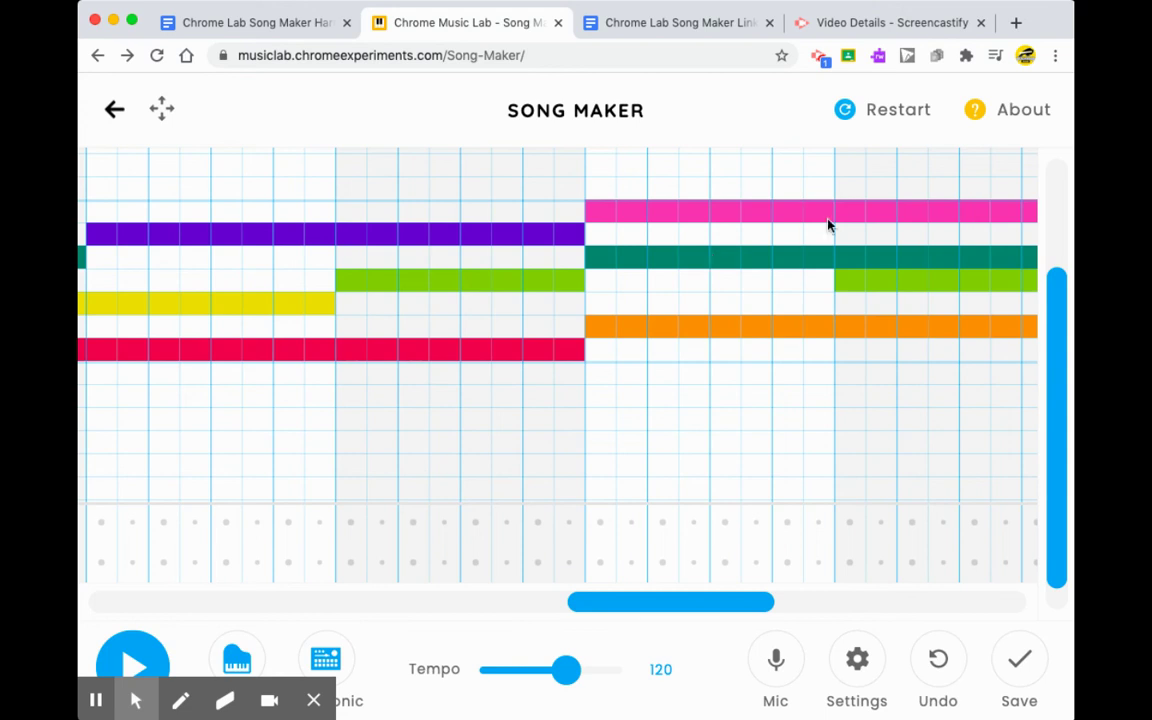
pyautogui.hscroll(2, 902, 238)
pyautogui.scroll(-1, 902, 238)
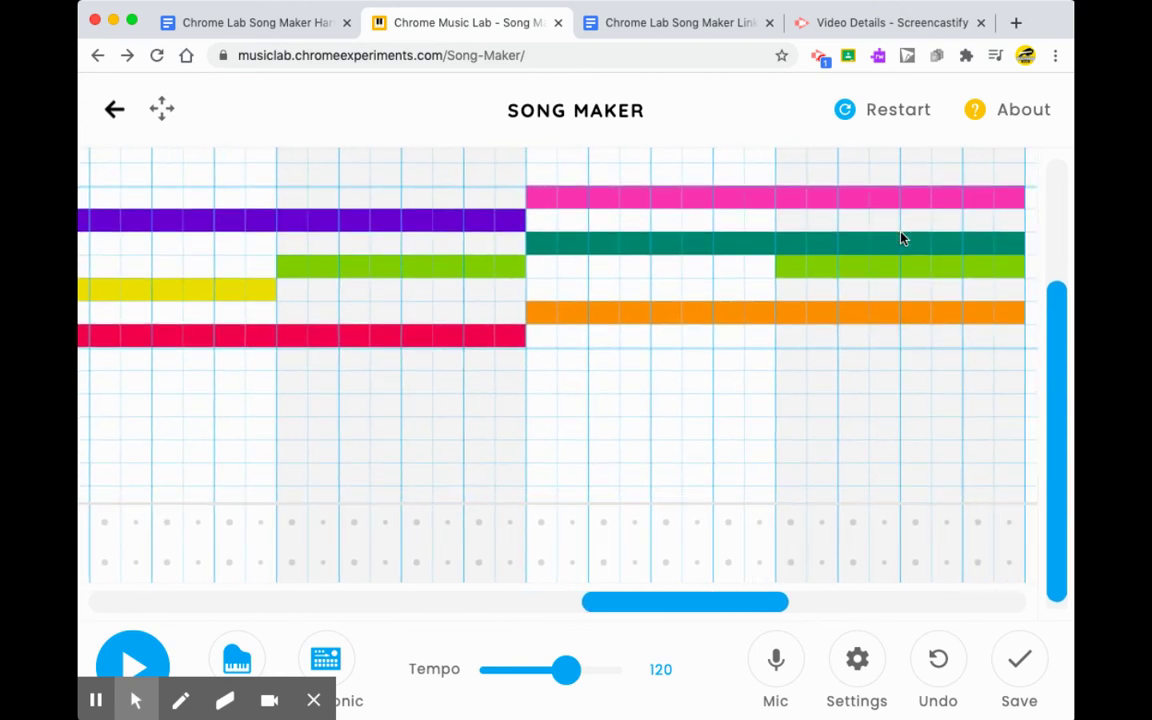
pyautogui.hscroll(-10, 902, 238)
pyautogui.scroll(-1, 902, 238)
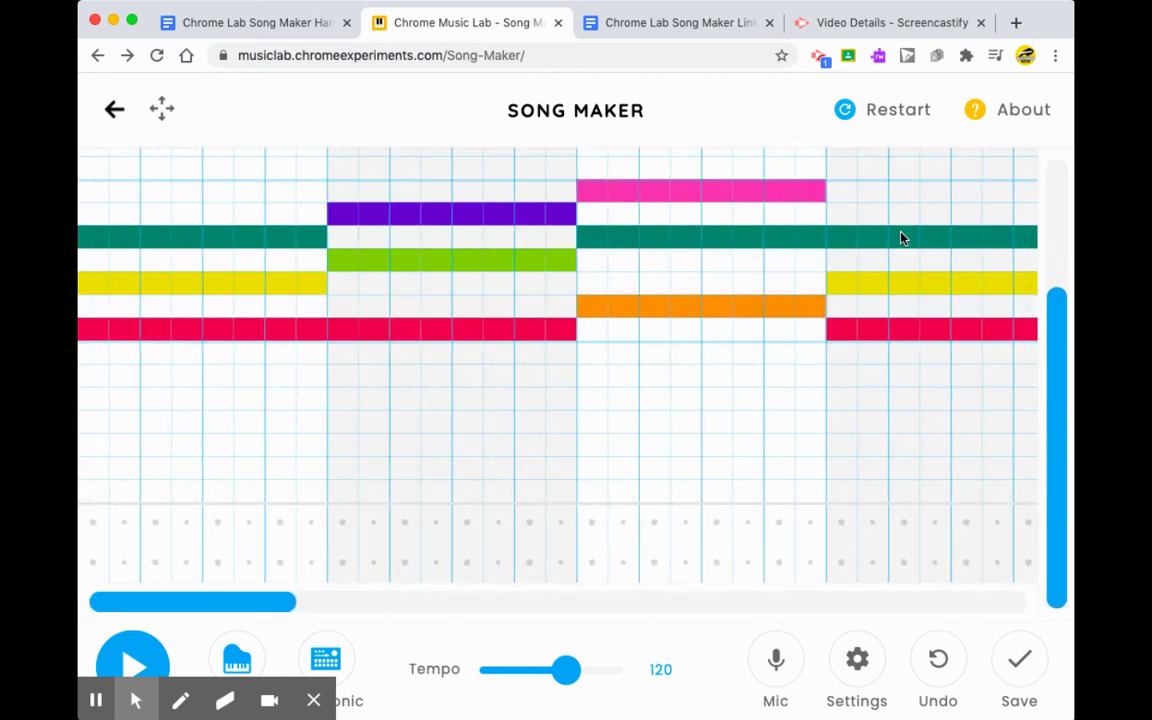
pyautogui.click(130, 648)
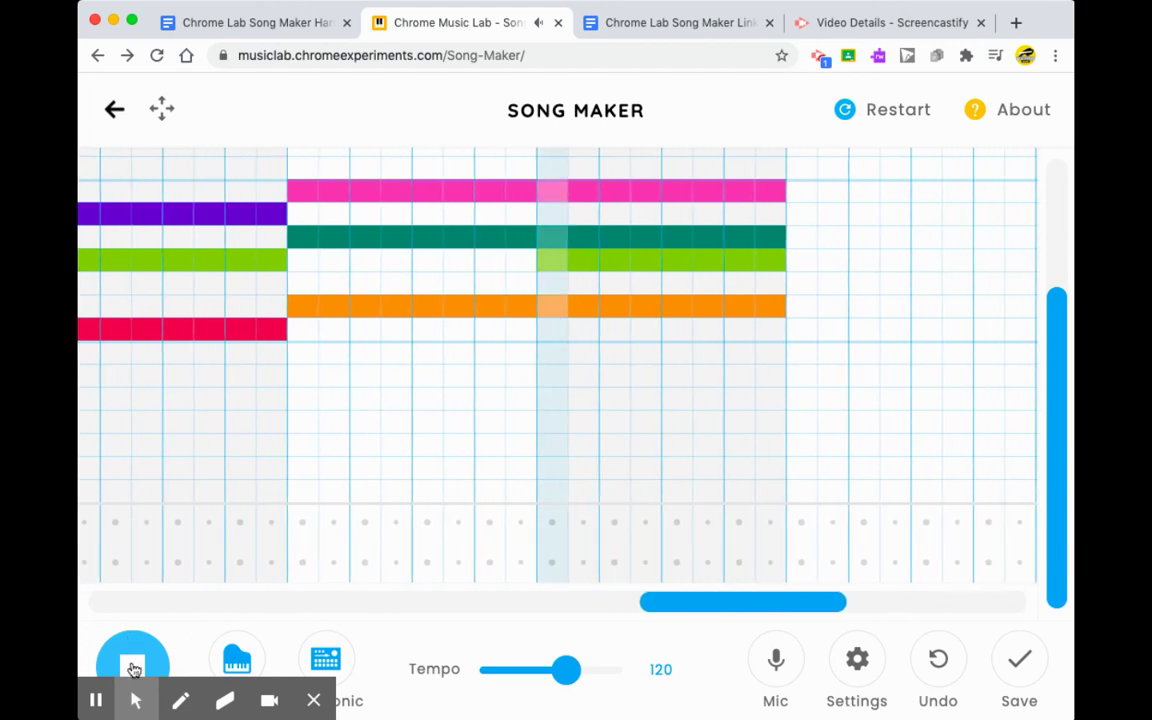
pyautogui.click(133, 668)
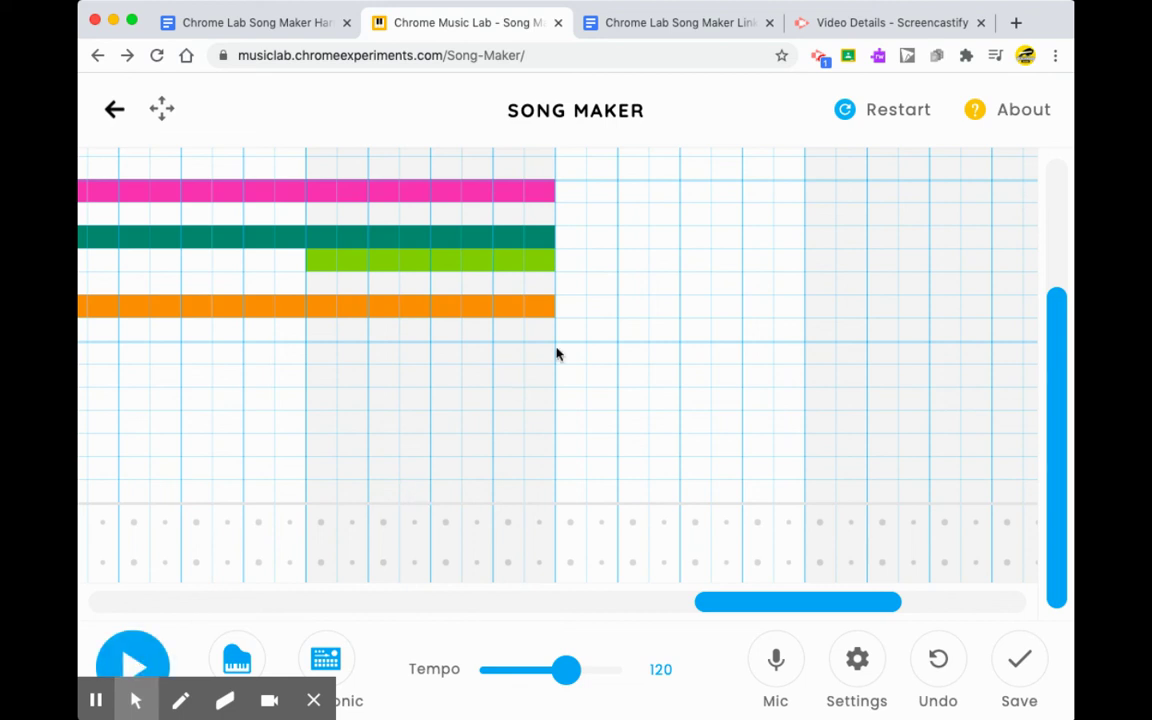
# Step: Review the three completed phrases and the empty last four measures, returning to the chord order of the opening phrase
pyautogui.hscroll(-5, 555, 352)
pyautogui.hscroll(-2, 557, 353)
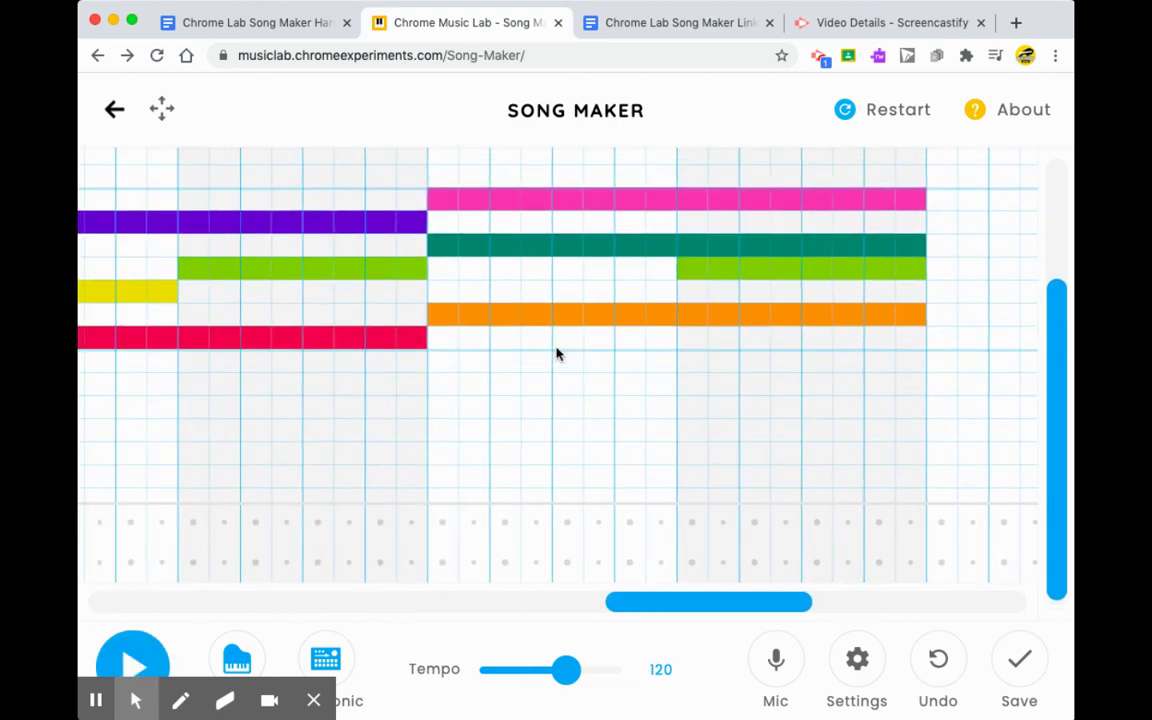
pyautogui.hscroll(10, 557, 353)
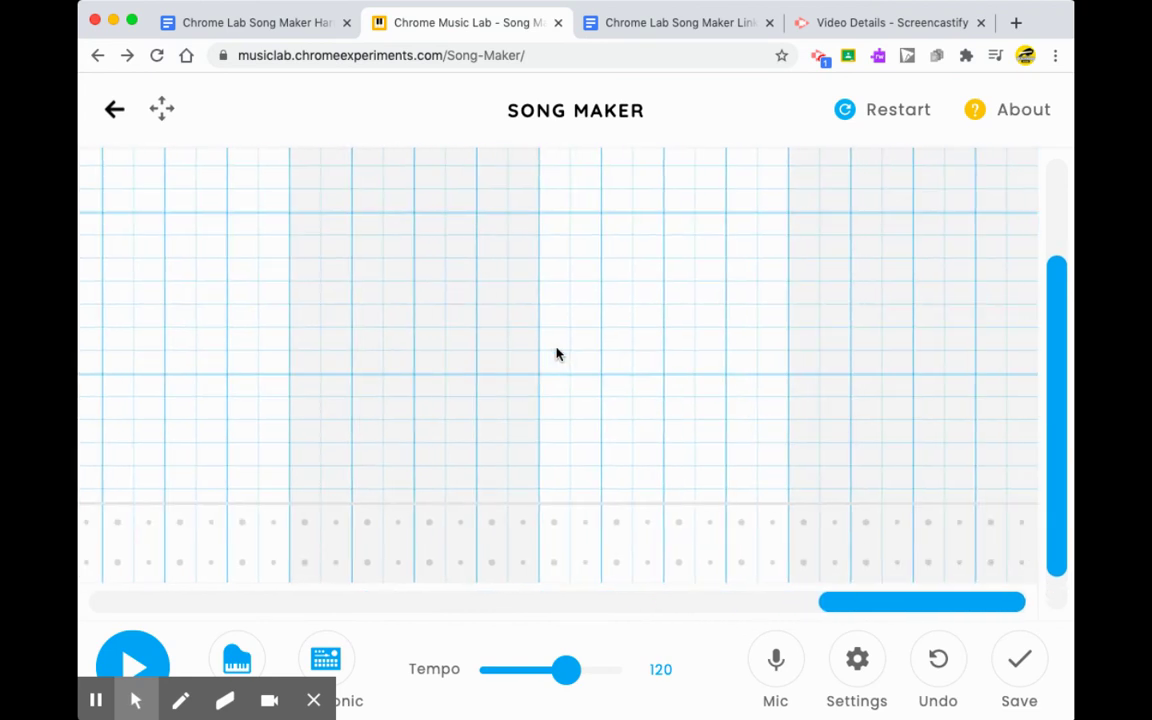
pyautogui.hscroll(-8, 557, 353)
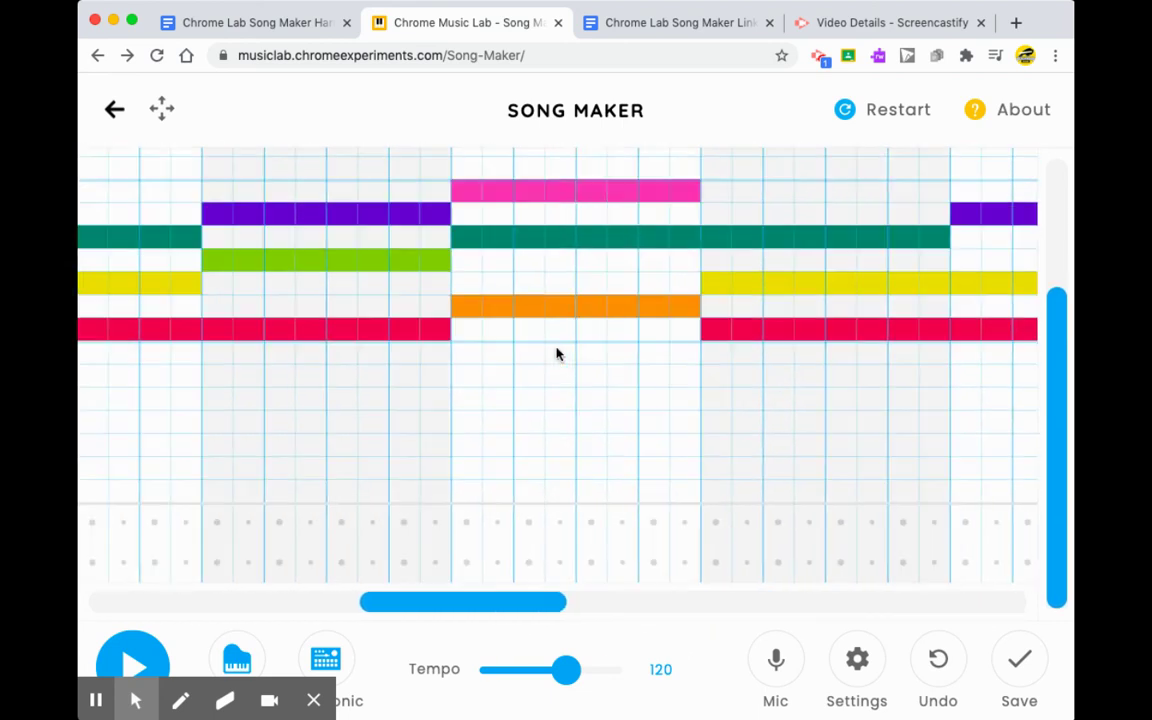
pyautogui.hscroll(-5, 557, 353)
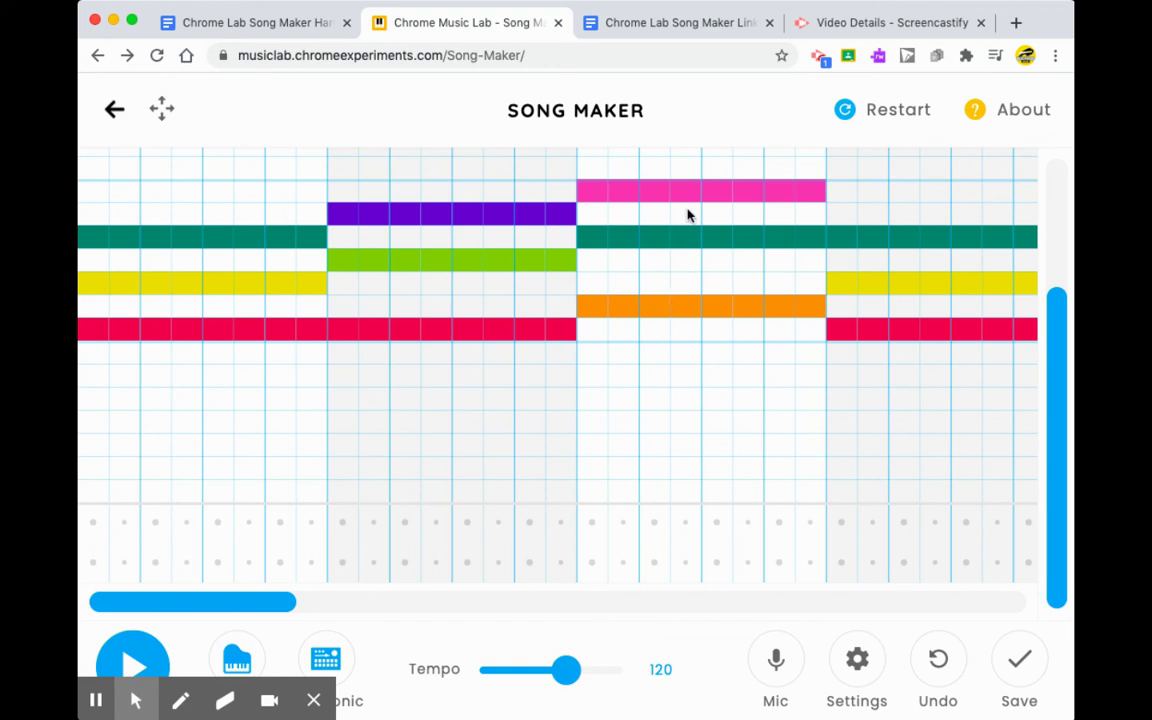
pyautogui.hscroll(5, 679, 196)
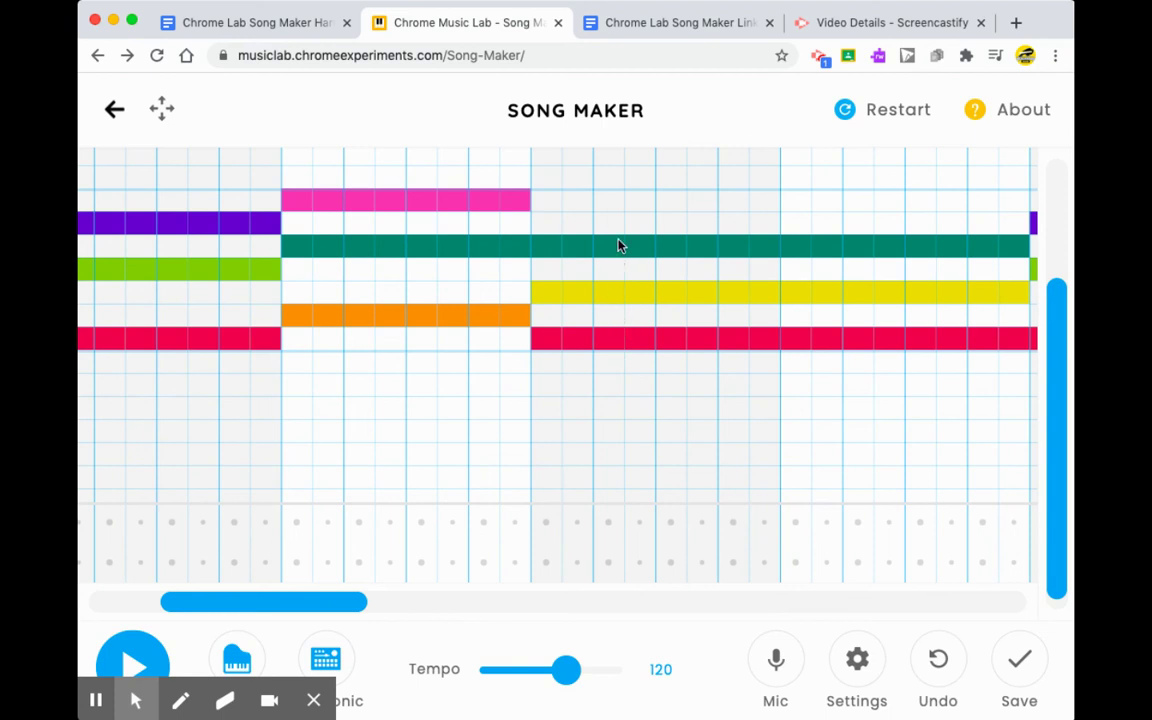
# Step: Fill the thirteenth measure with the 1 Chord in red, yellow and dark green, and the fourteenth with the 4 Chord in light green, blue and red
pyautogui.hscroll(15, 618, 245)
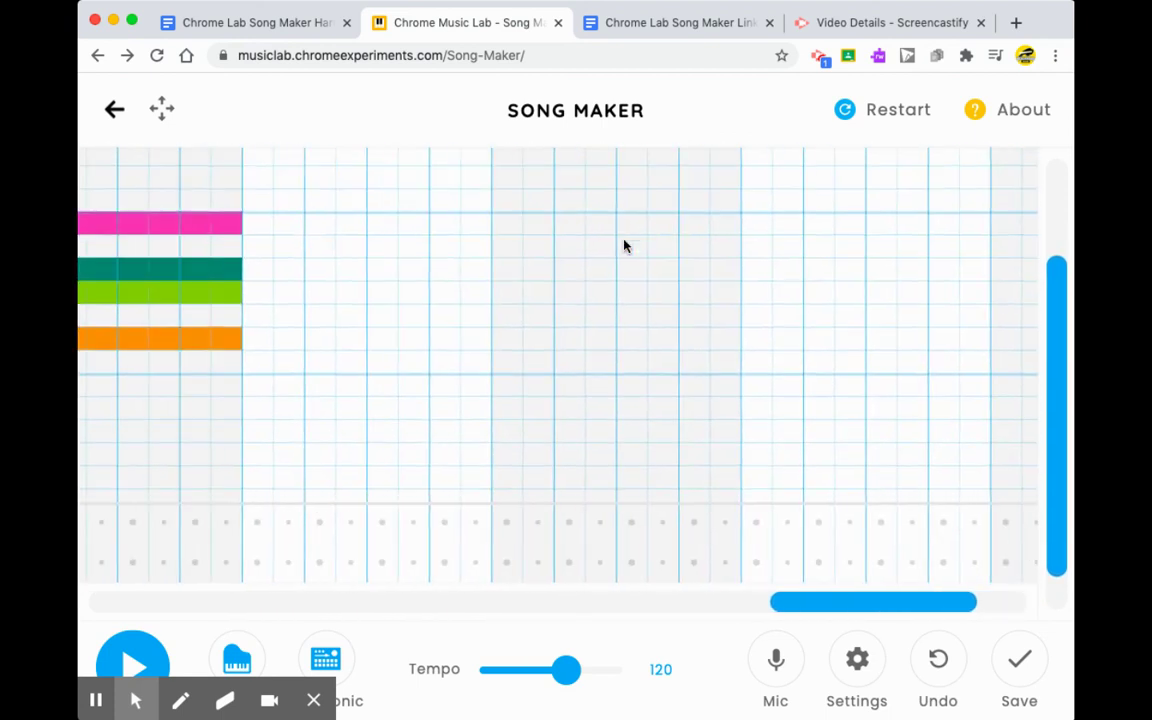
pyautogui.hscroll(2, 623, 245)
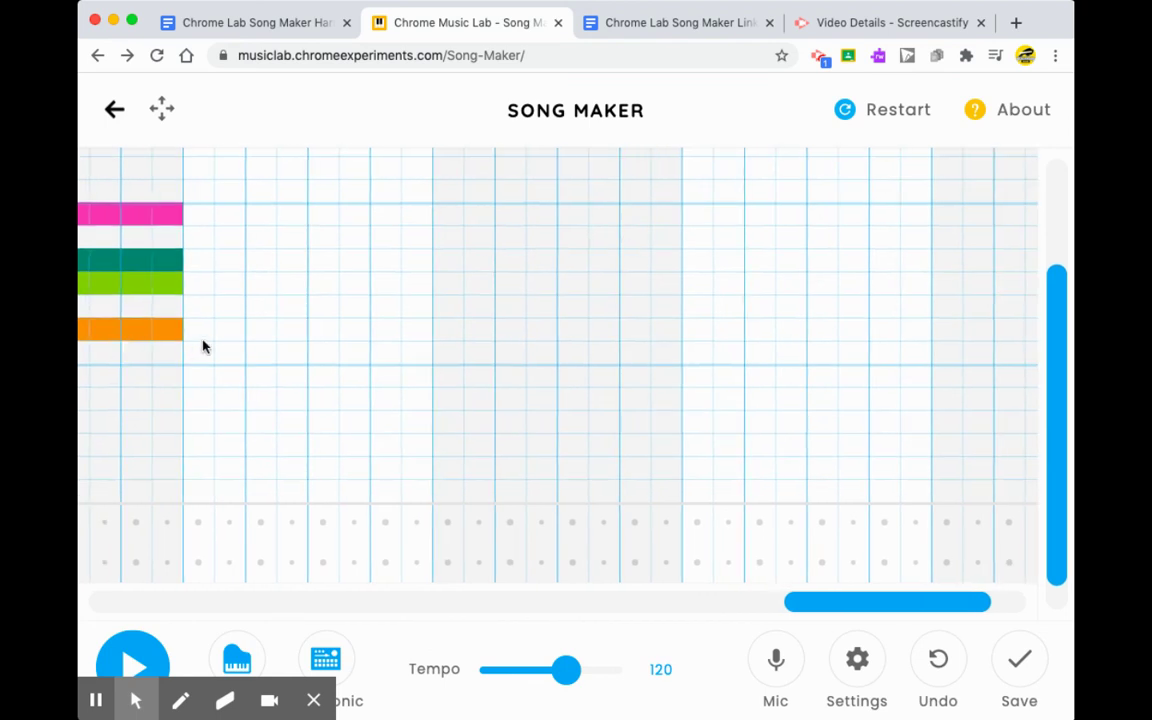
pyautogui.moveTo(195, 352); pyautogui.dragTo(411, 352)
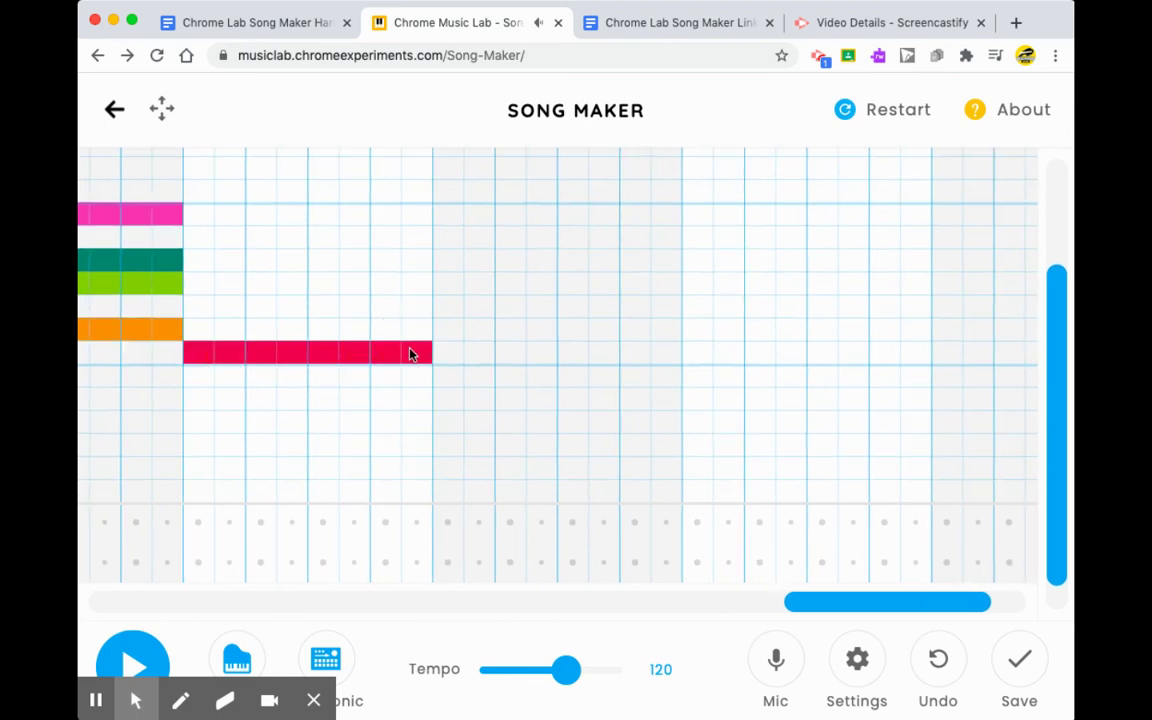
pyautogui.moveTo(203, 306); pyautogui.dragTo(418, 306)
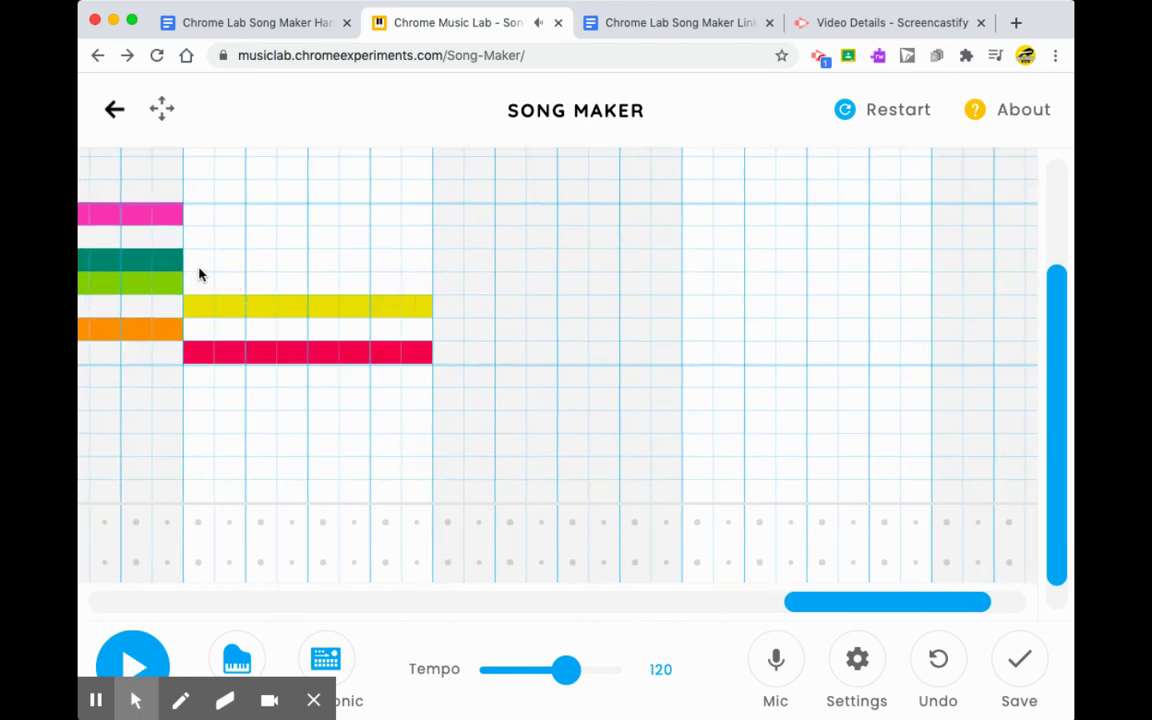
pyautogui.moveTo(198, 262)
pyautogui.mouseDown()
pyautogui.moveTo(393, 262)
pyautogui.moveTo(468, 285)
pyautogui.moveTo(663, 283)
pyautogui.mouseUp()
pyautogui.moveTo(448, 240); pyautogui.dragTo(662, 242)
pyautogui.moveTo(440, 362); pyautogui.dragTo(656, 365)
# Step: Fill the fifteenth measure with the 5 Chord in orange, dark green and pink, and the sixteenth with the 1 Chord in red, yellow and dark green
pyautogui.hscroll(3, 656, 366)
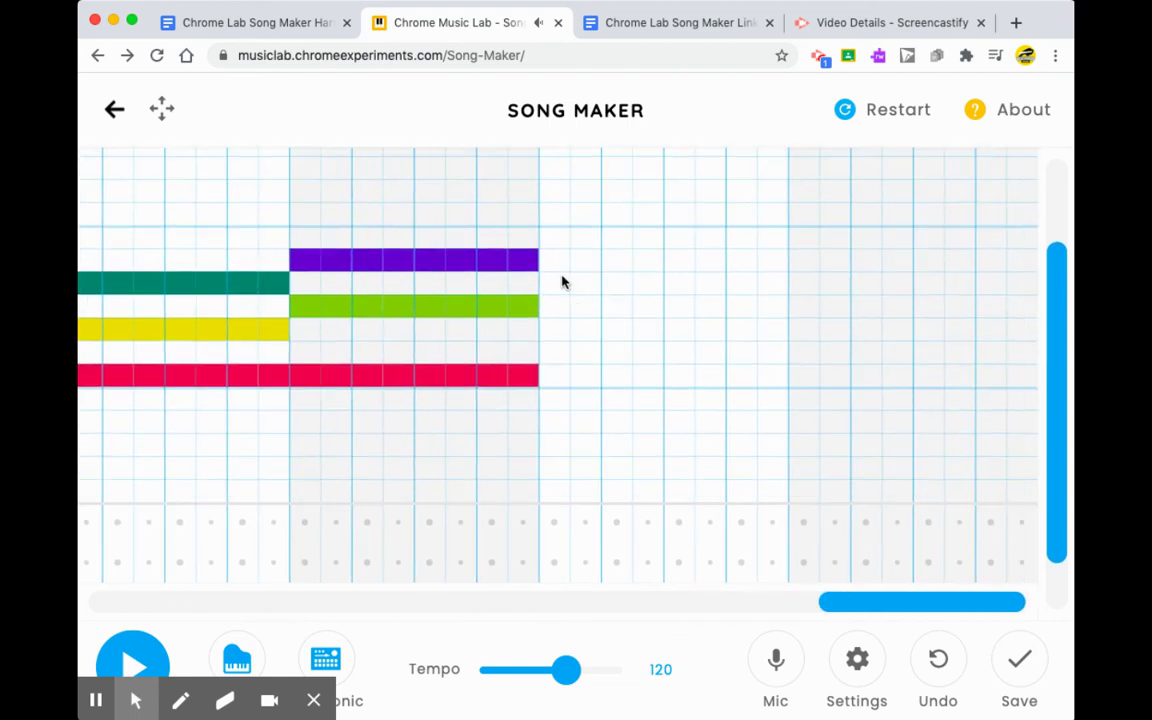
pyautogui.moveTo(555, 285); pyautogui.dragTo(770, 293)
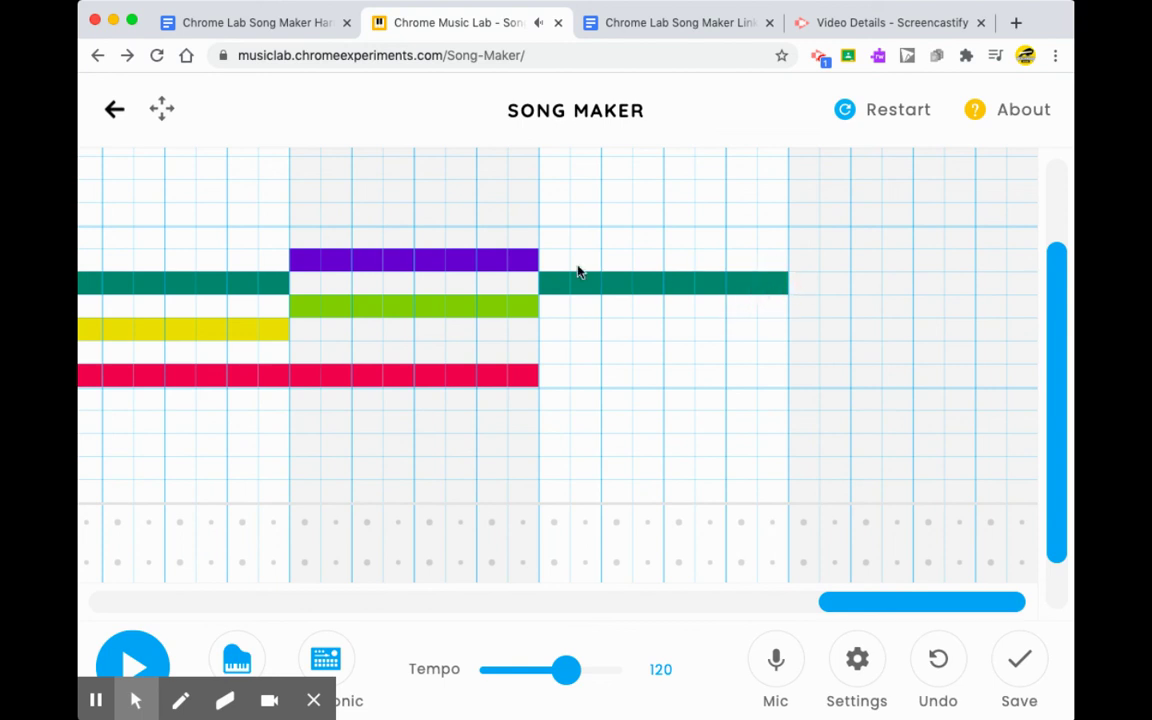
pyautogui.moveTo(548, 240)
pyautogui.mouseDown()
pyautogui.moveTo(771, 249)
pyautogui.moveTo(746, 268)
pyautogui.mouseUp()
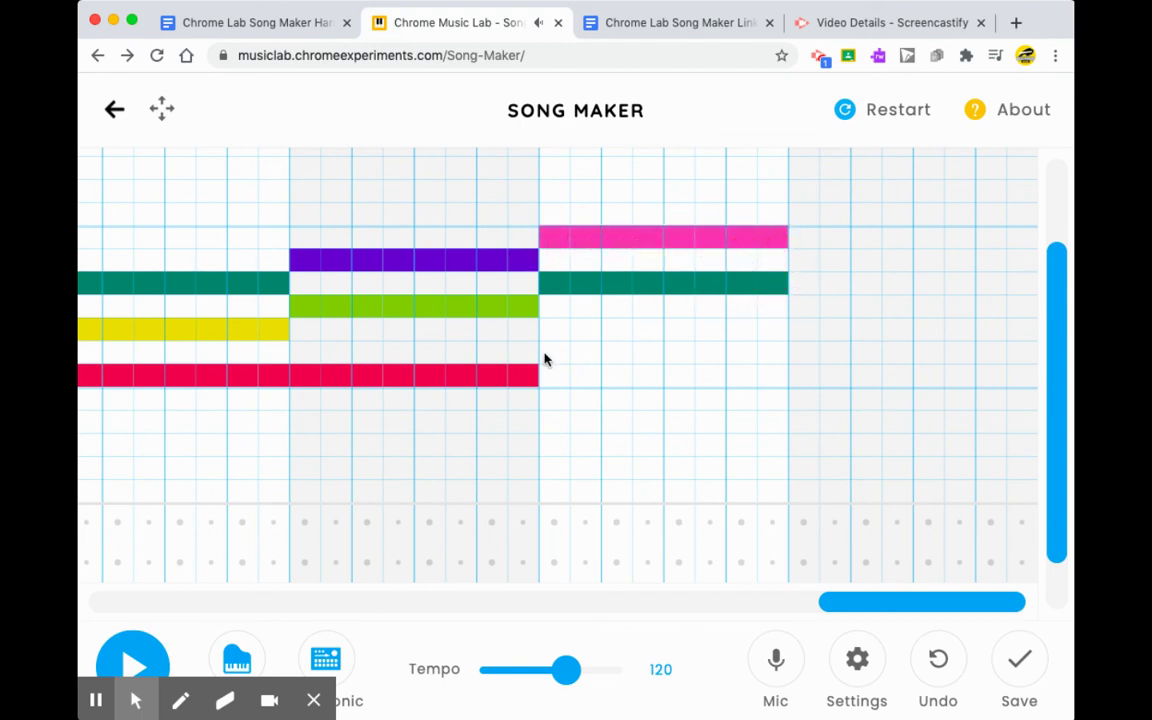
pyautogui.moveTo(548, 352)
pyautogui.mouseDown()
pyautogui.moveTo(757, 352)
pyautogui.moveTo(805, 374)
pyautogui.moveTo(1050, 385)
pyautogui.mouseUp()
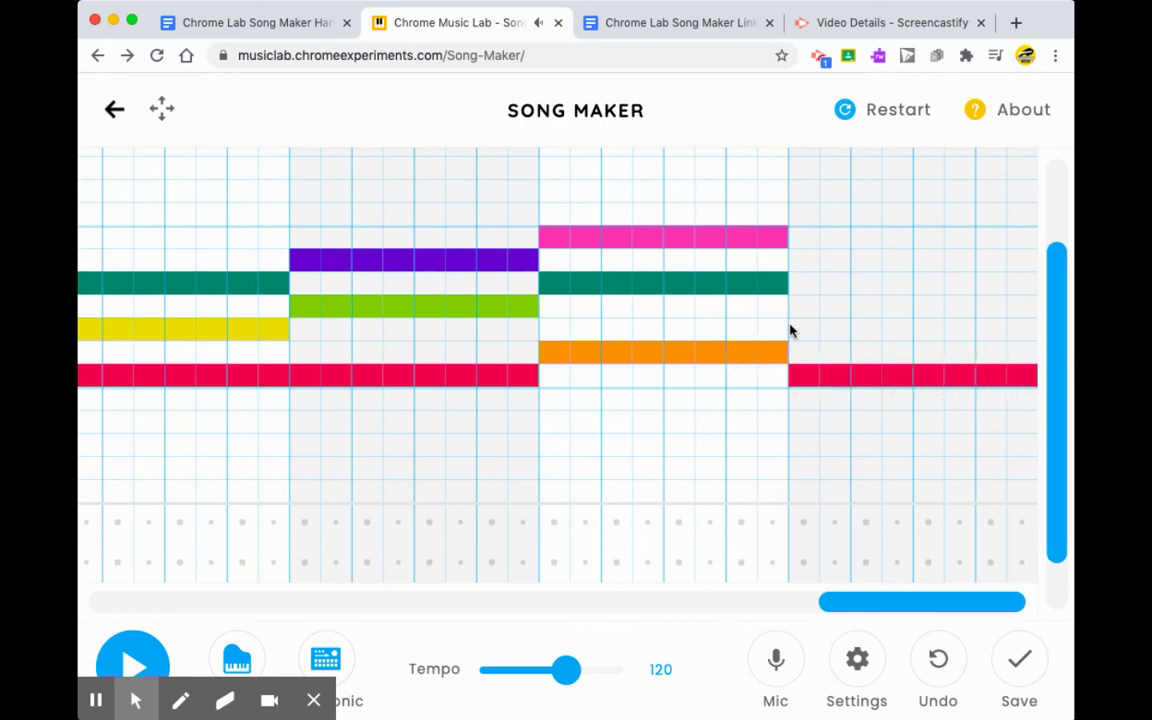
pyautogui.moveTo(789, 329)
pyautogui.mouseDown()
pyautogui.moveTo(1034, 319)
pyautogui.moveTo(954, 327)
pyautogui.mouseUp()
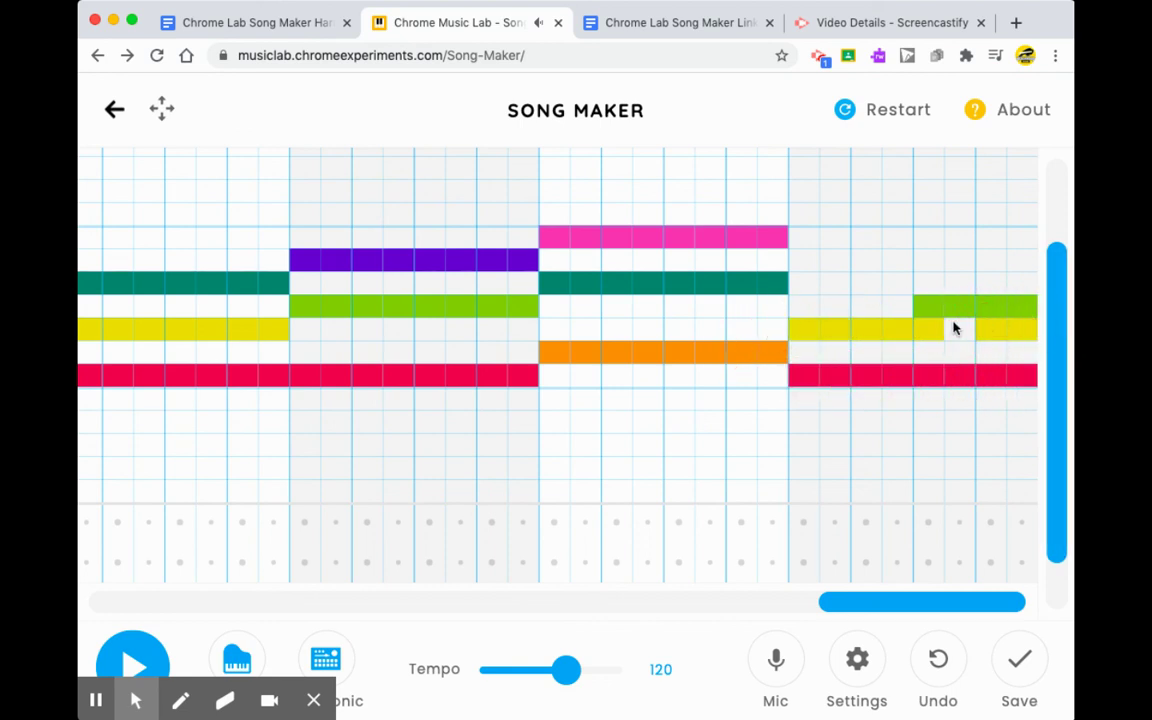
pyautogui.click(1030, 308)
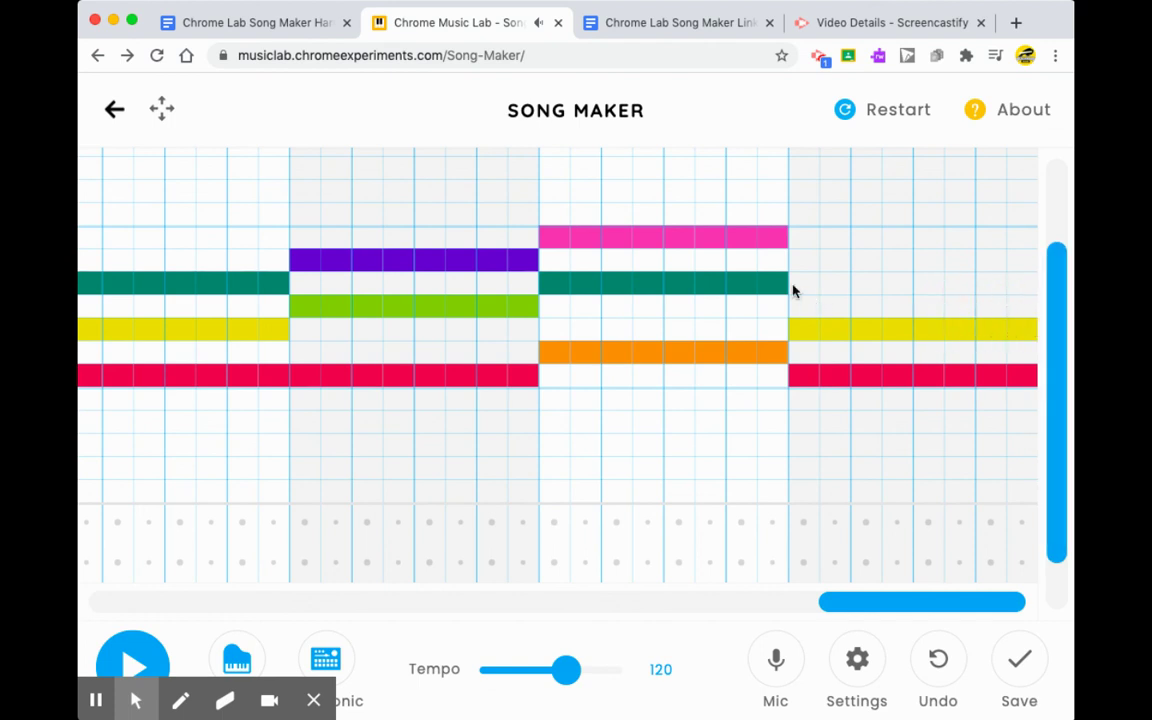
pyautogui.moveTo(795, 285); pyautogui.dragTo(1024, 288)
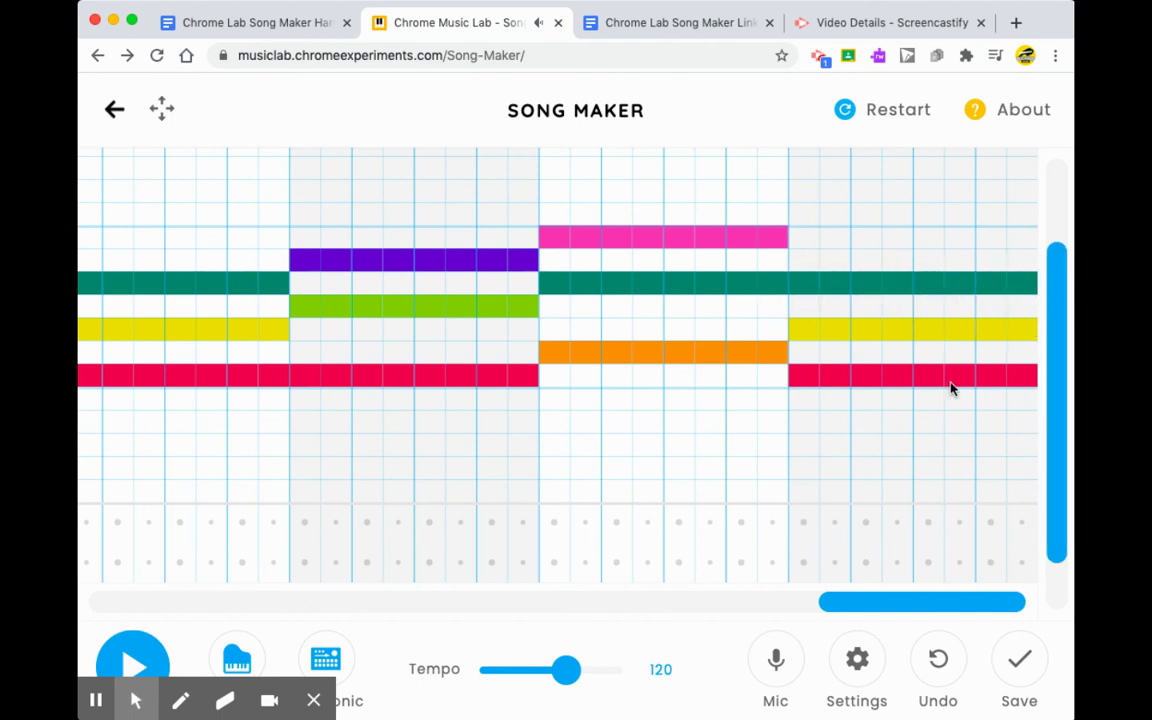
# Step: Review the completed phrases and play back all sixteen measures from the start of the song
pyautogui.hscroll(-5, 951, 390)
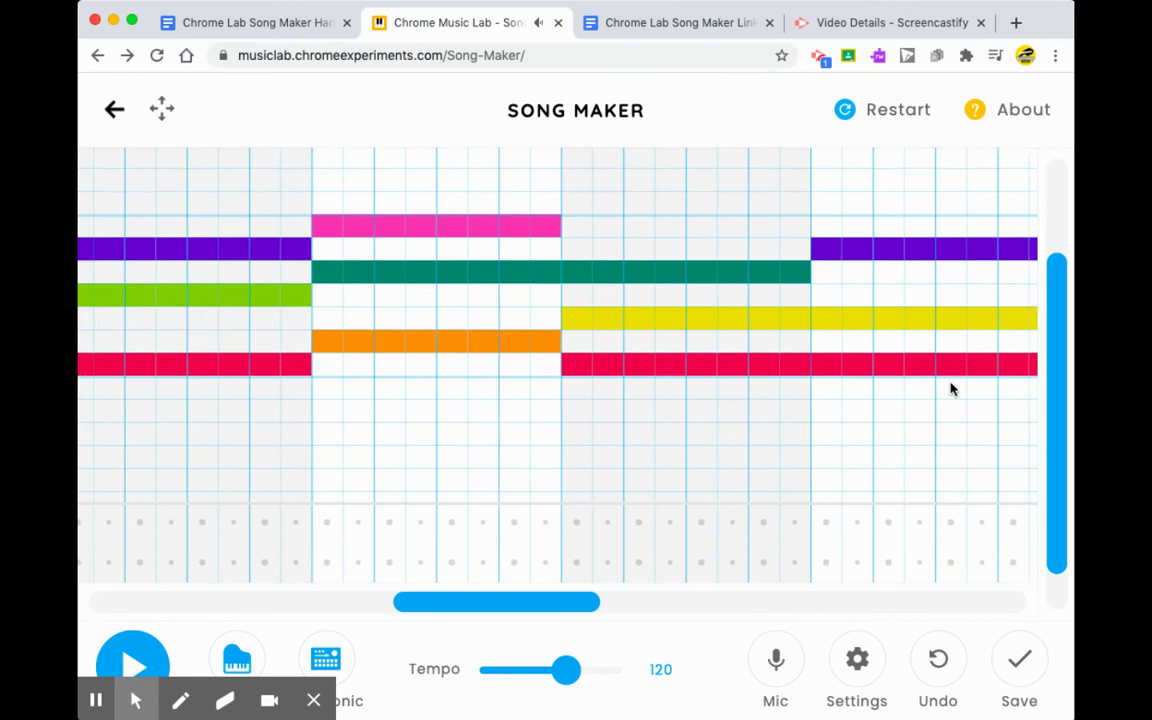
pyautogui.hscroll(-10, 951, 390)
pyautogui.scroll(-2, 951, 390)
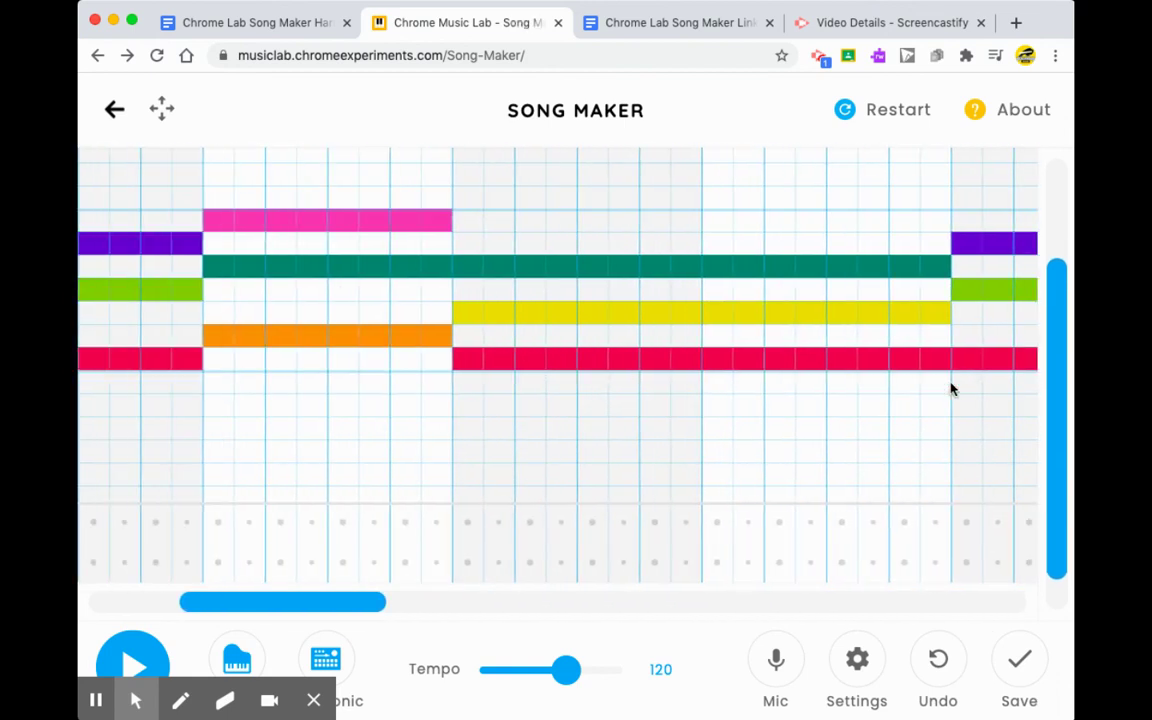
pyautogui.scroll(2, 951, 390)
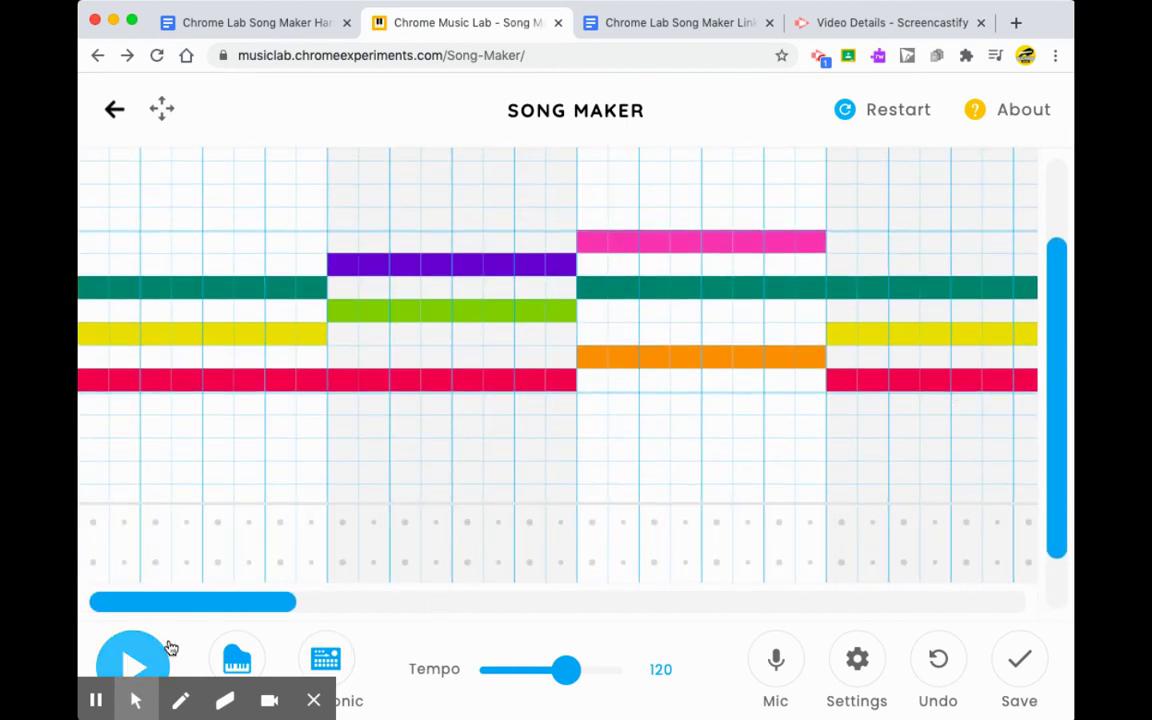
pyautogui.click(170, 647)
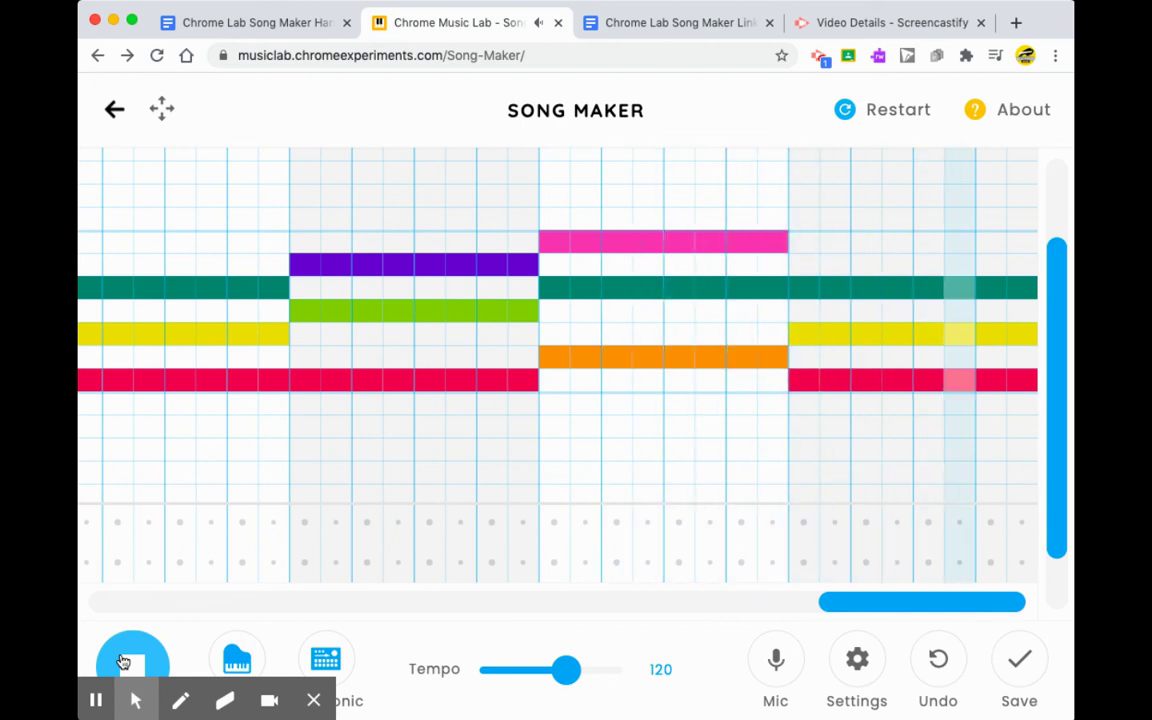
pyautogui.click(123, 662)
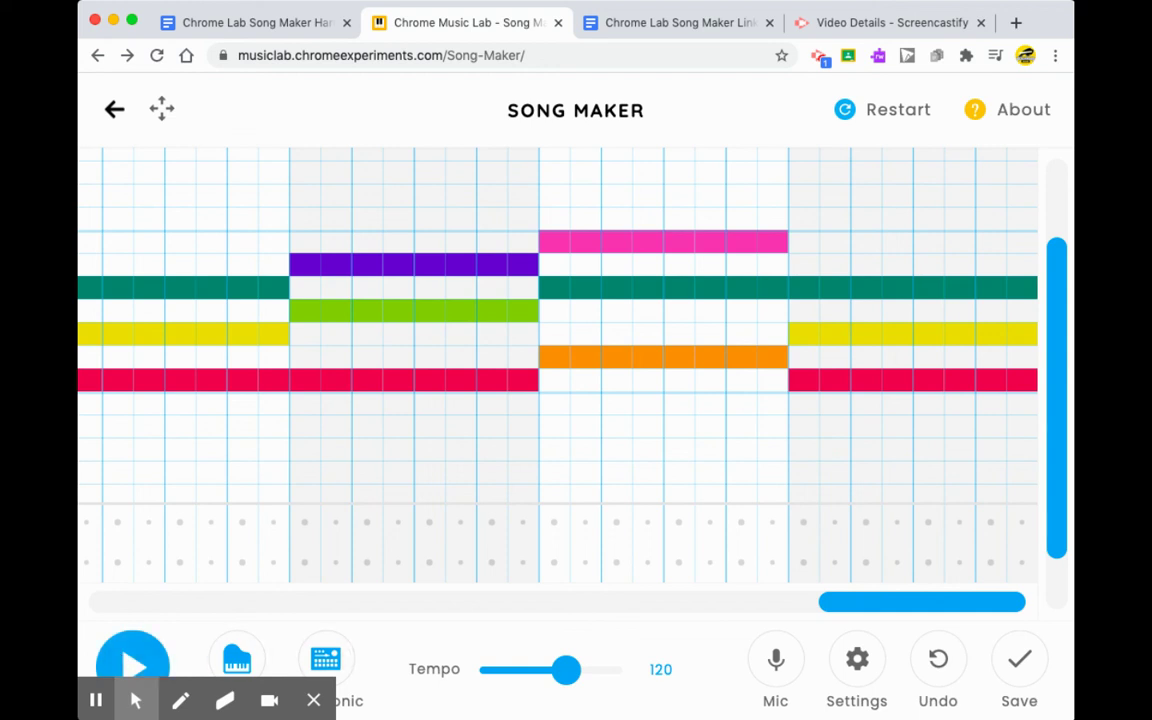
# Step: Save the song, copy its link and paste it into the Chrome Lab Song Maker Links document in Google Docs
pyautogui.click(1020, 657)
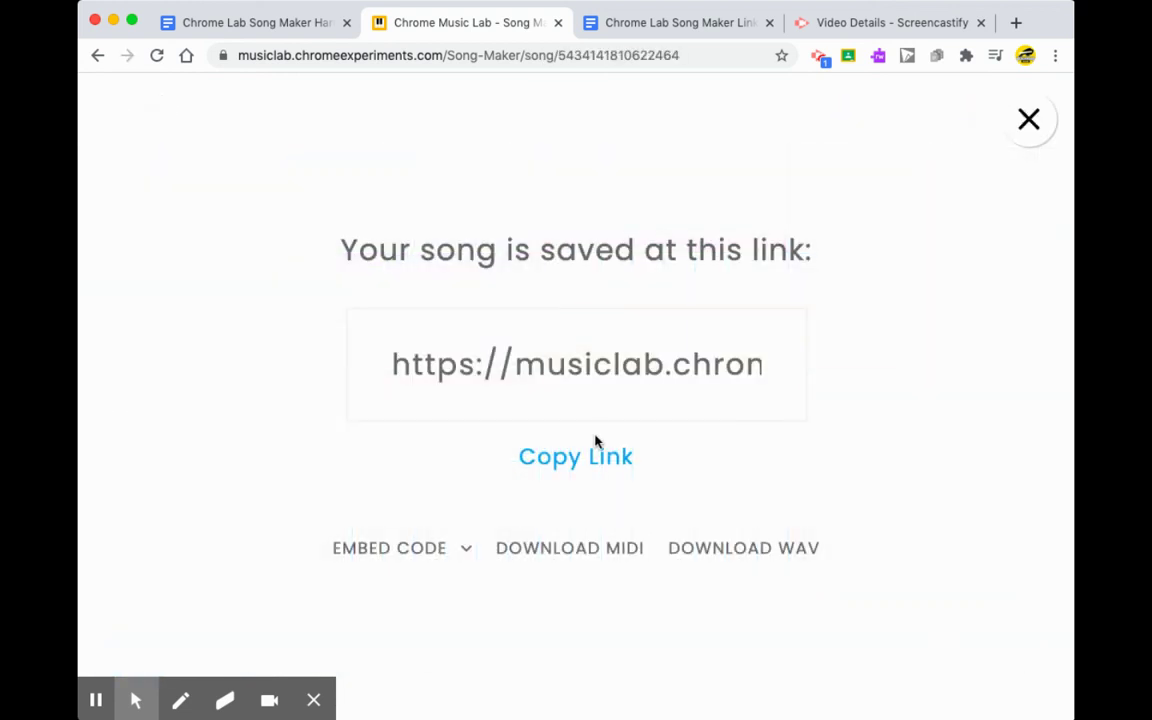
pyautogui.click(588, 456)
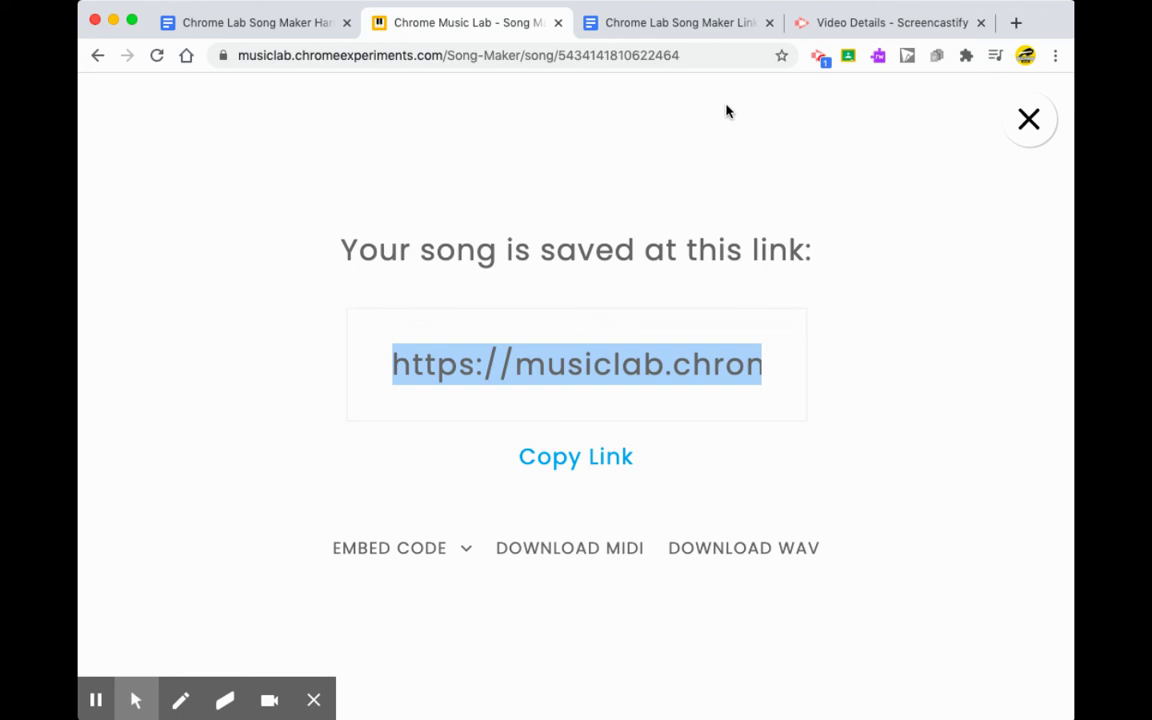
pyautogui.click(669, 24)
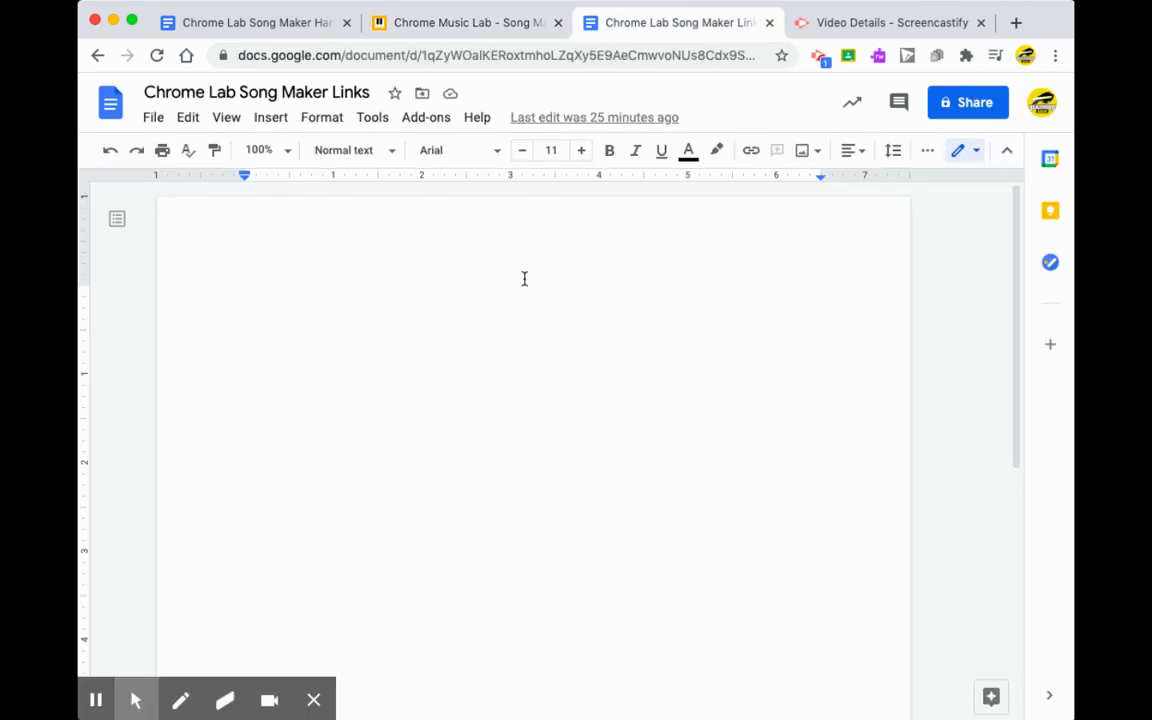
pyautogui.press('super+v')
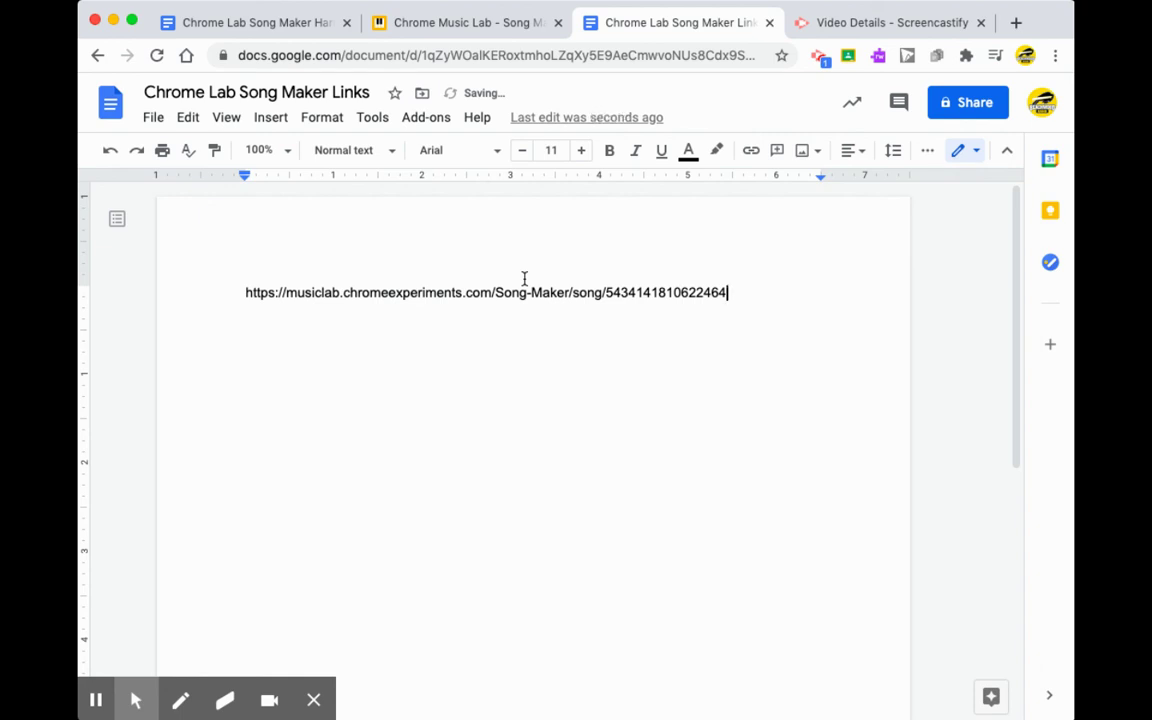
# Step: Label the link "Harmony Assignment 2/16/21" on the line below it, and return to the song grid in Song Maker
pyautogui.press('Return')
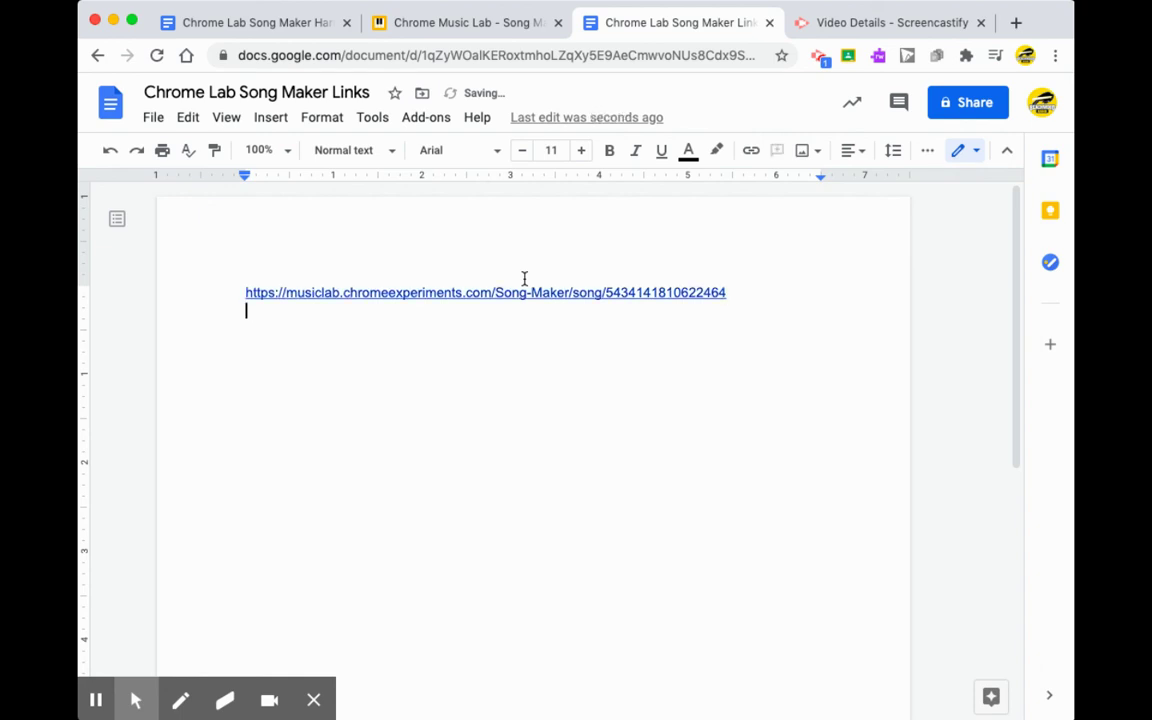
pyautogui.write('Harmony Assignmen')
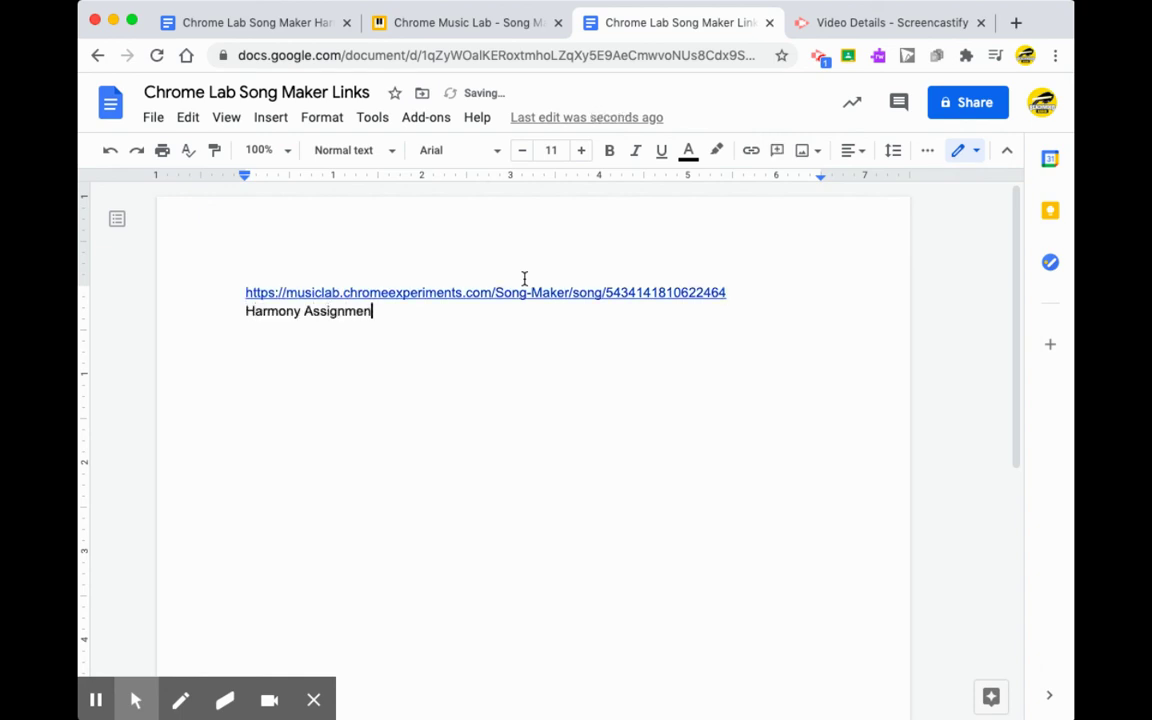
pyautogui.write('t 2/16/21')
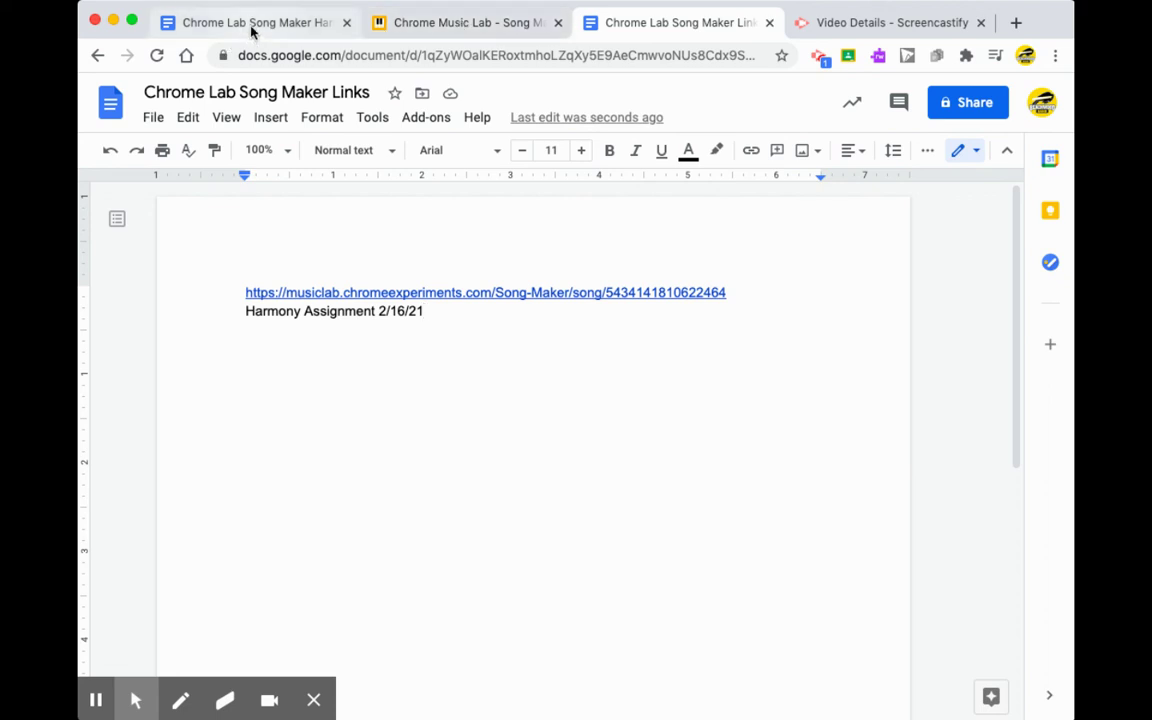
pyautogui.click(476, 26)
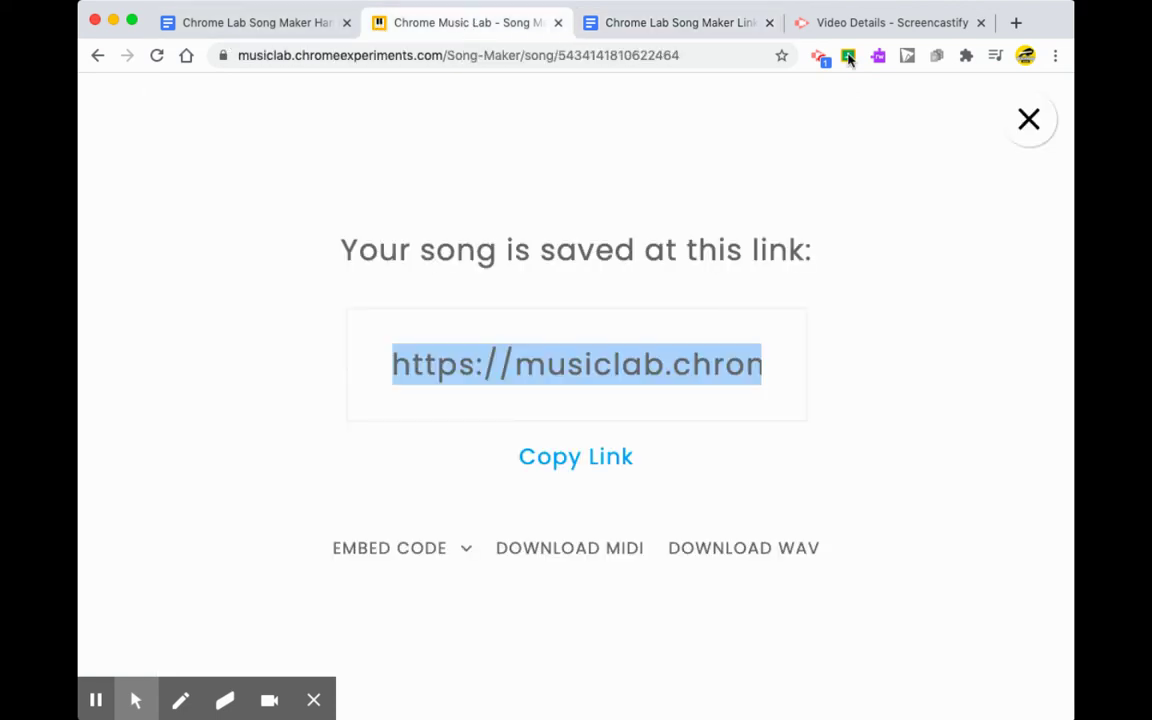
pyautogui.click(1027, 121)
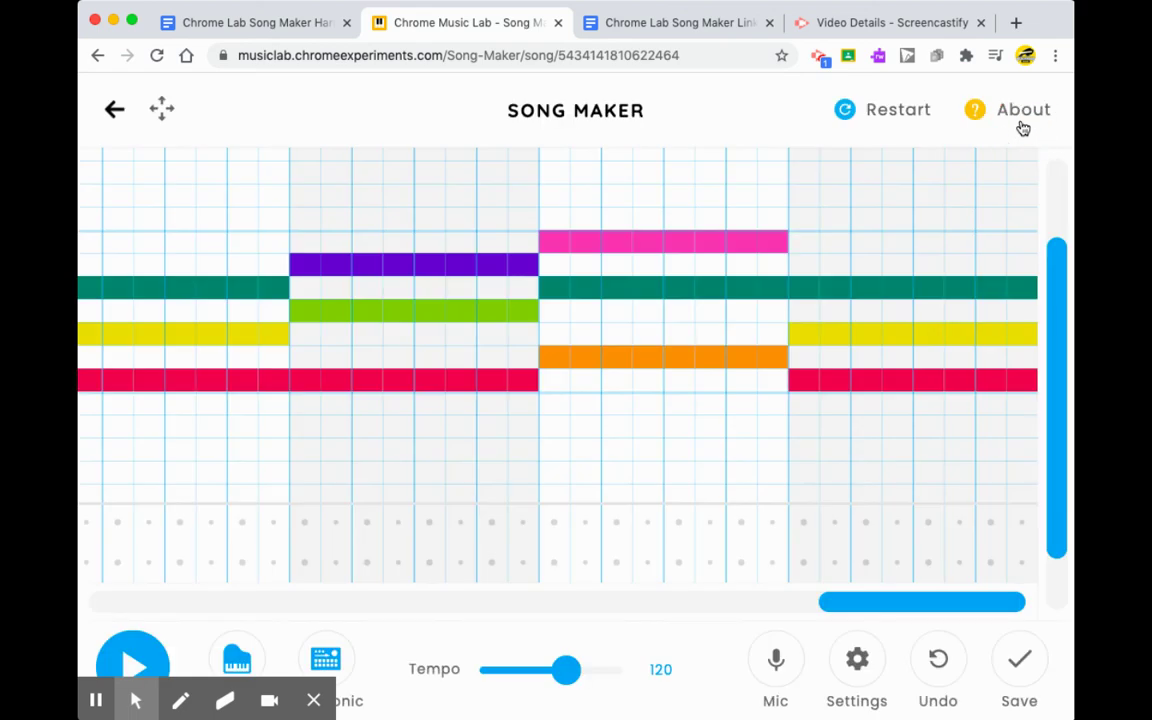